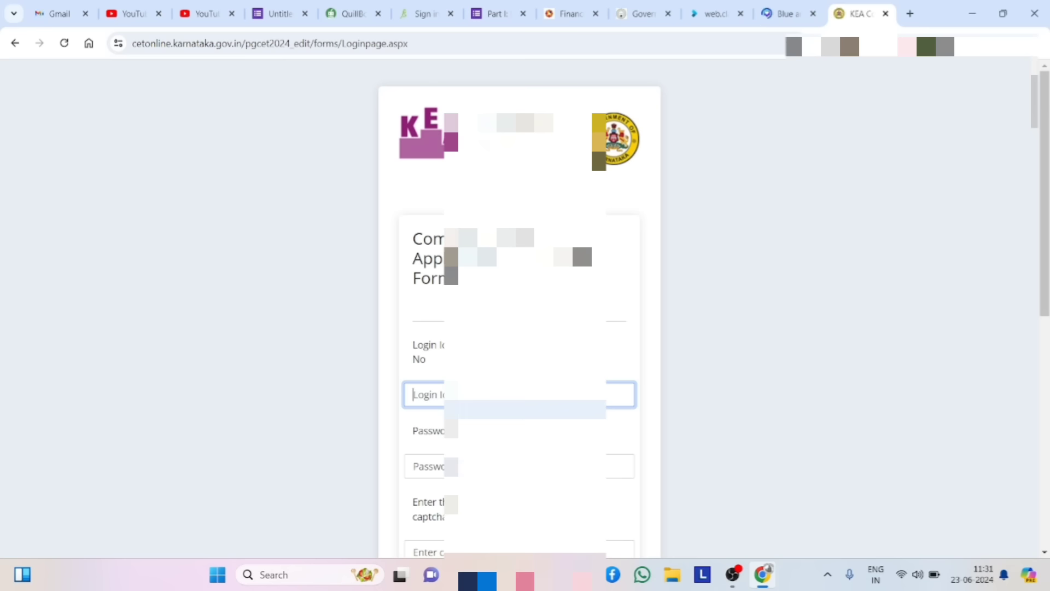
- Log in to the PGCET-2024 portal with the login id, password and captcha
click(515, 395)
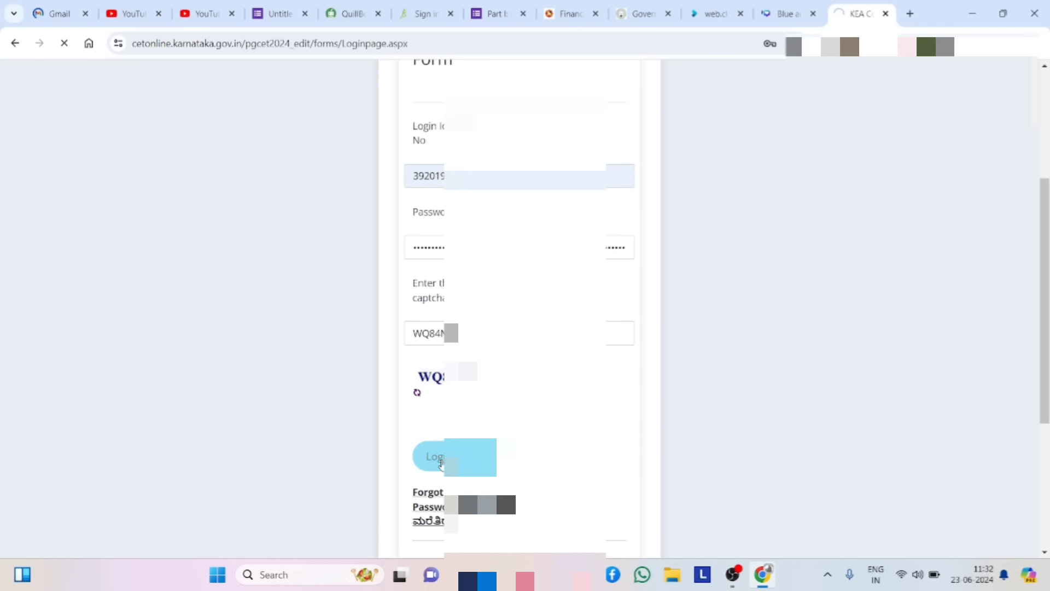
click(442, 462)
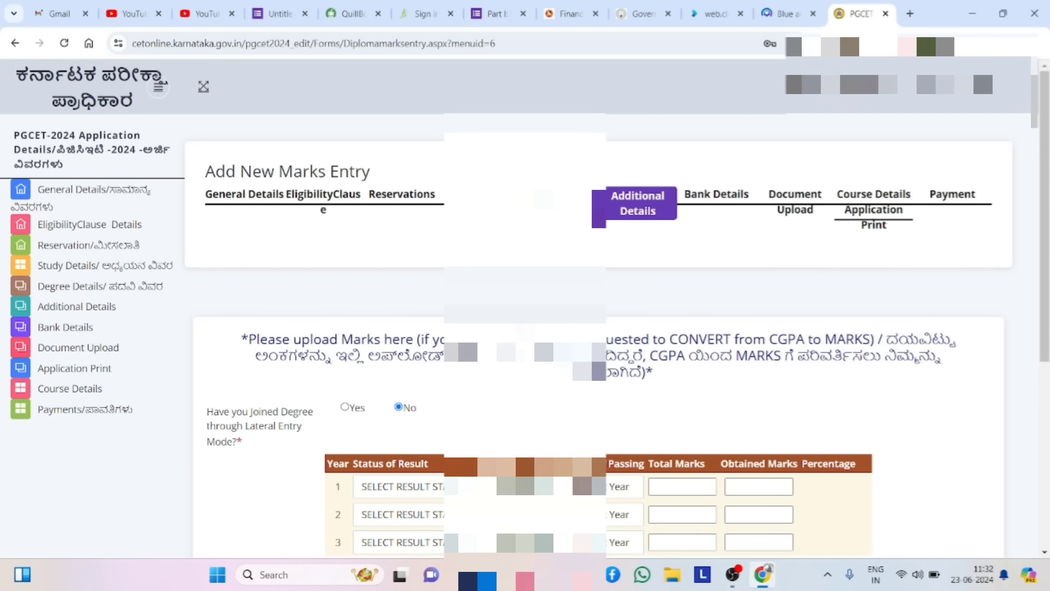
click(132, 201)
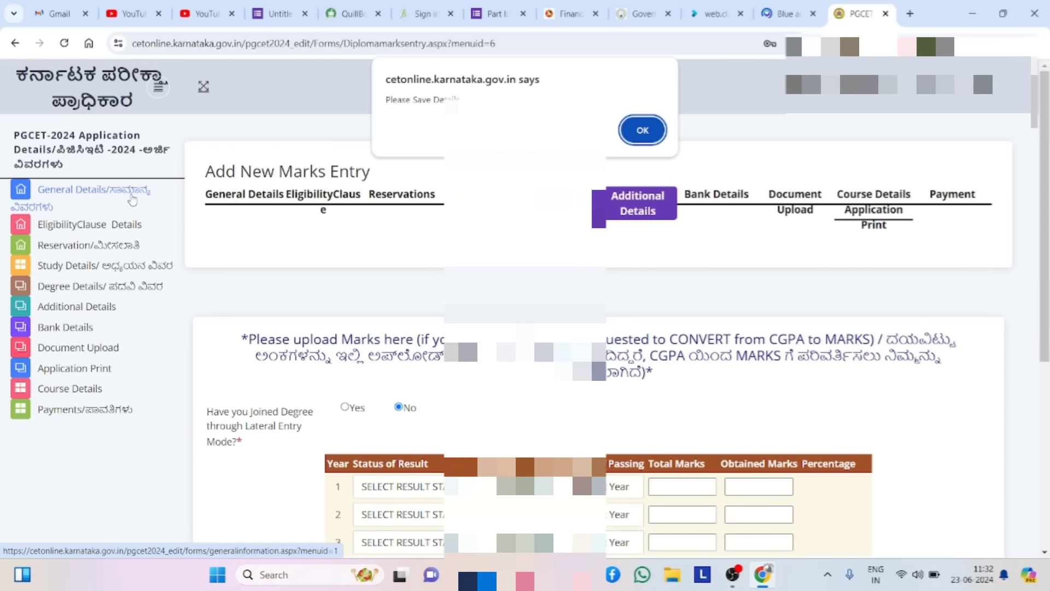
click(639, 136)
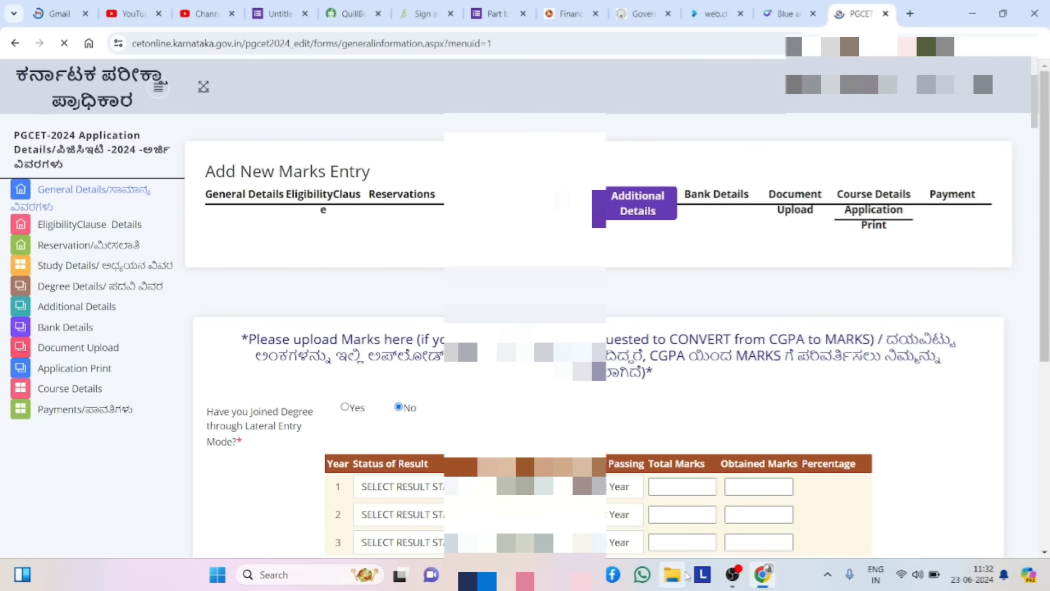
click(739, 579)
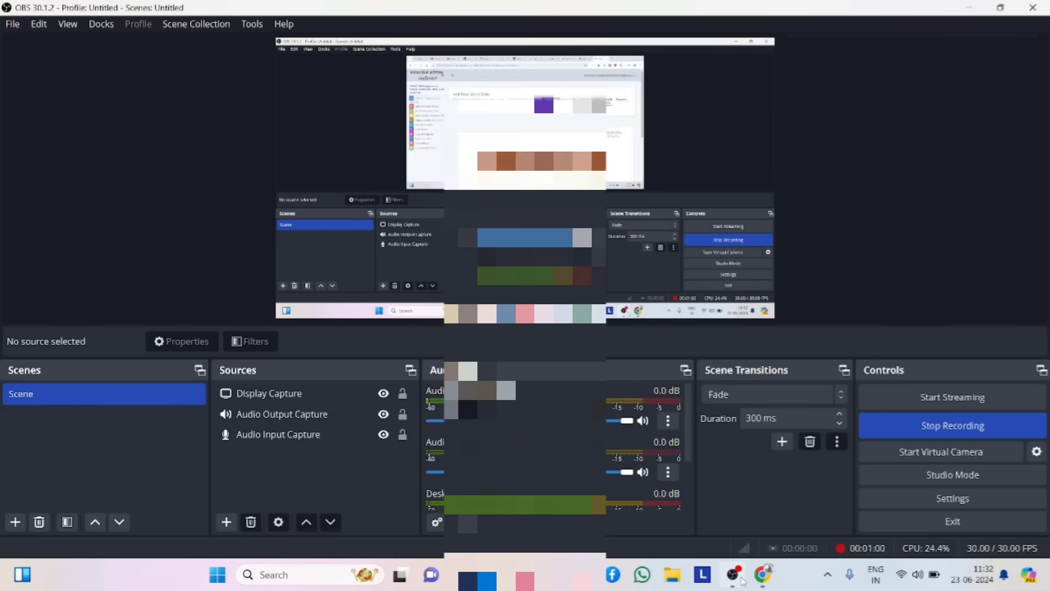
click(898, 429)
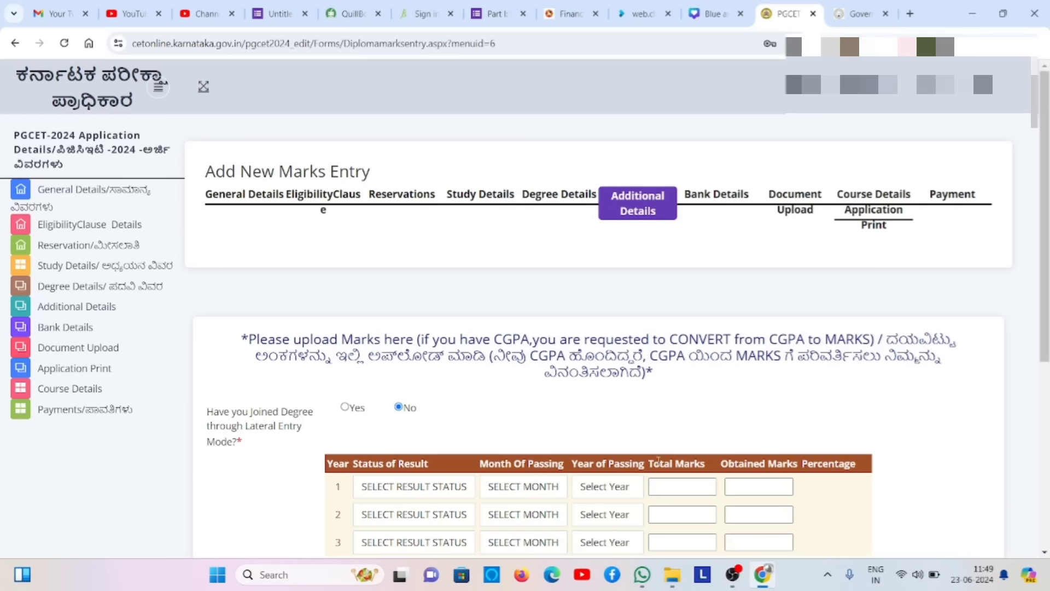
- Set row 1's Status of Result to PASS
click(627, 493)
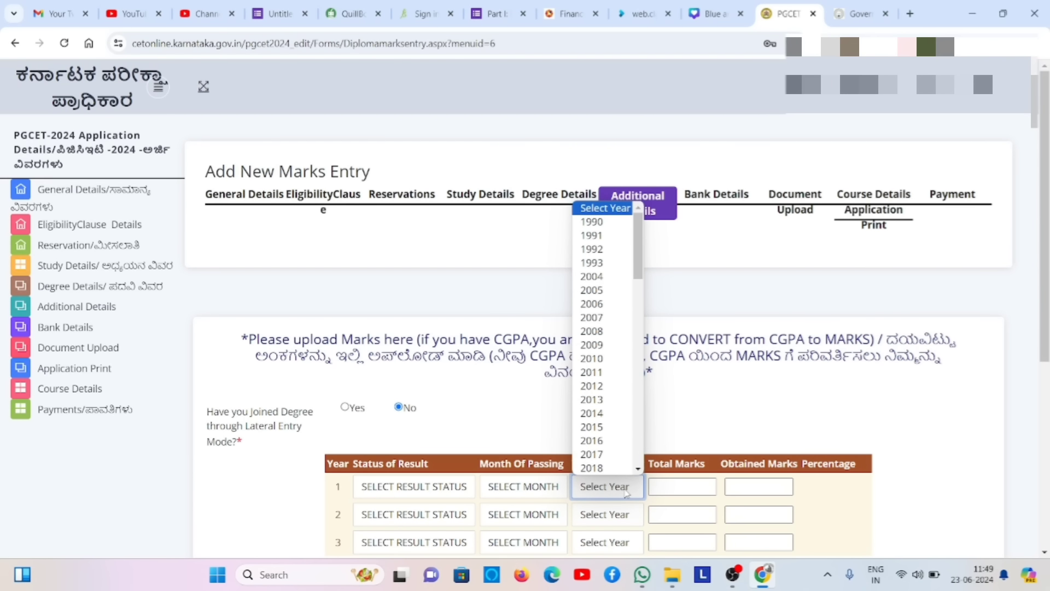
key(Down)
key(Down)
key(Down)
key(Down)
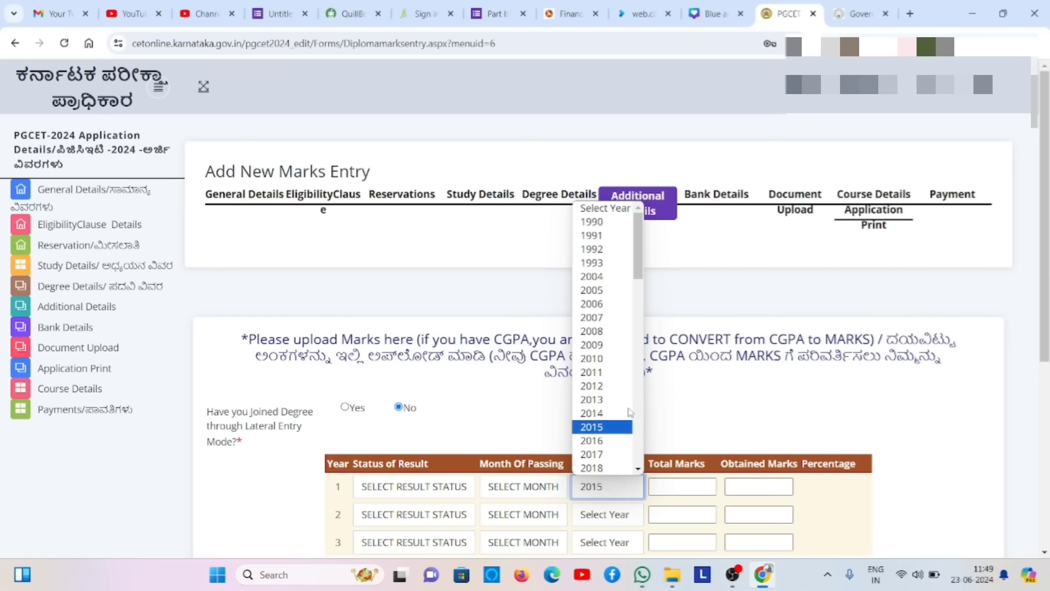
key(Down)
key(Down)
key(Down)
key(Up)
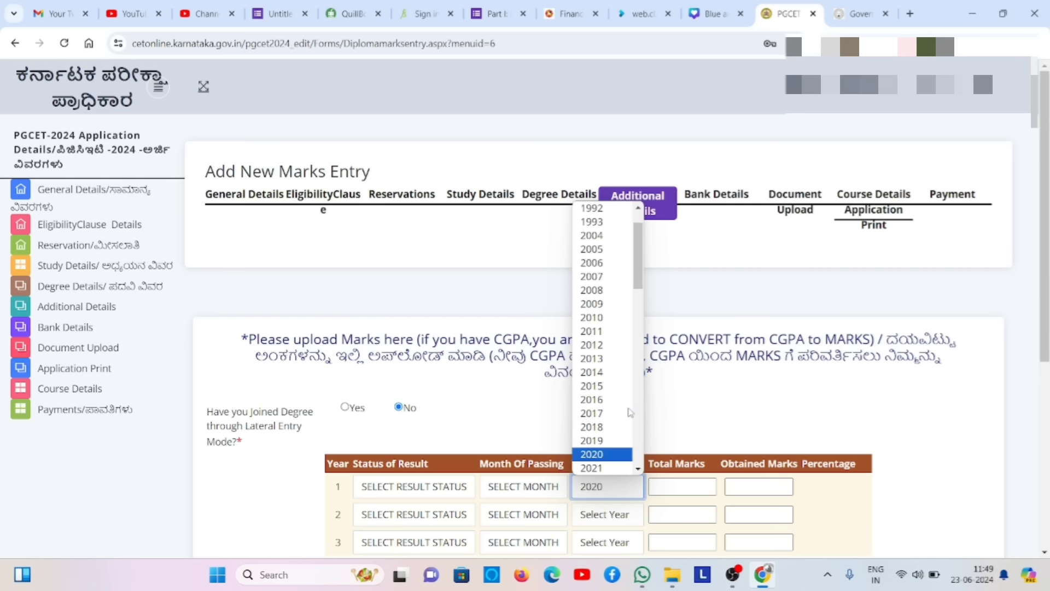
key(Down)
key(Return)
click(676, 489)
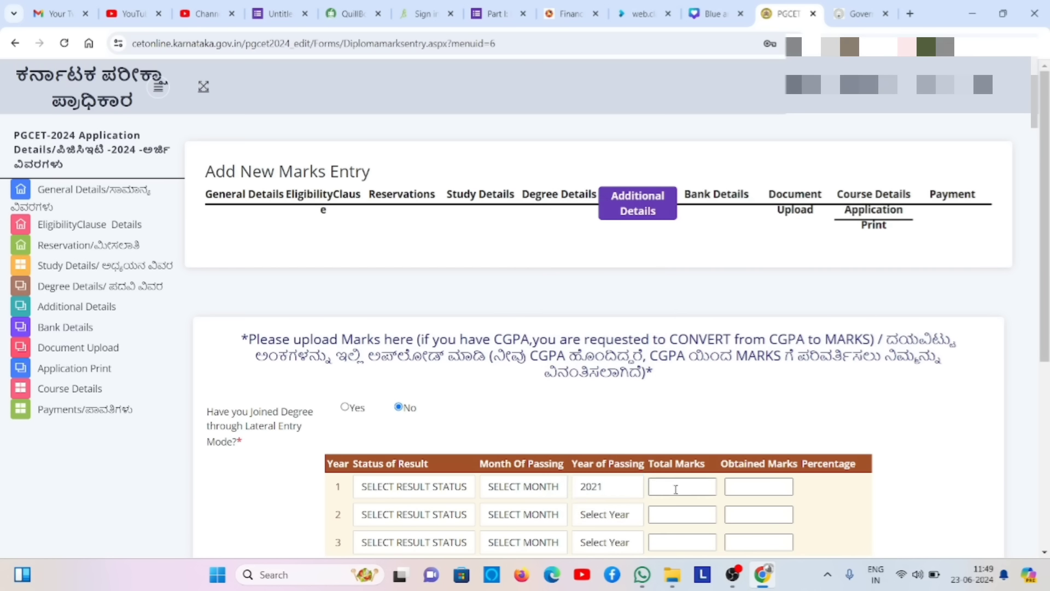
click(456, 486)
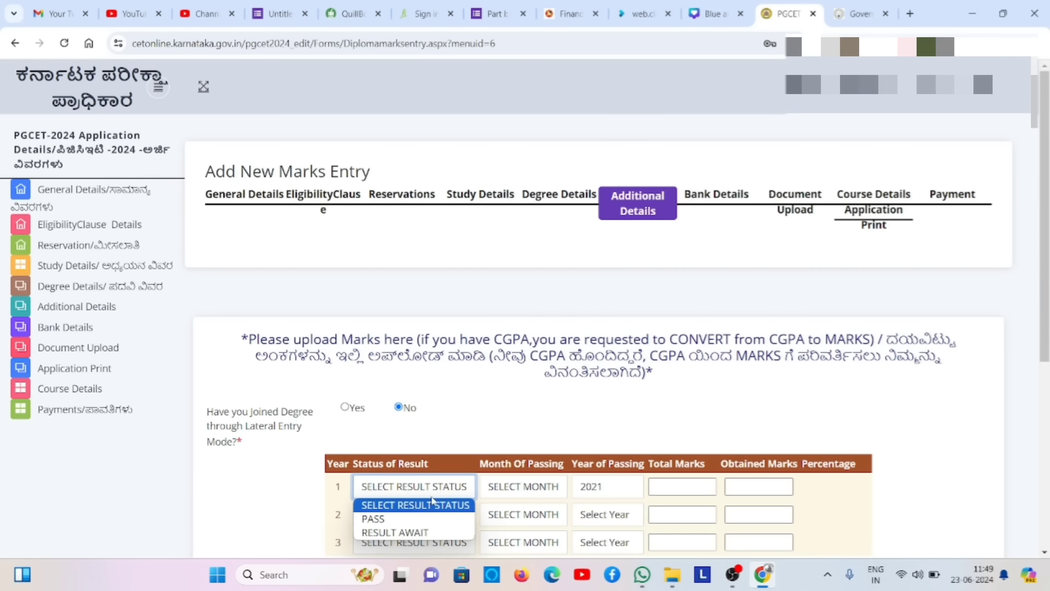
click(425, 518)
- Set row 1's Month Of Passing to SEP
click(507, 487)
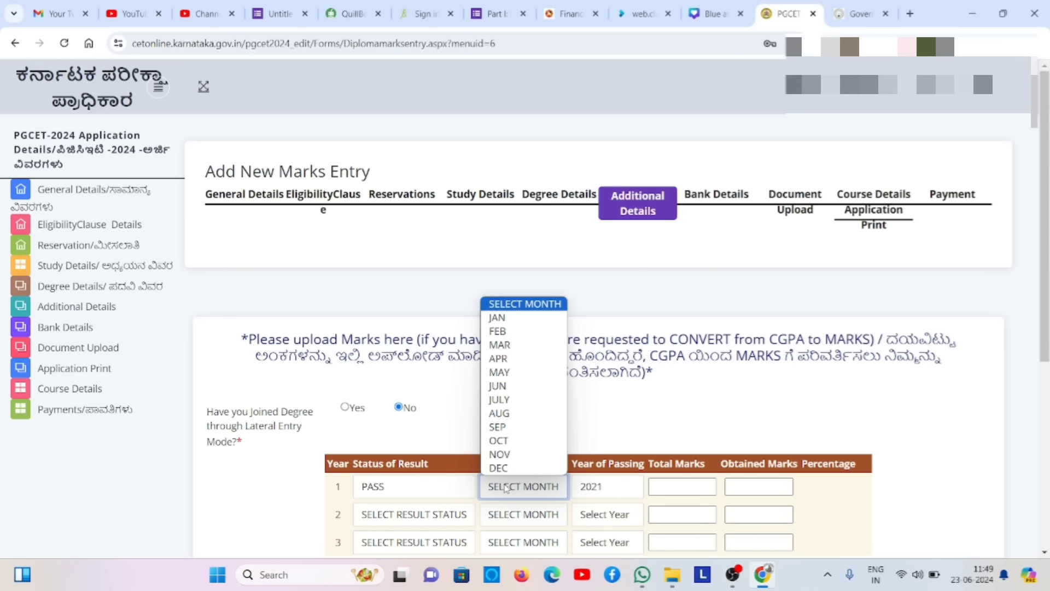
click(508, 487)
click(509, 489)
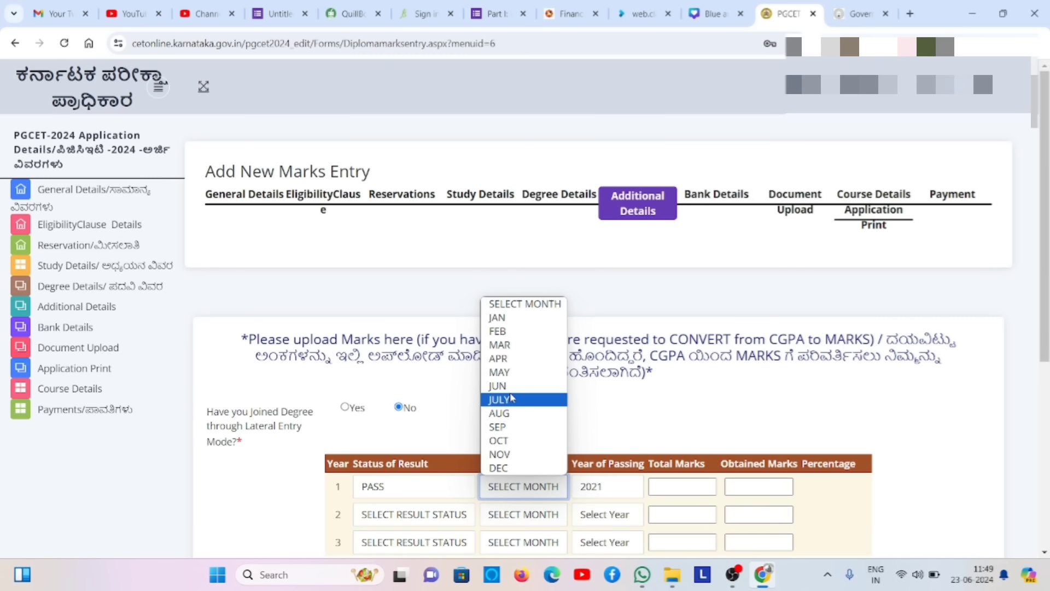
click(512, 426)
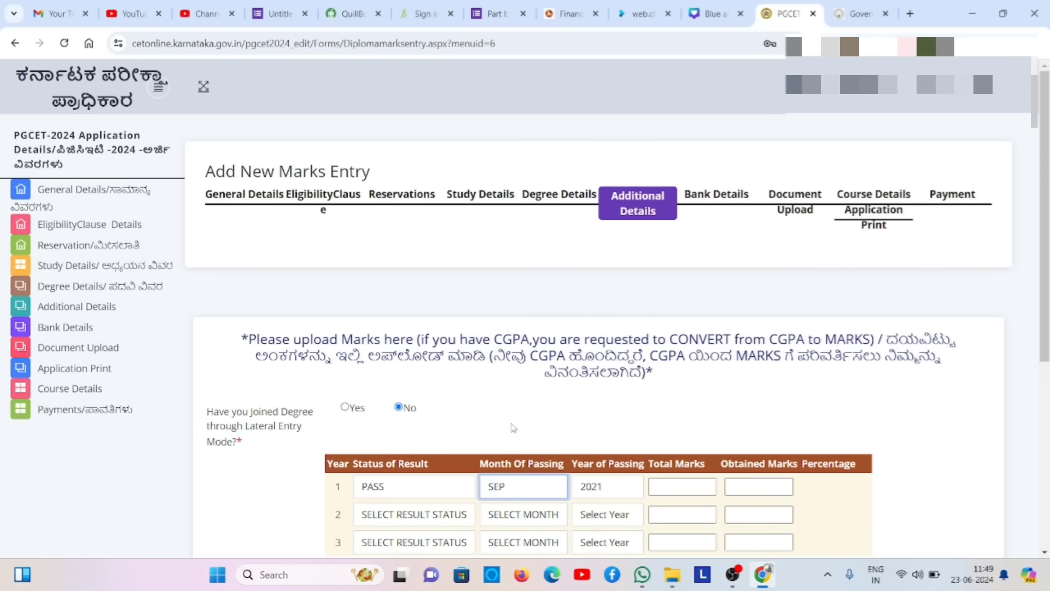
click(511, 489)
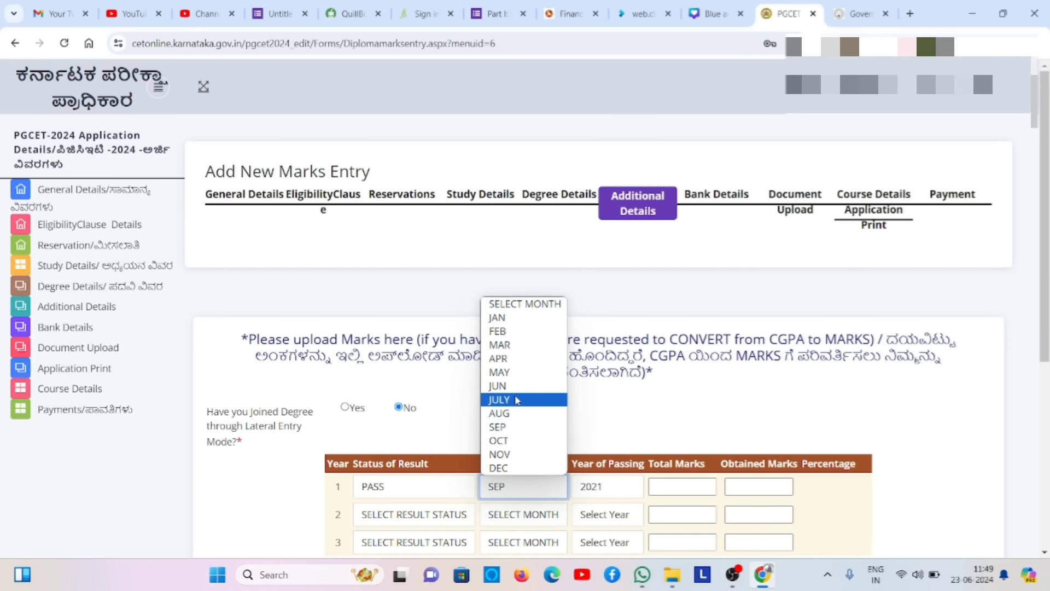
click(511, 428)
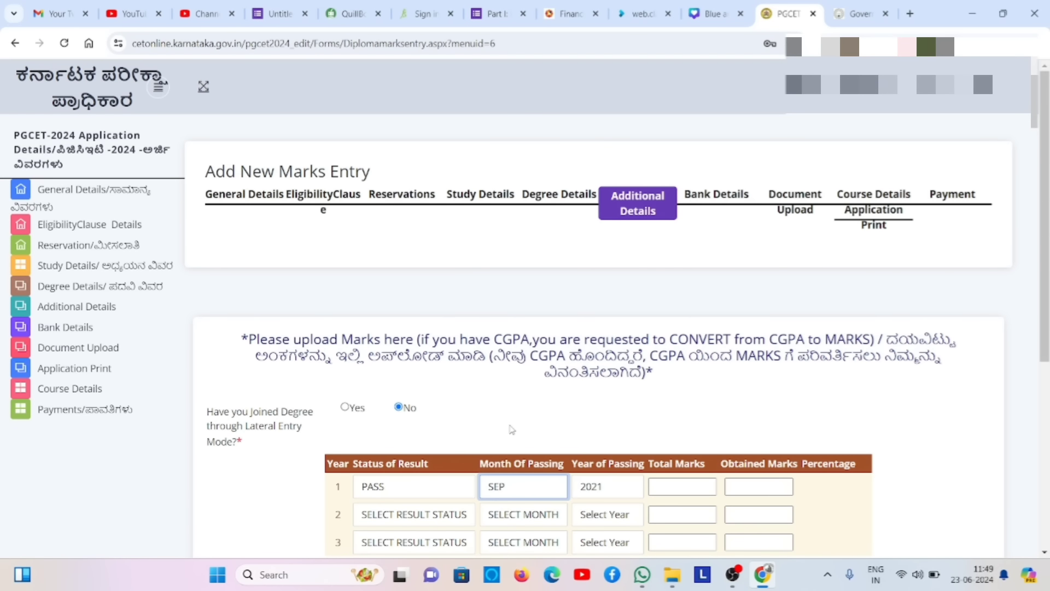
- Change row 1's Year of Passing to 2022
click(613, 496)
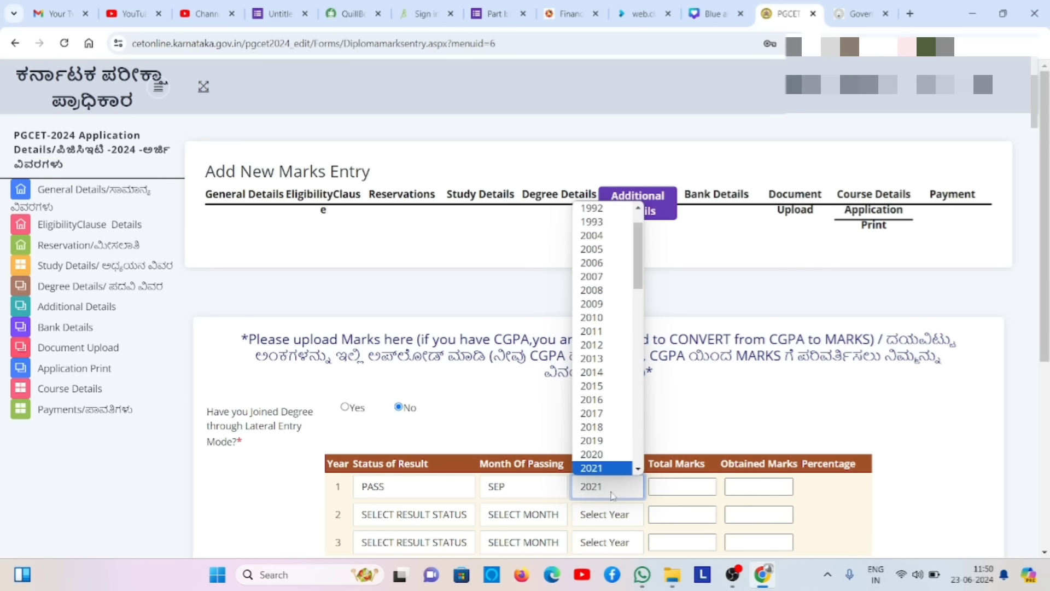
click(636, 463)
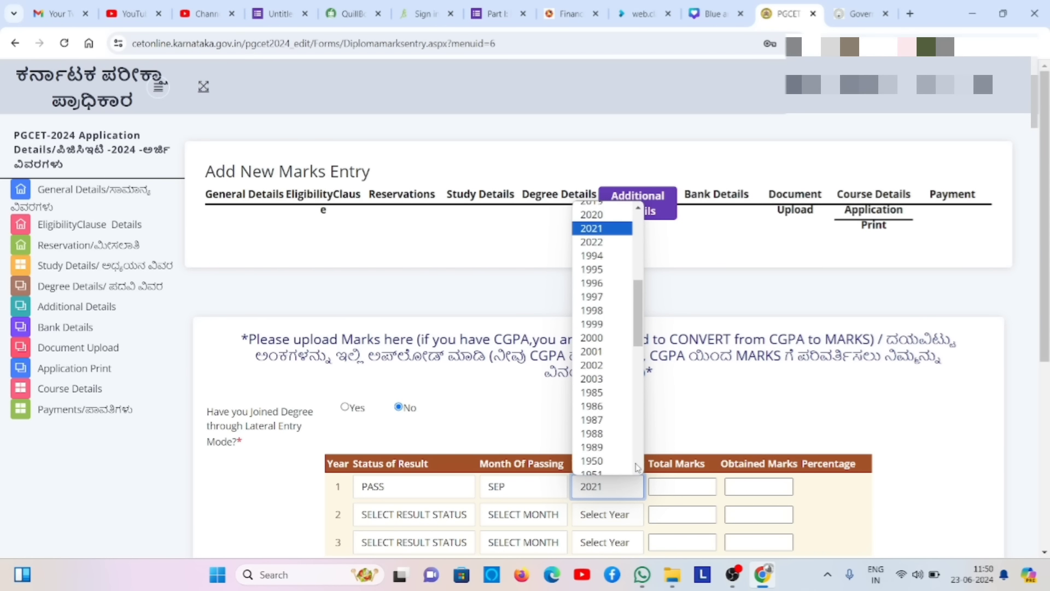
click(608, 245)
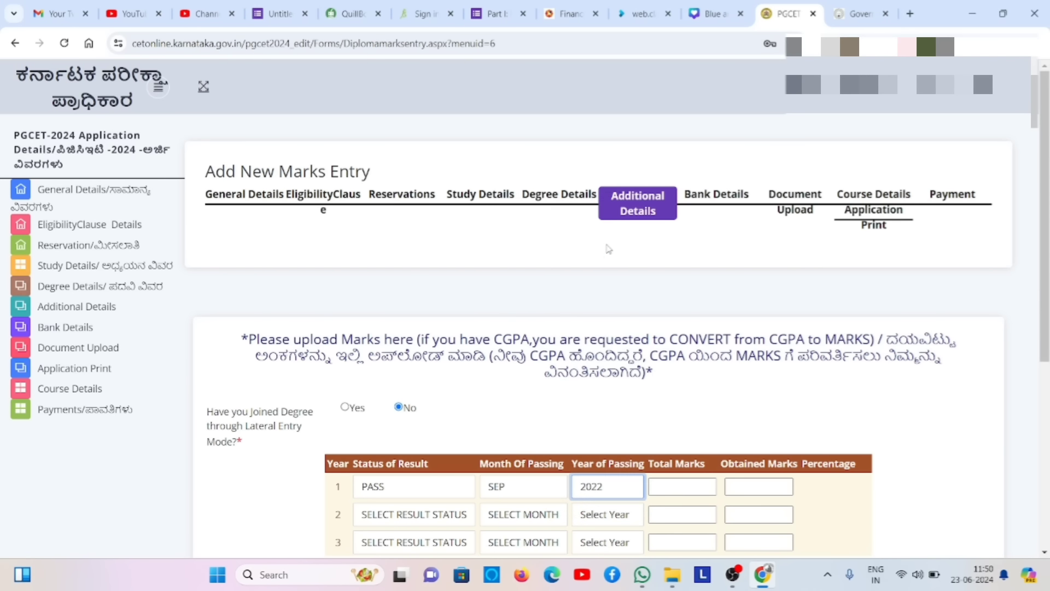
click(866, 518)
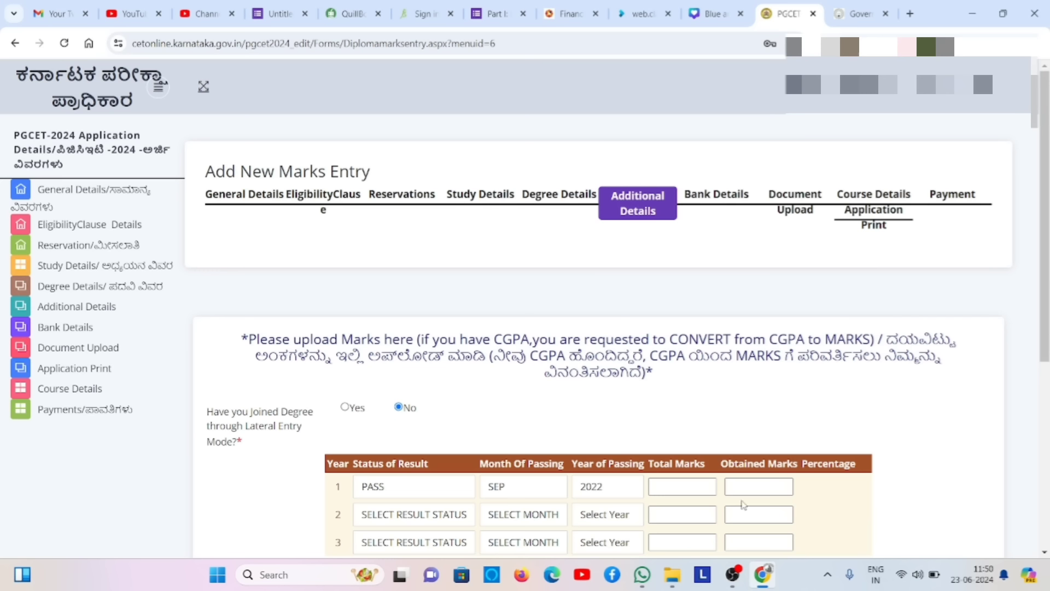
click(683, 487)
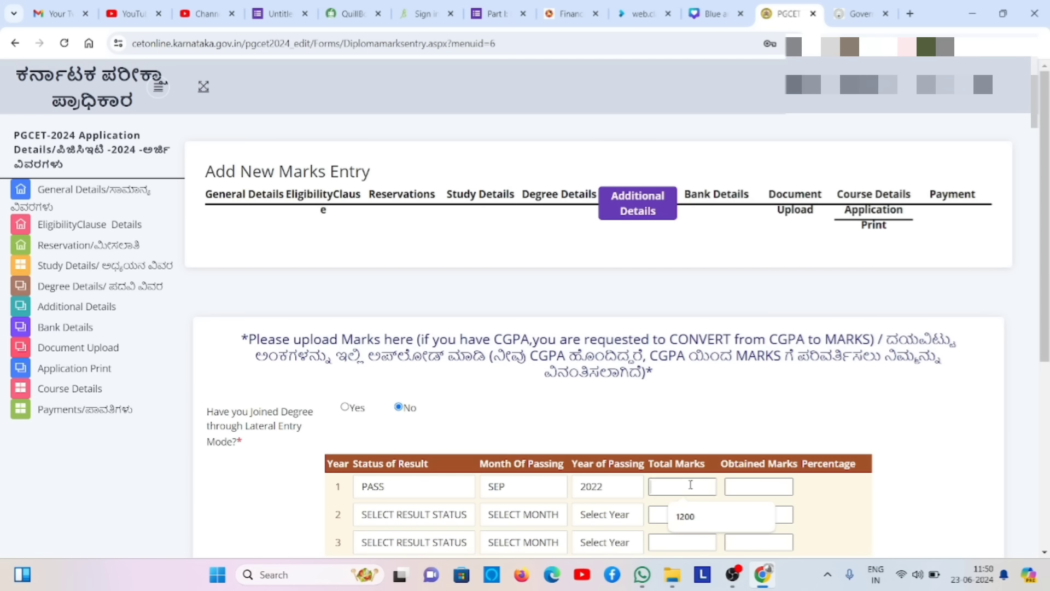
- Set row 2 to PASS, passed in JULY 2023
click(436, 516)
click(419, 488)
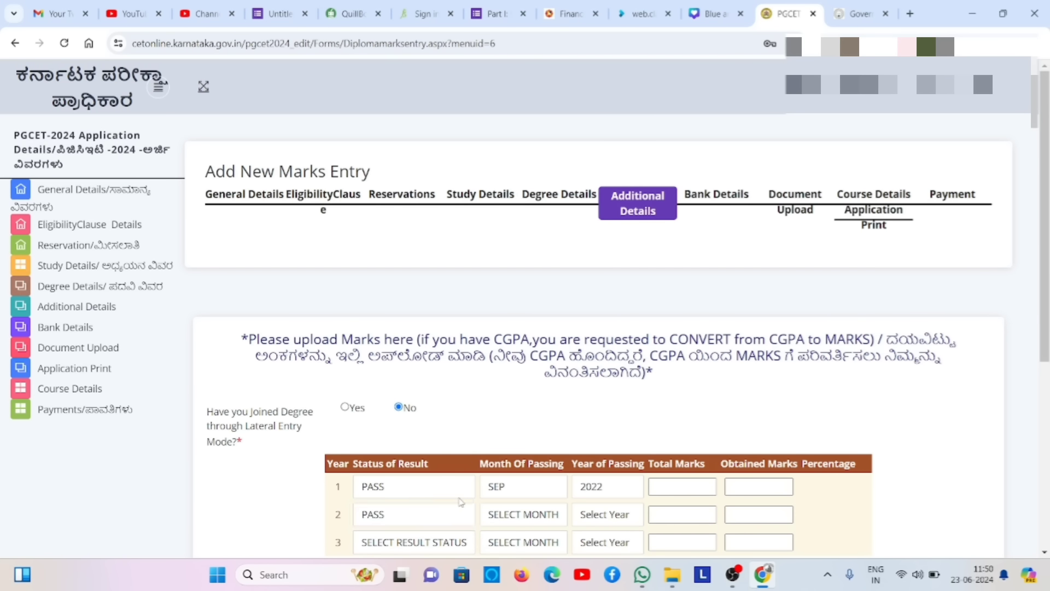
click(522, 524)
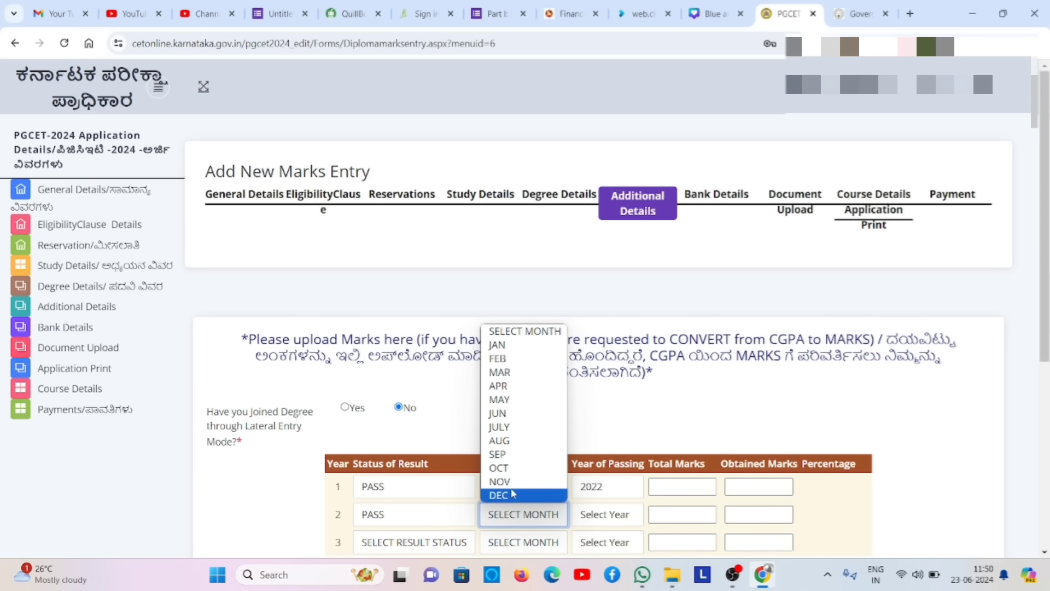
click(517, 428)
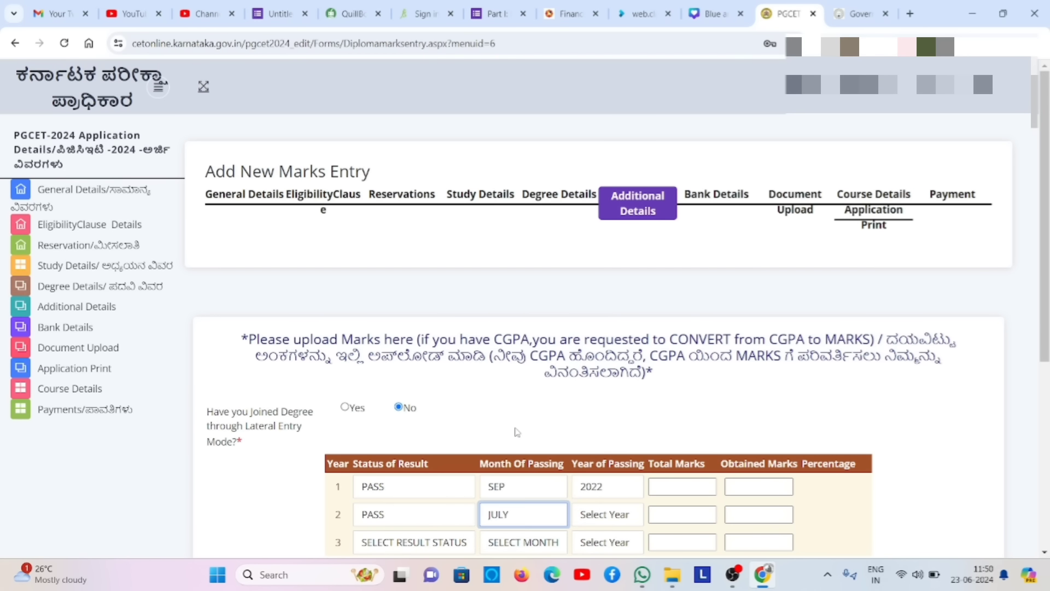
click(576, 515)
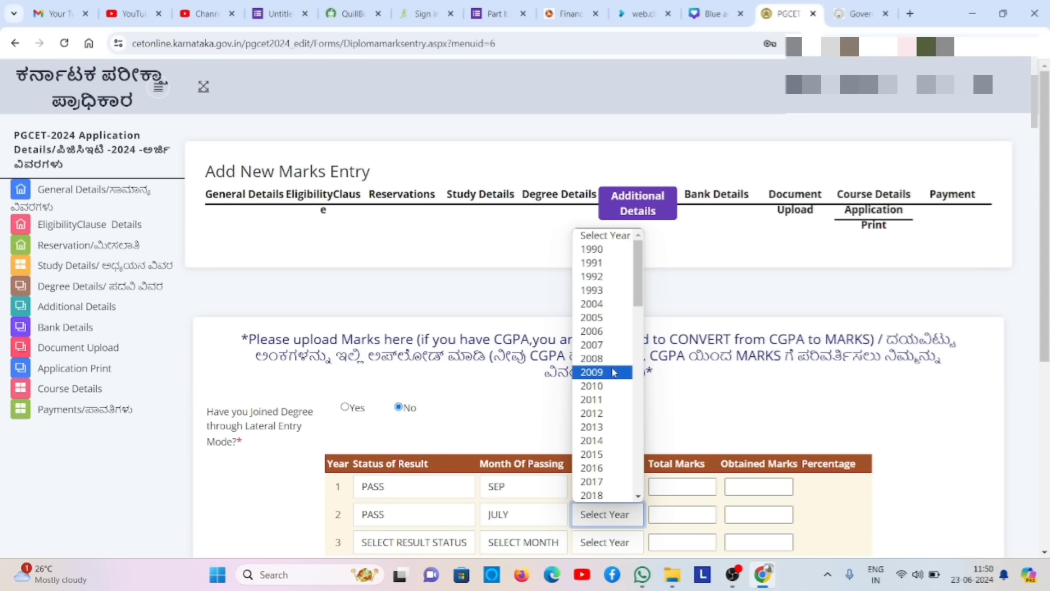
click(638, 411)
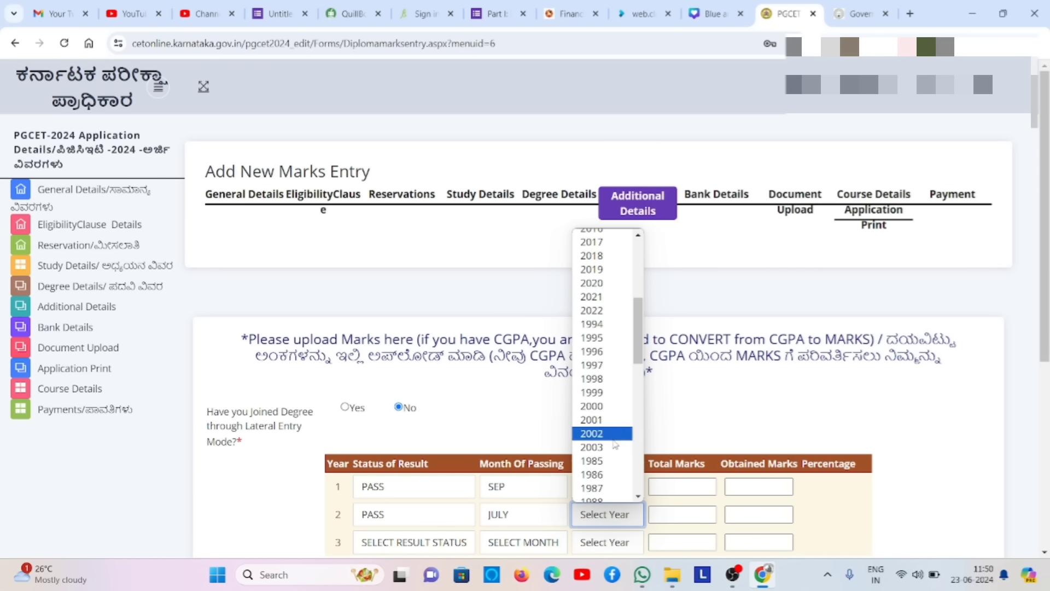
text(2023)
key(Return)
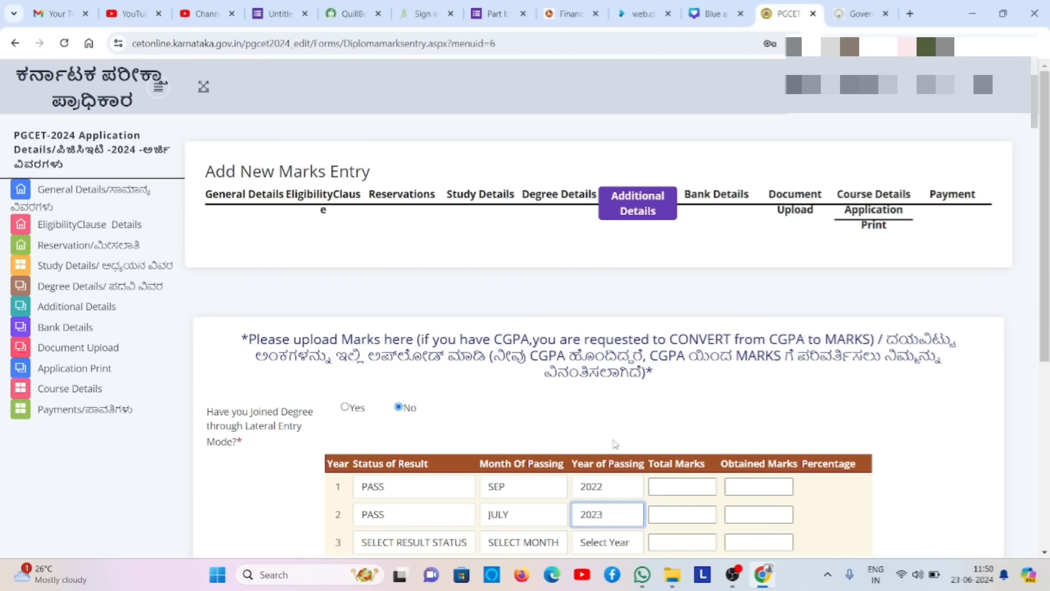
- Mark row 3's Status of Result as RESULT AWAIT
click(448, 541)
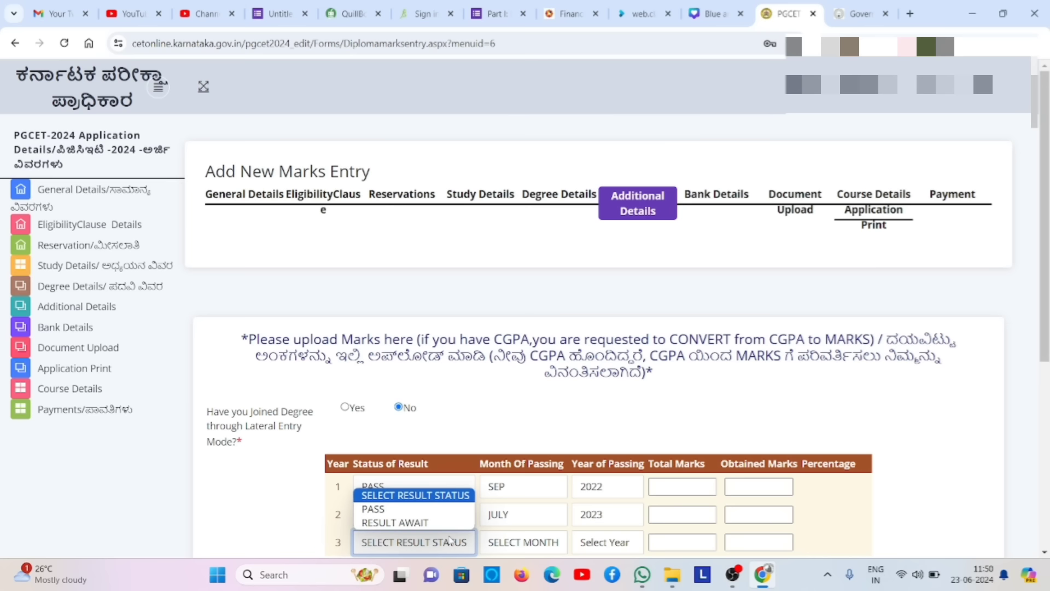
click(441, 523)
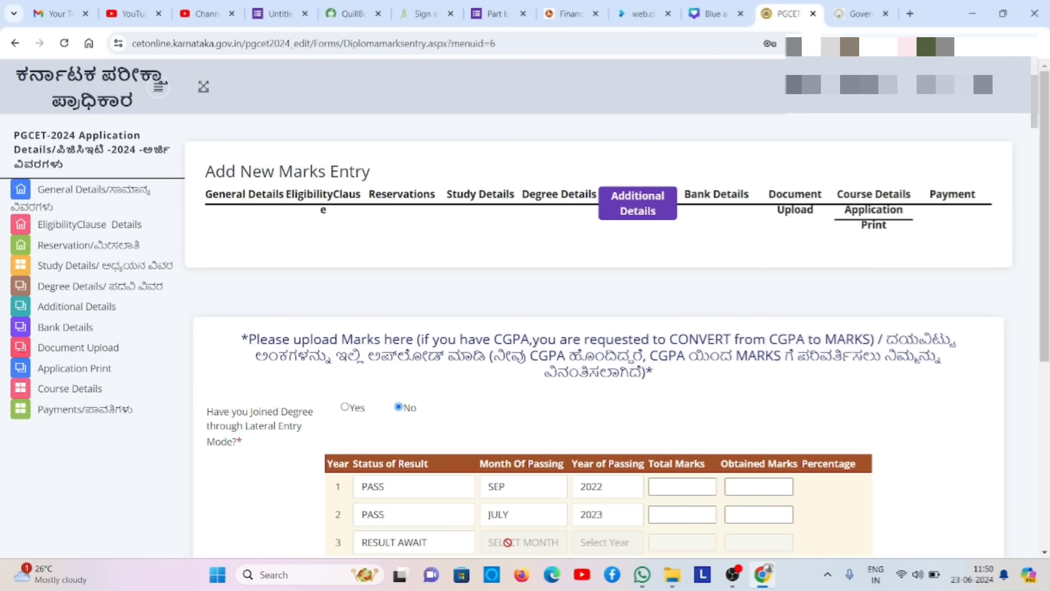
click(687, 491)
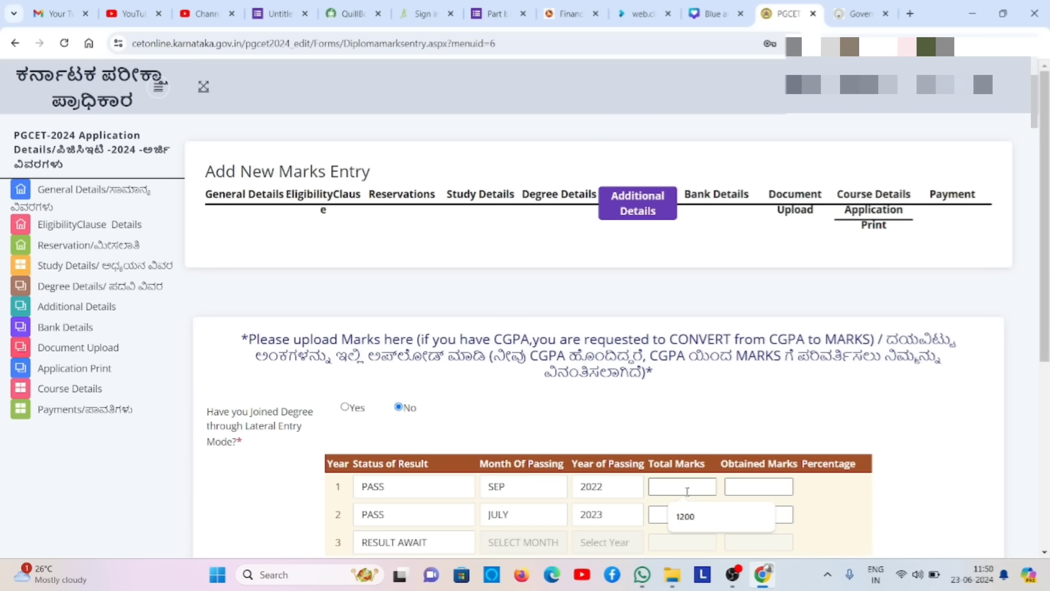
- Enter row 1's Total Marks 1400 and Obtained Marks 1111
text(11)
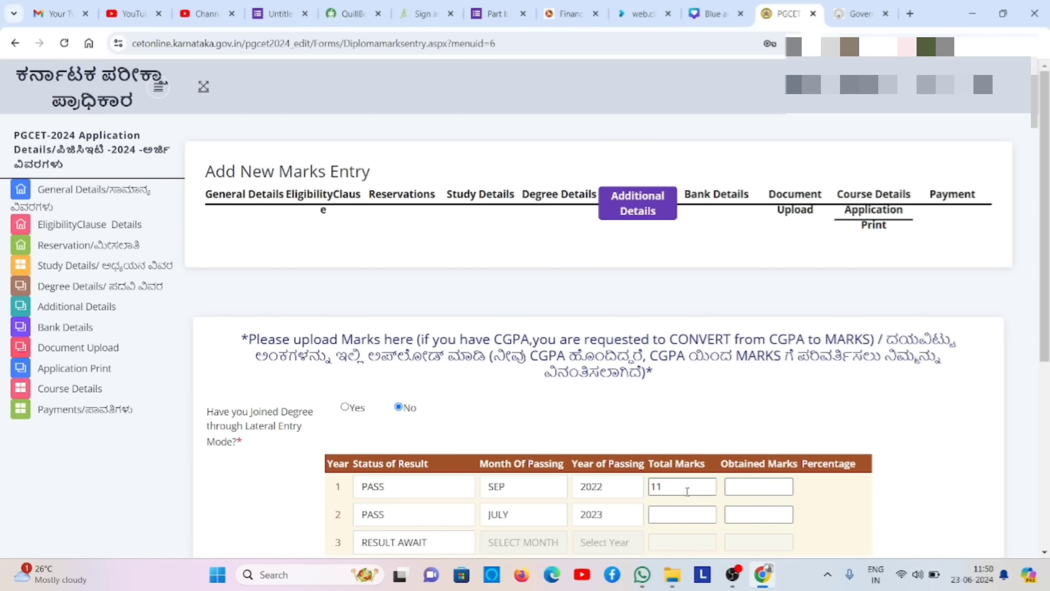
key(BackSpace)
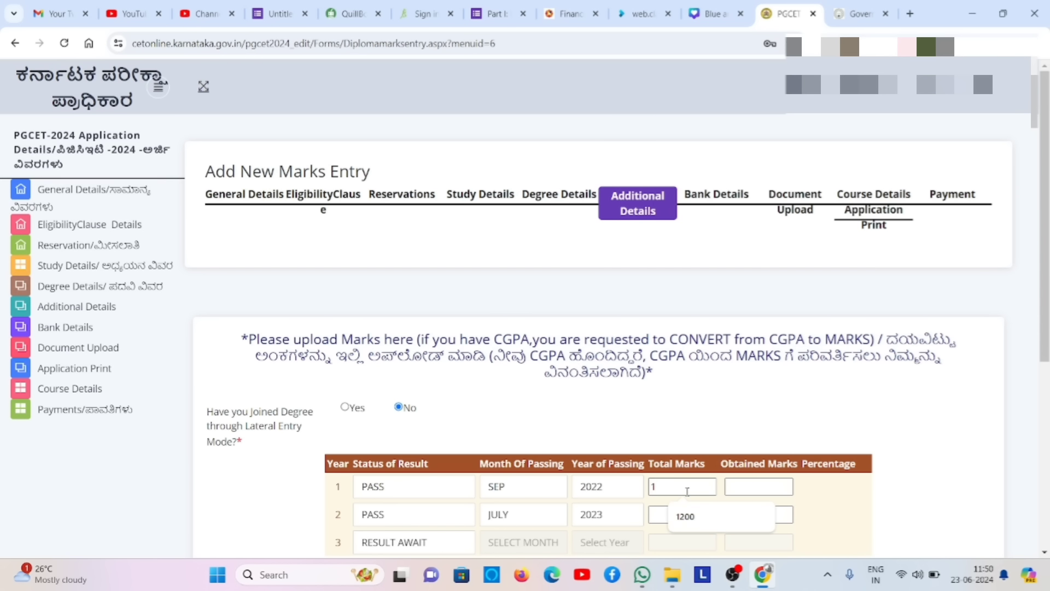
text(400)
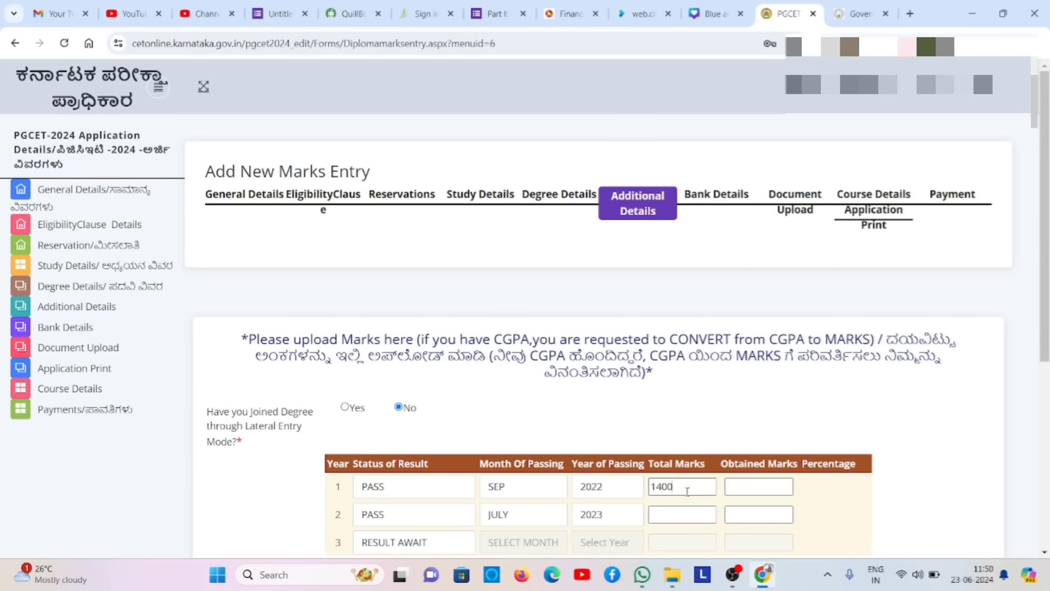
click(733, 490)
text(113)
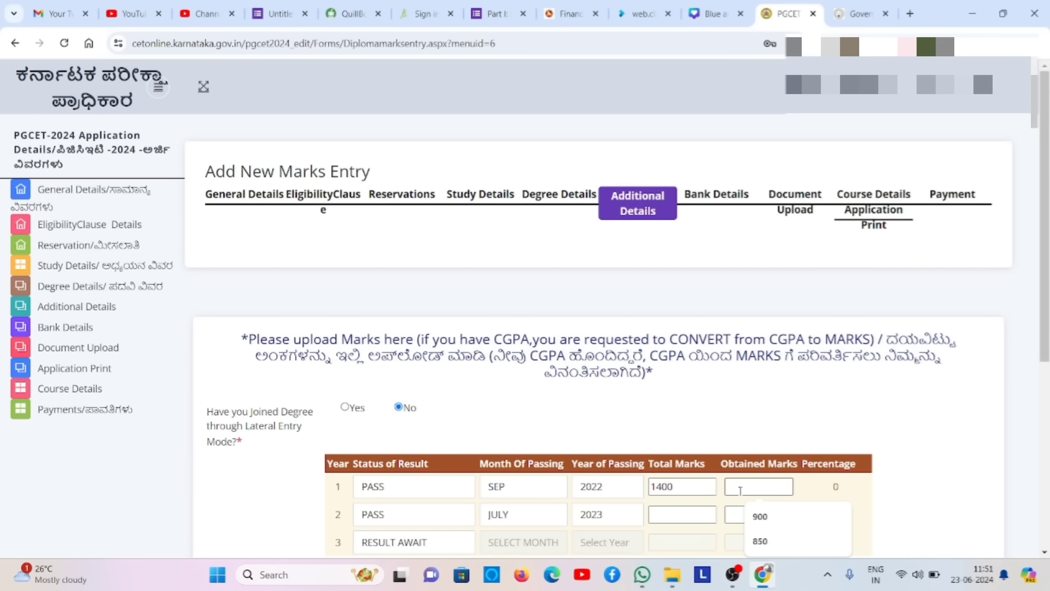
text(1111)
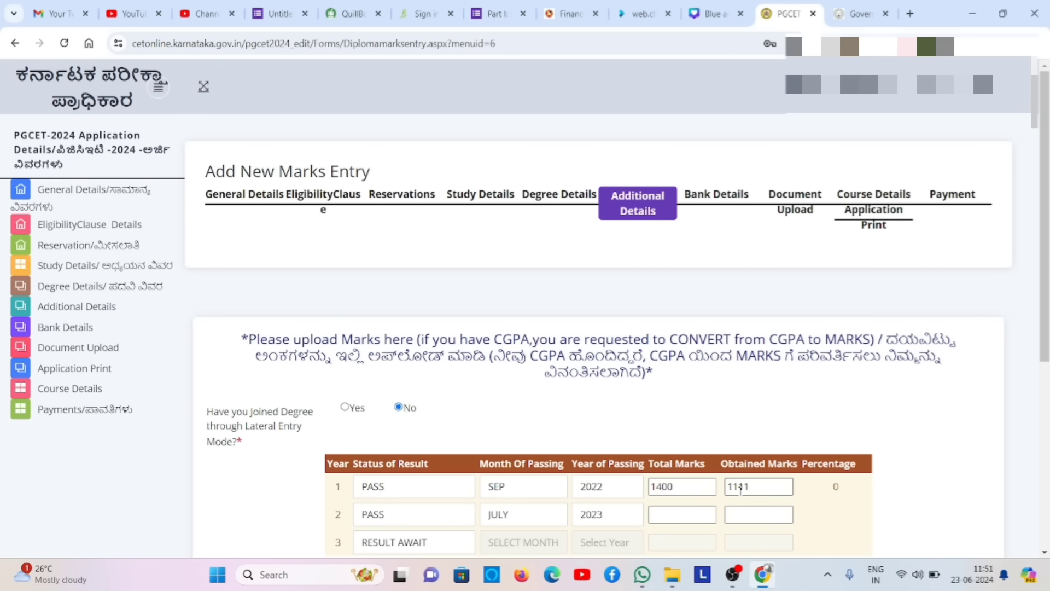
- Enter row 2's Total Marks 1400 and Obtained Marks 1179, correcting a mistaken entry
click(693, 517)
click(694, 519)
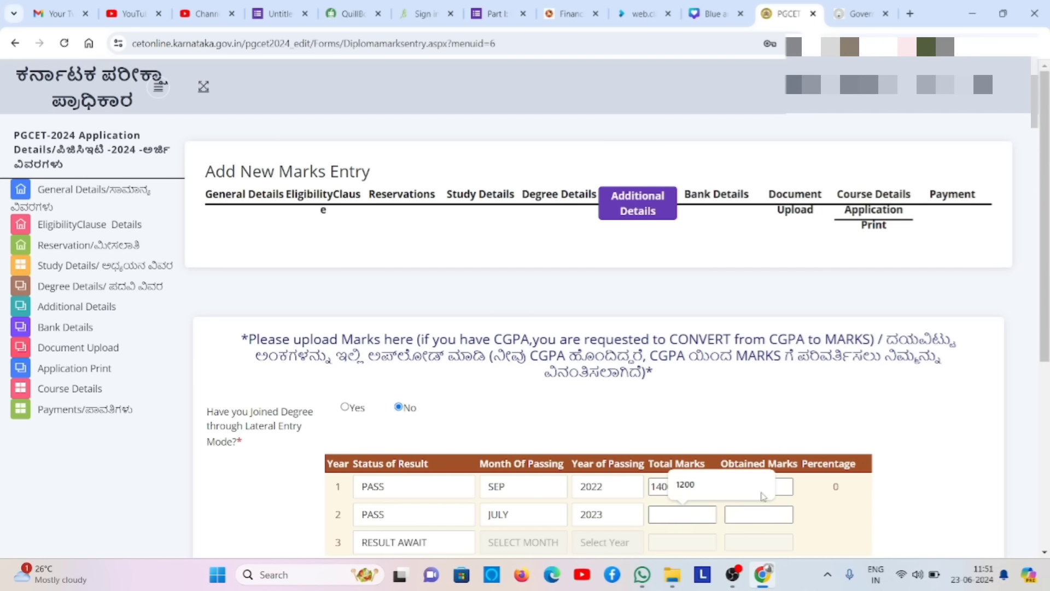
click(831, 494)
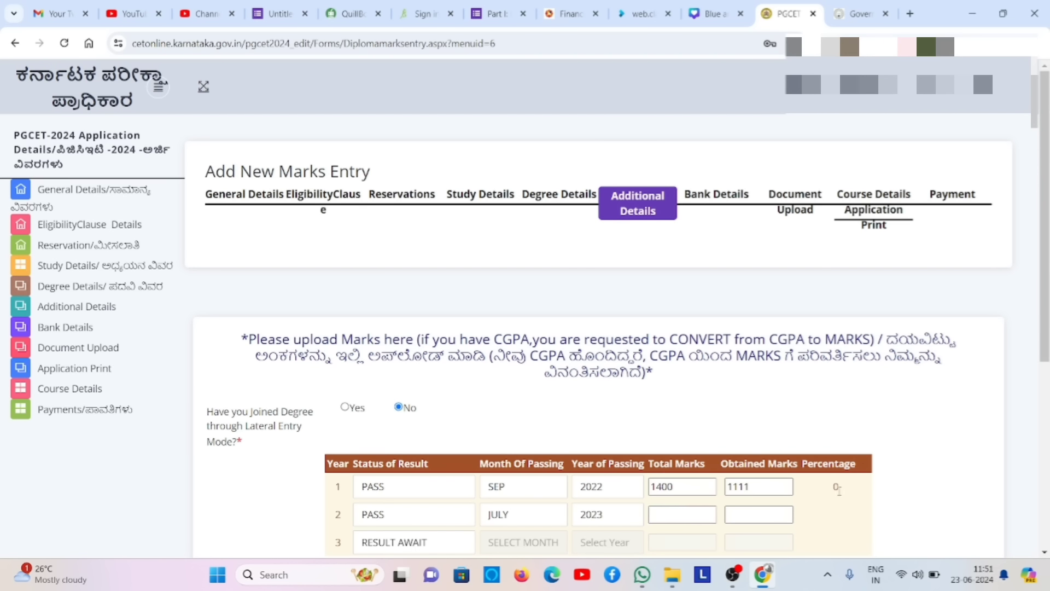
click(662, 514)
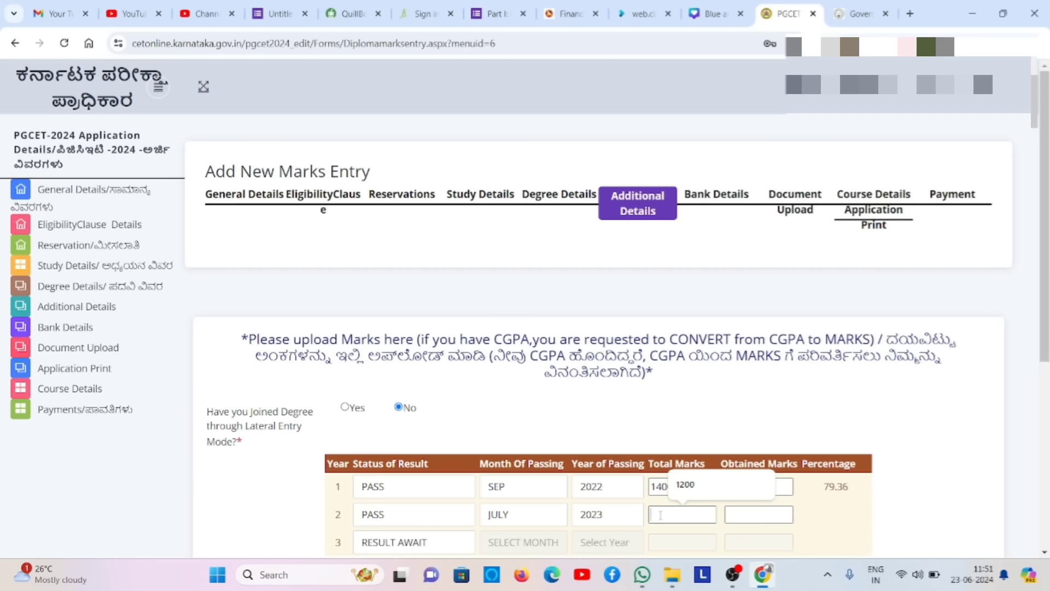
text(1179)
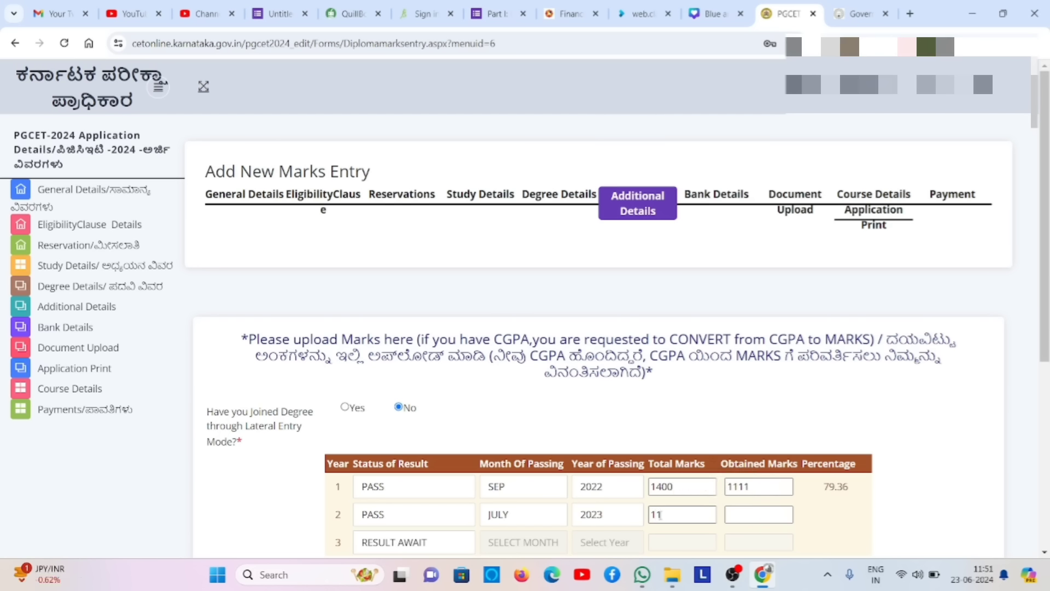
click(728, 512)
click(713, 512)
key(BackSpace)
key(BackSpace)
key(BackSpace)
key(BackSpace)
click(748, 515)
click(696, 518)
text(1400)
click(757, 516)
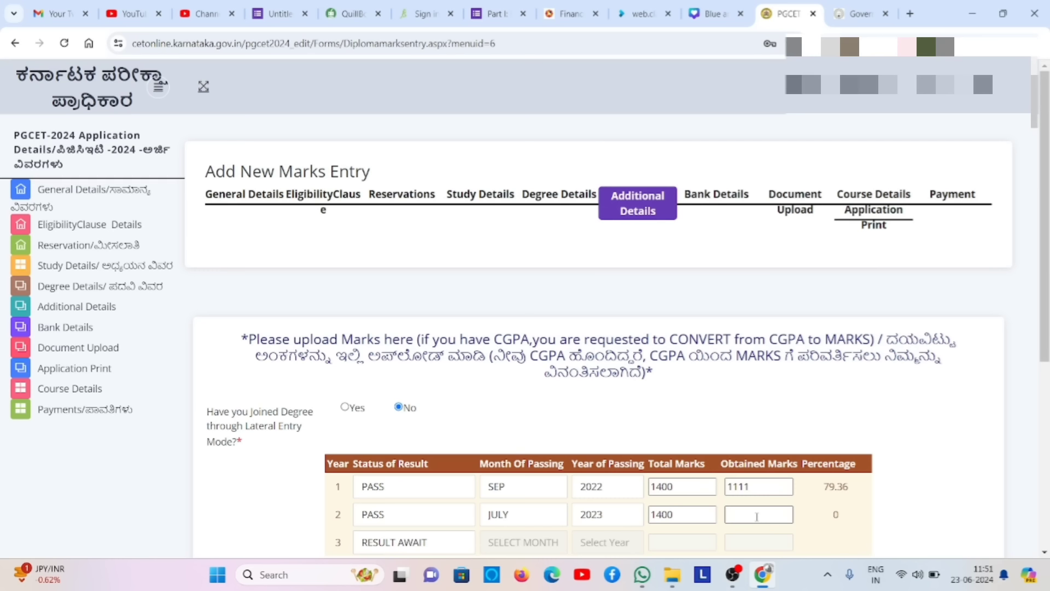
text(1179)
- Save the degree marks (79.36% and 84.21%) and open the Document Upload page
click(815, 526)
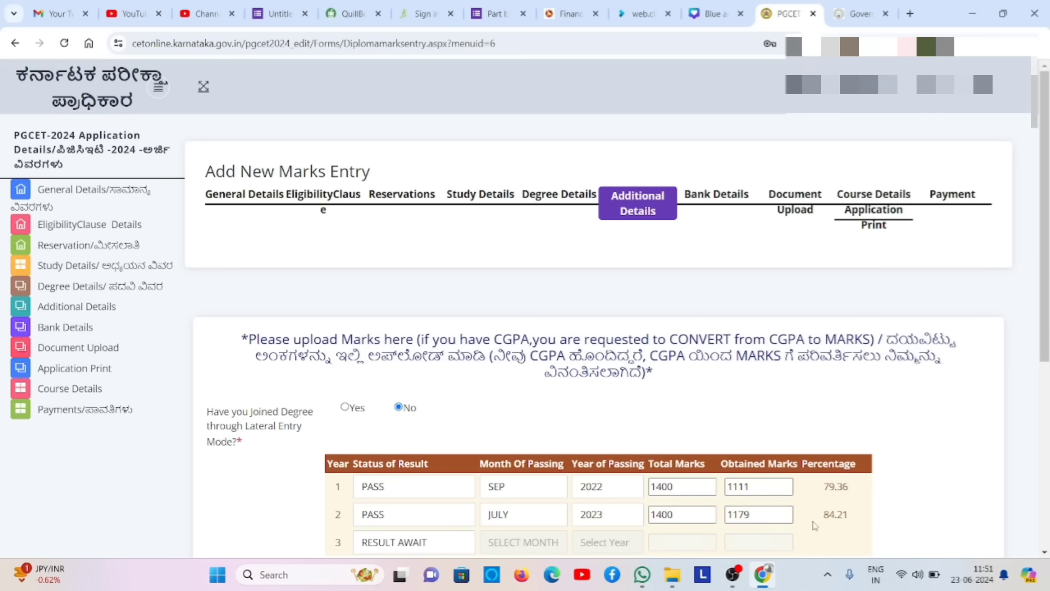
click(1045, 552)
click(1045, 552)
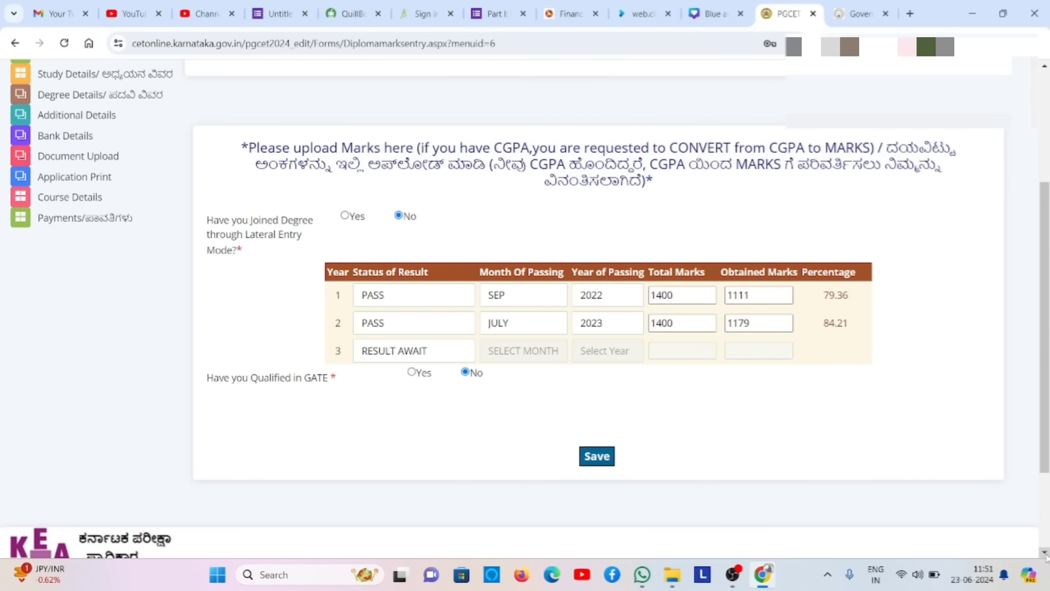
click(605, 458)
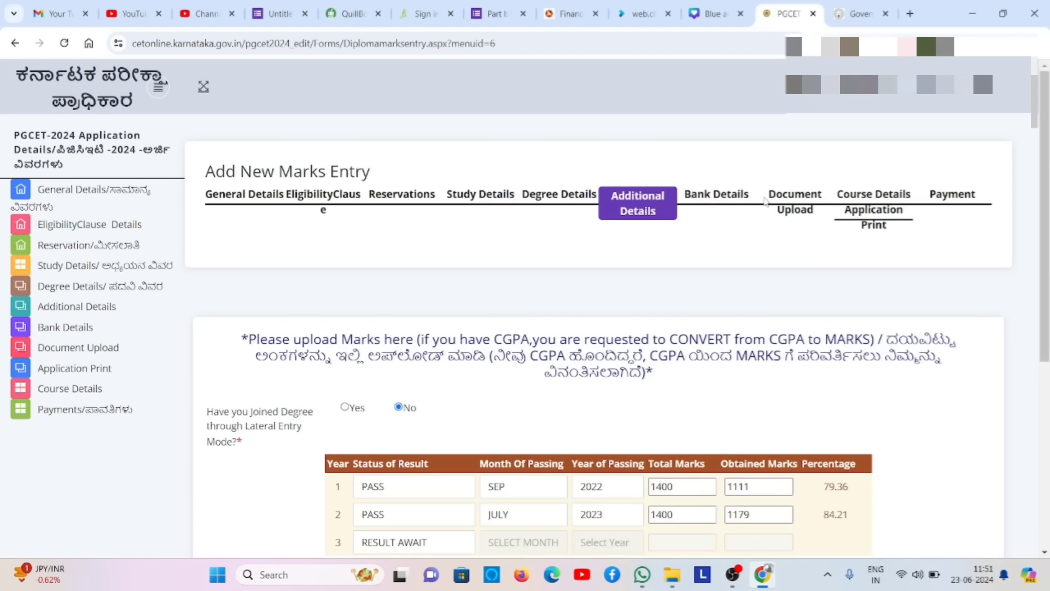
click(1046, 438)
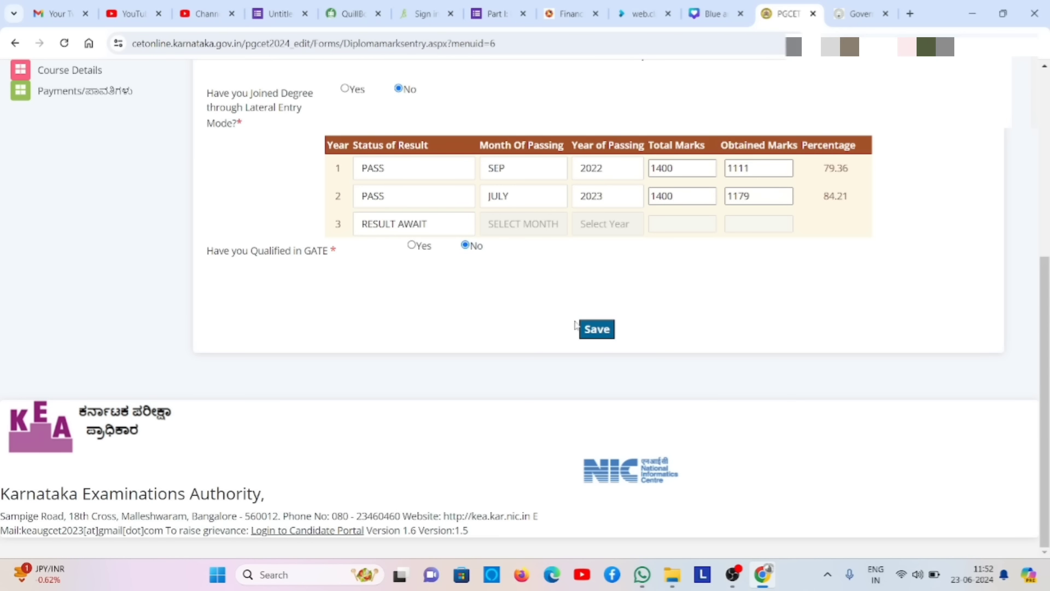
click(594, 336)
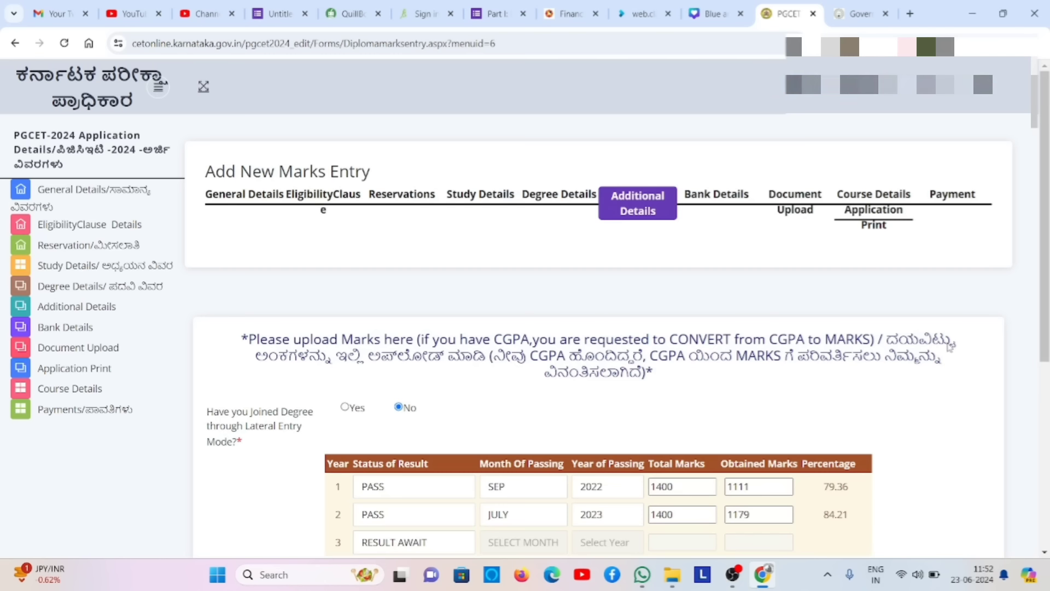
click(116, 358)
- Acknowledge the save-details reminder and check the Documents to be Uploaded list
click(644, 130)
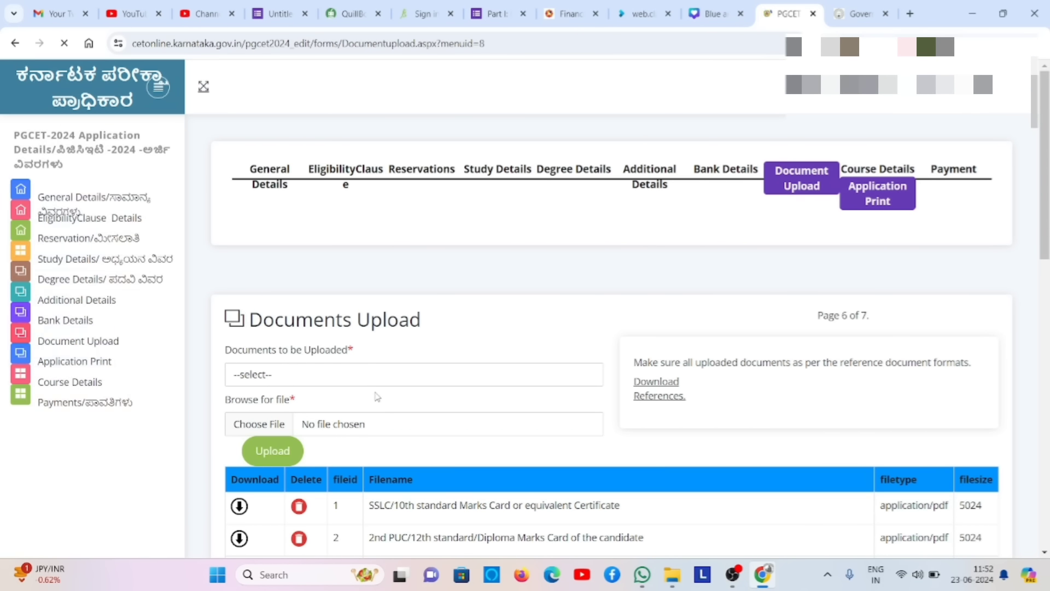
click(401, 377)
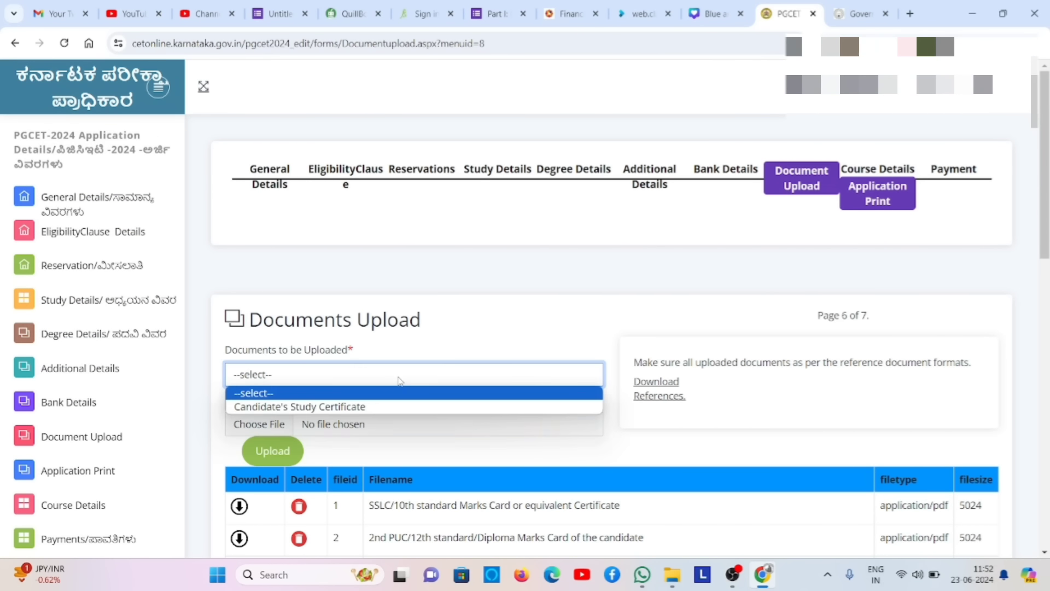
click(480, 286)
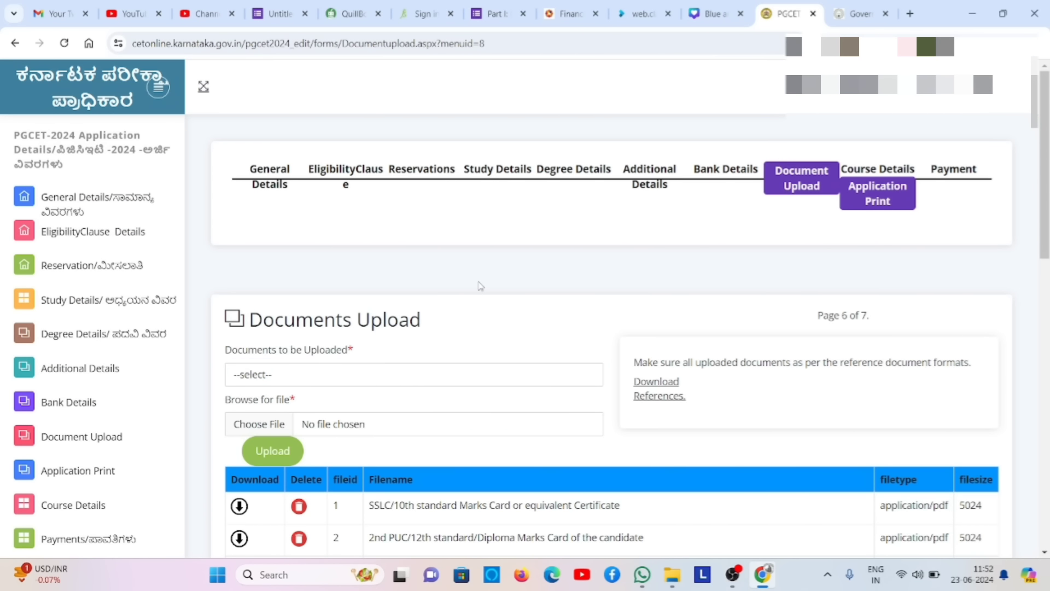
- Scroll the uploaded files table and delete the Class 1 Study Certificate
scroll(480, 286, down, 4)
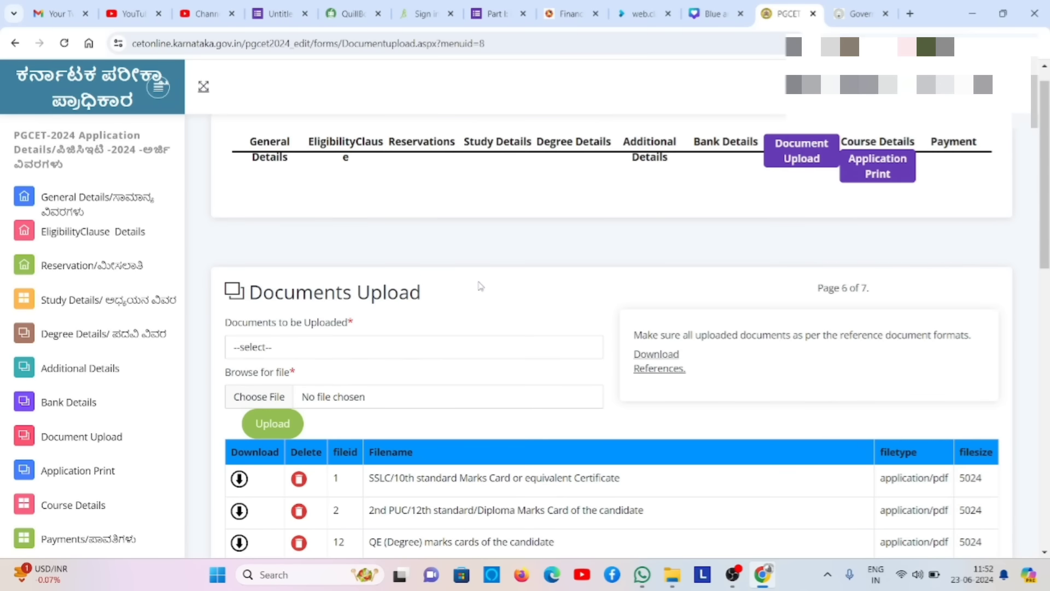
scroll(479, 286, down, 1)
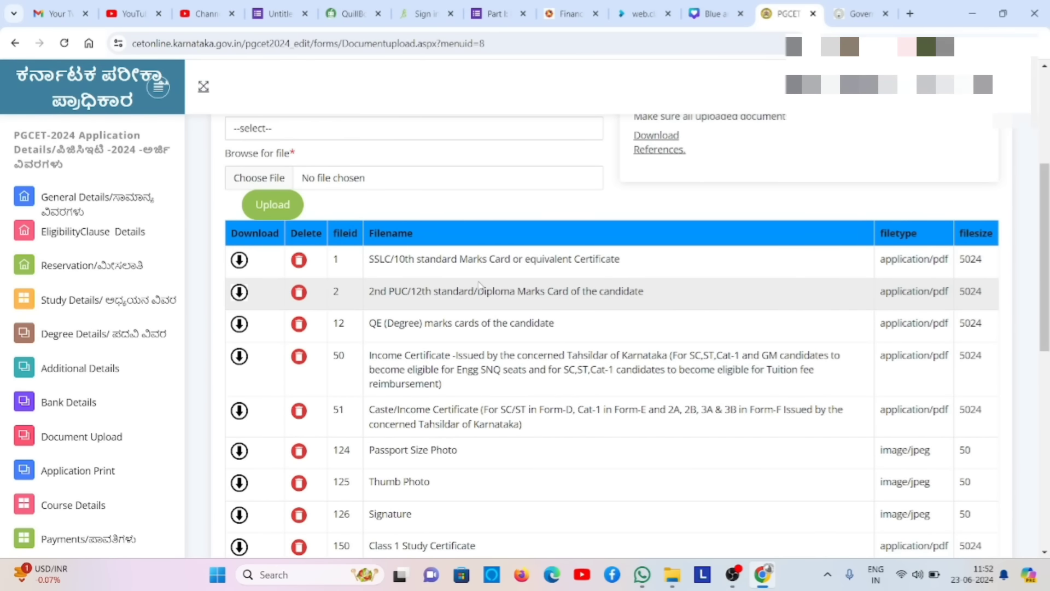
scroll(479, 284, down, 3)
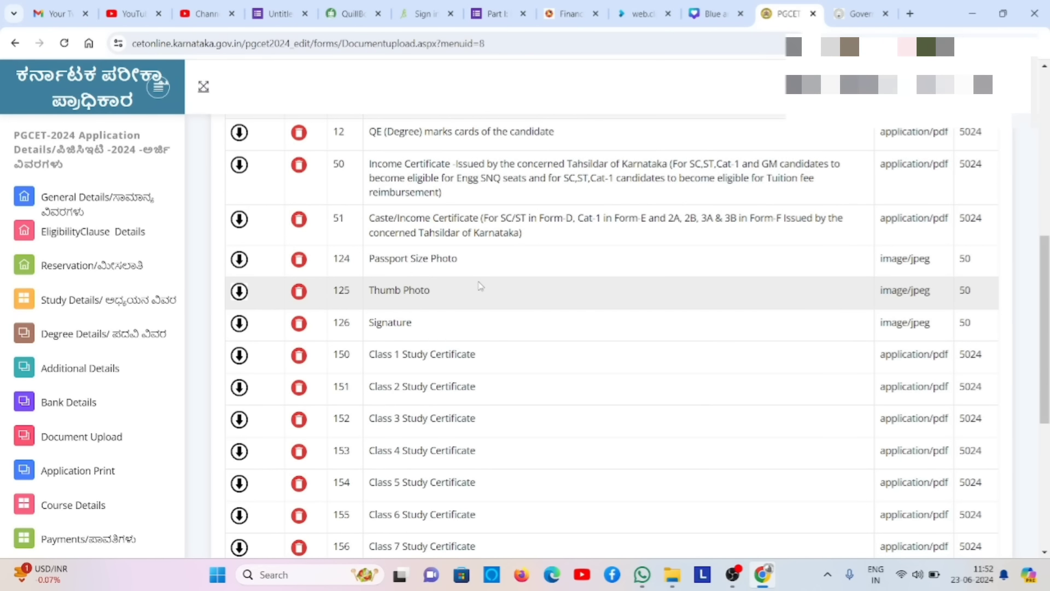
scroll(480, 285, down, 3)
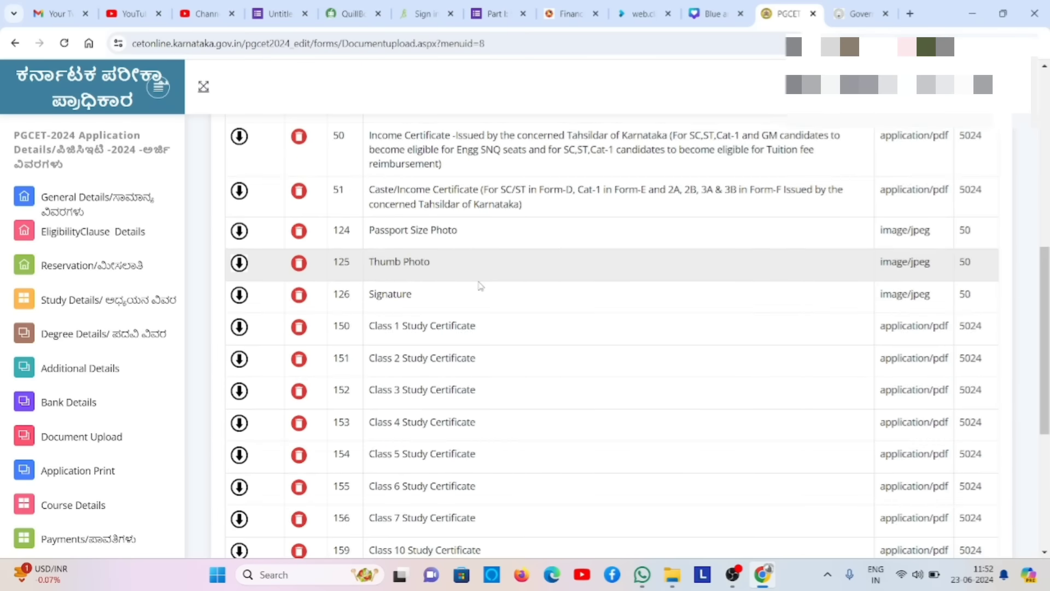
scroll(480, 286, up, 1)
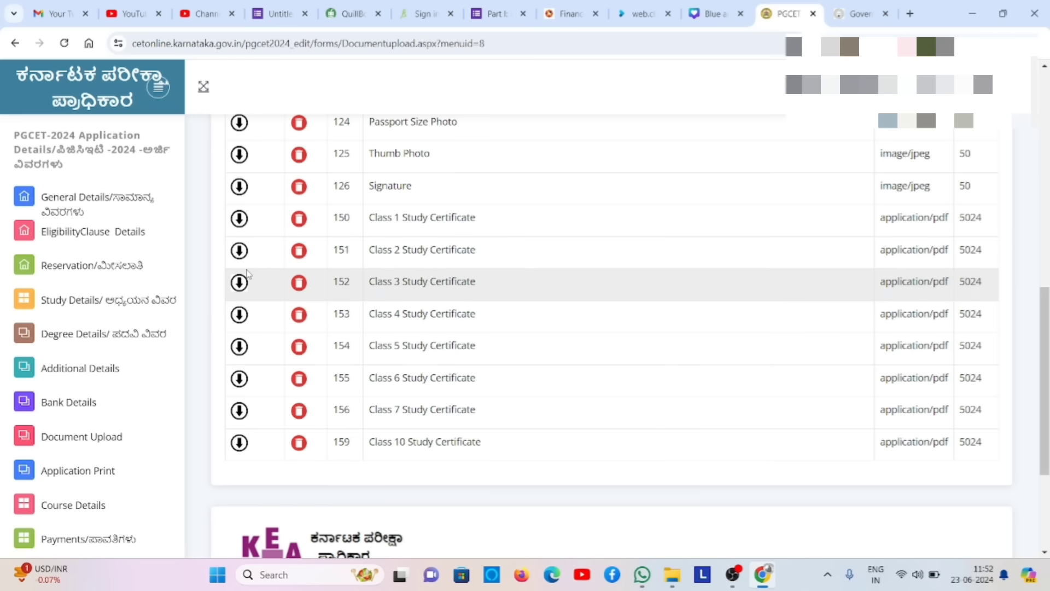
click(300, 221)
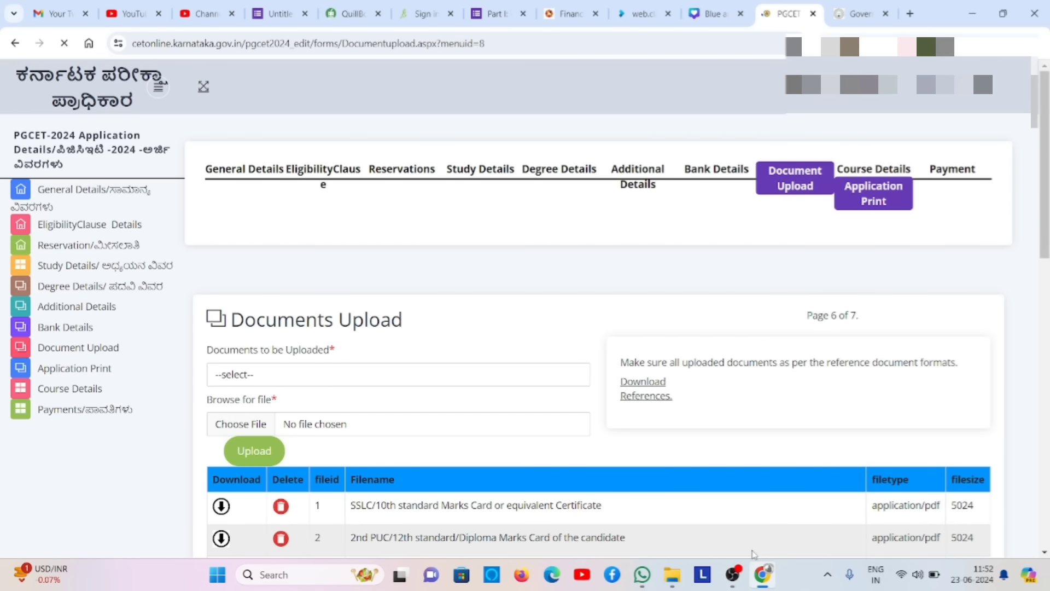
- Start the OBS screen recording and return to the PGCET application tab
click(734, 574)
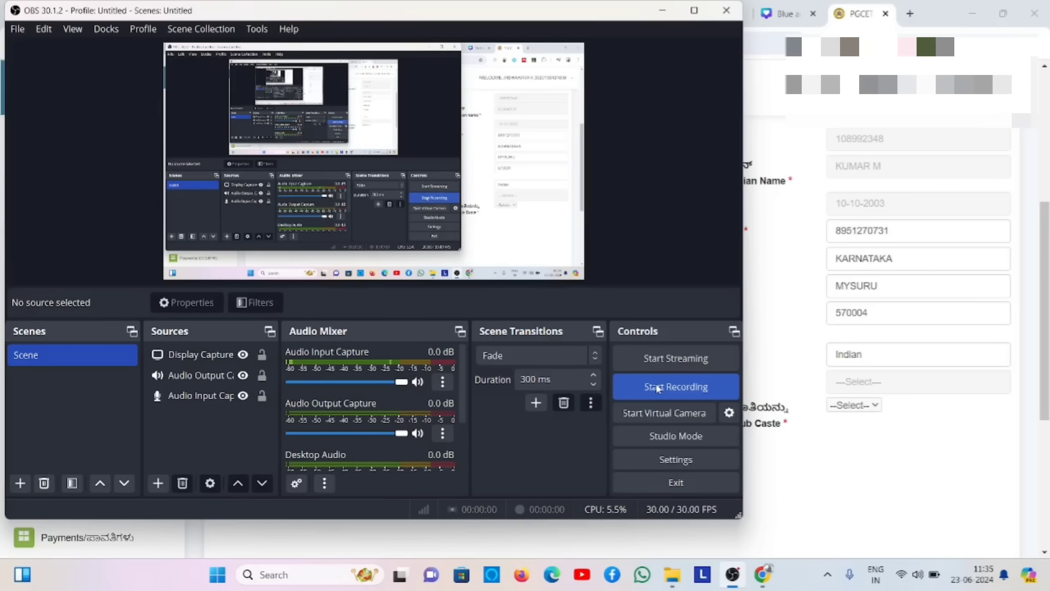
click(655, 386)
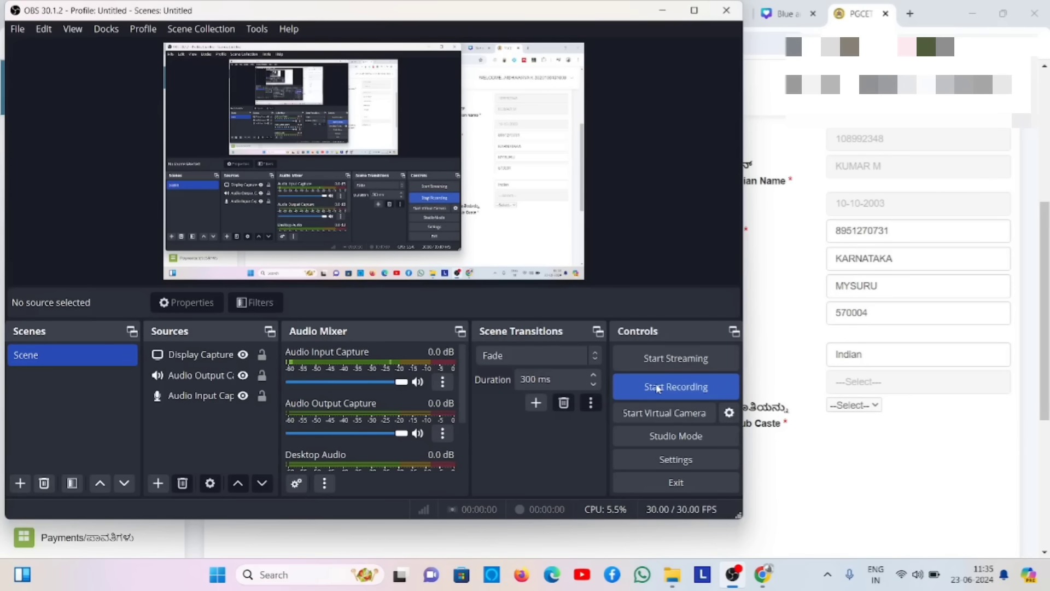
click(663, 14)
drag(663, 14, 645, 277)
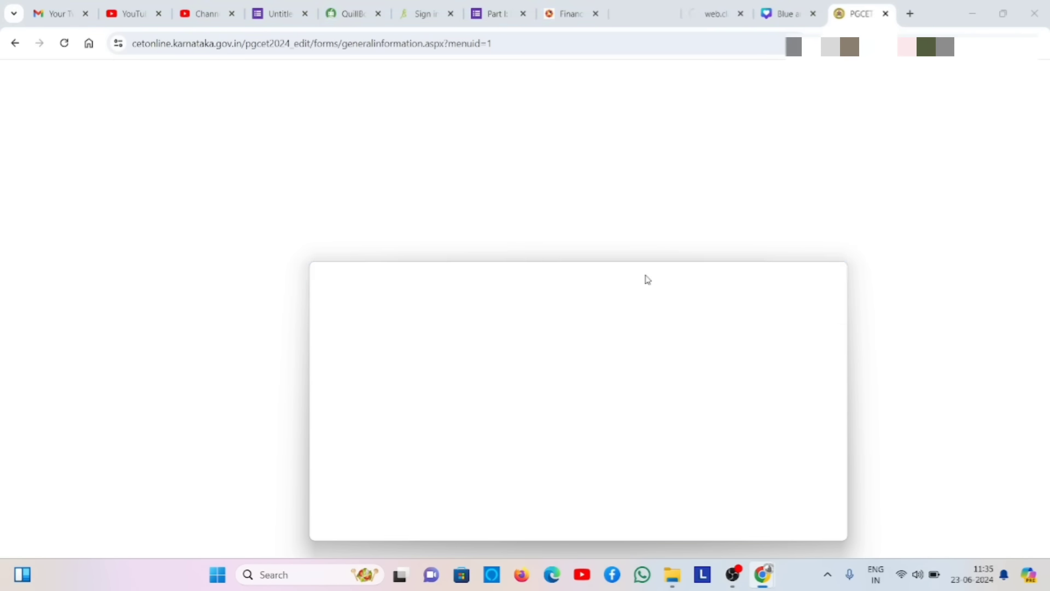
click(882, 8)
drag(882, 8, 879, 9)
- Save the General Details page and go on to PUC / 12th Study Details
click(804, 11)
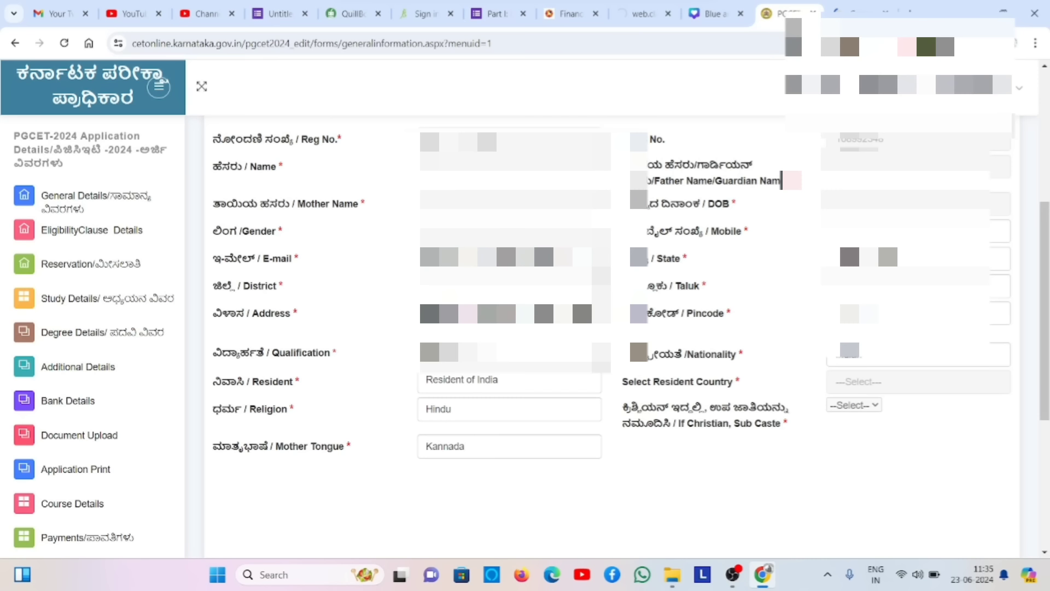
scroll(624, 480, down, 1)
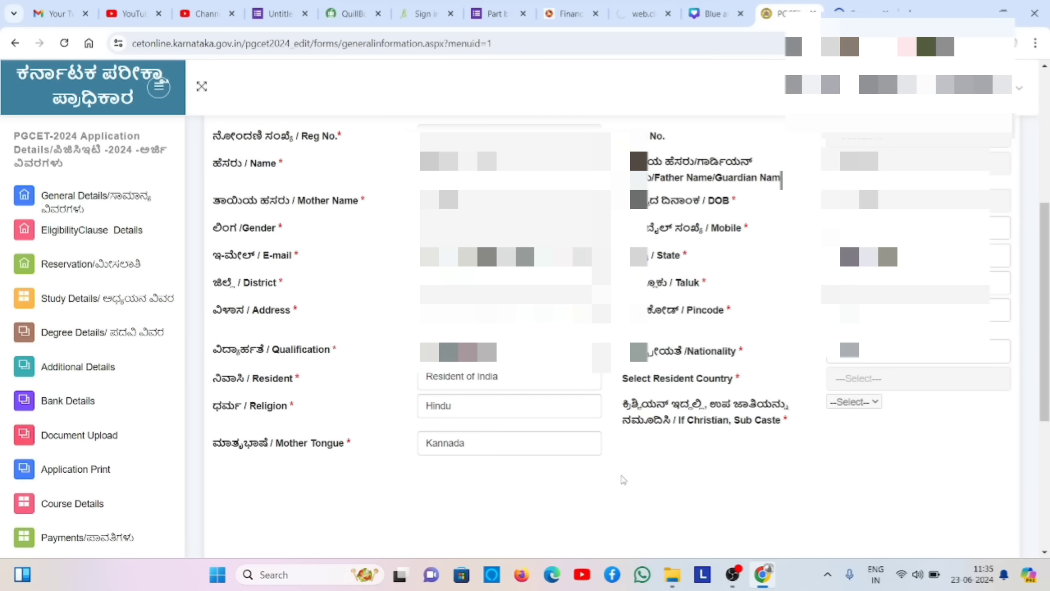
scroll(624, 480, down, 3)
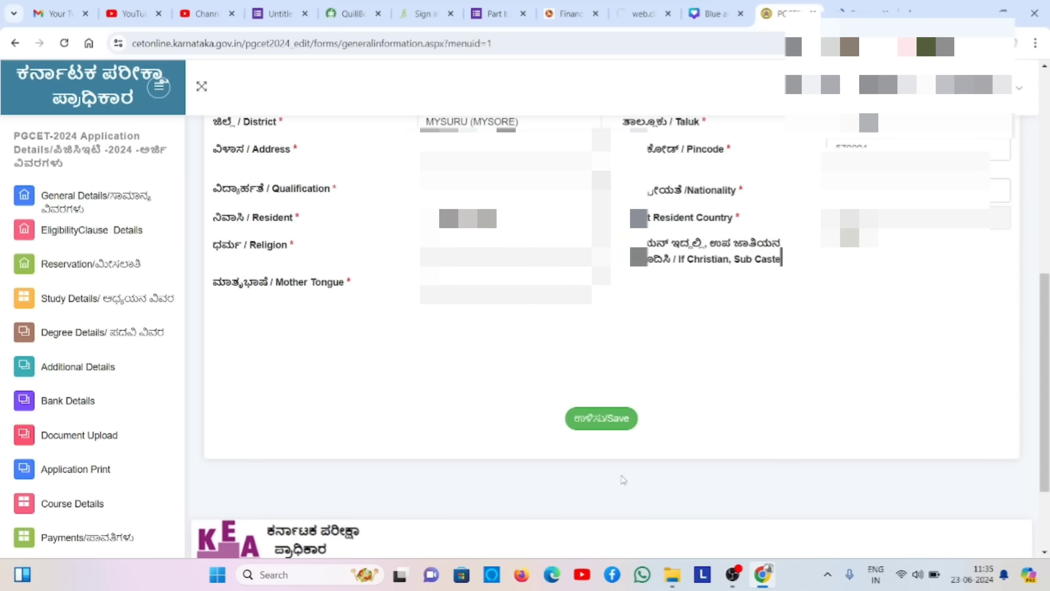
click(624, 419)
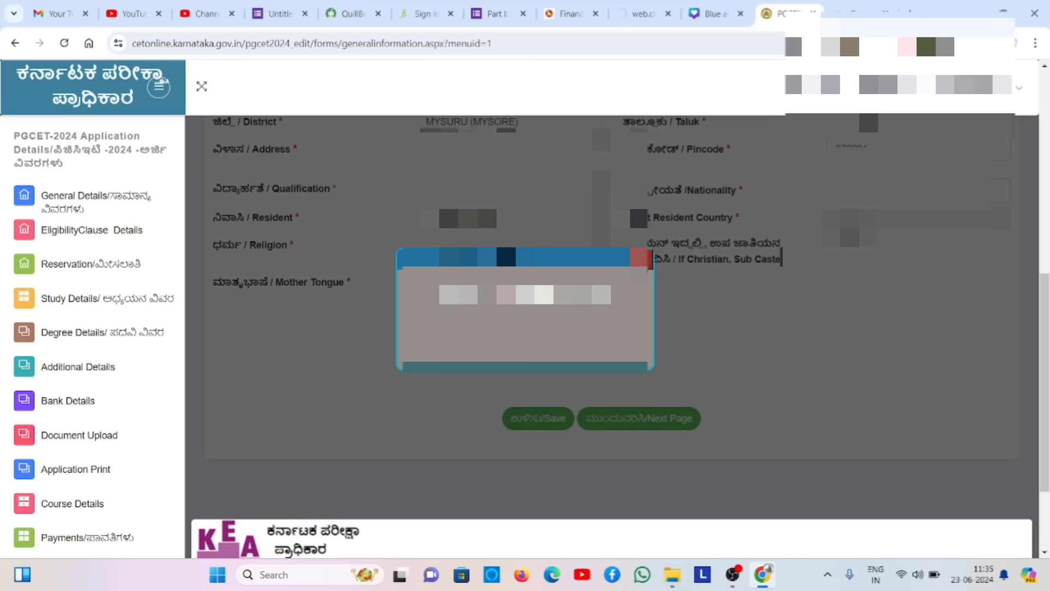
click(640, 257)
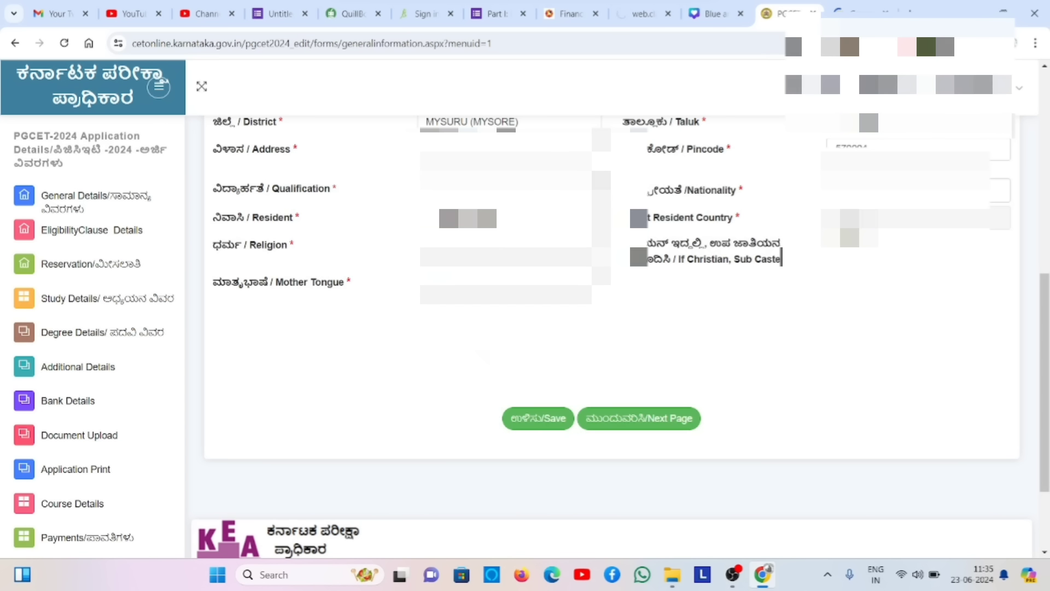
click(614, 419)
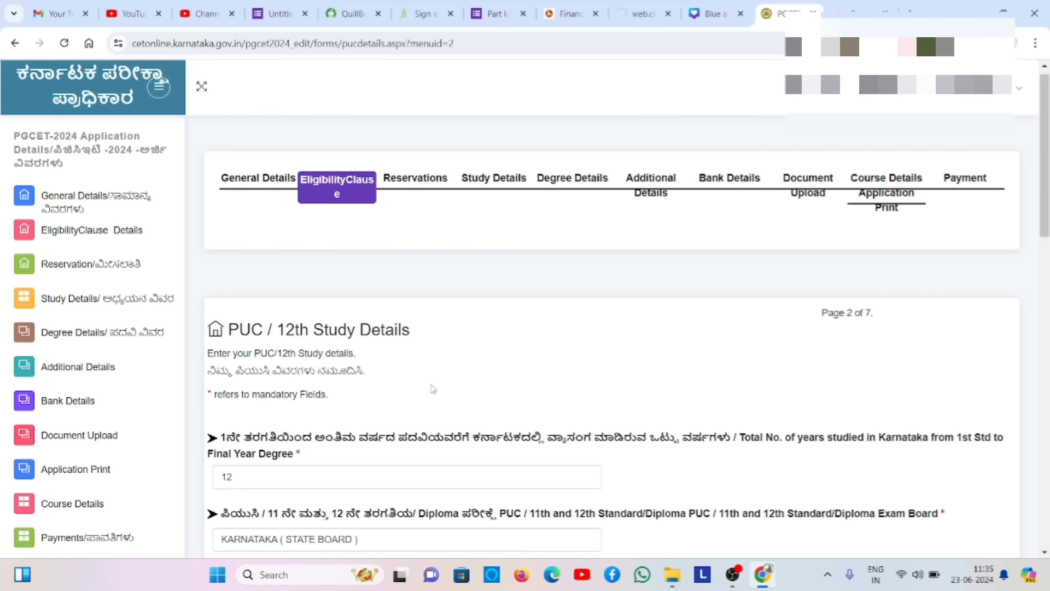
- Set years in Karnataka to 15 and exam board and degree state to KARNATAKA (STATE BOARD)
scroll(434, 389, down, 3)
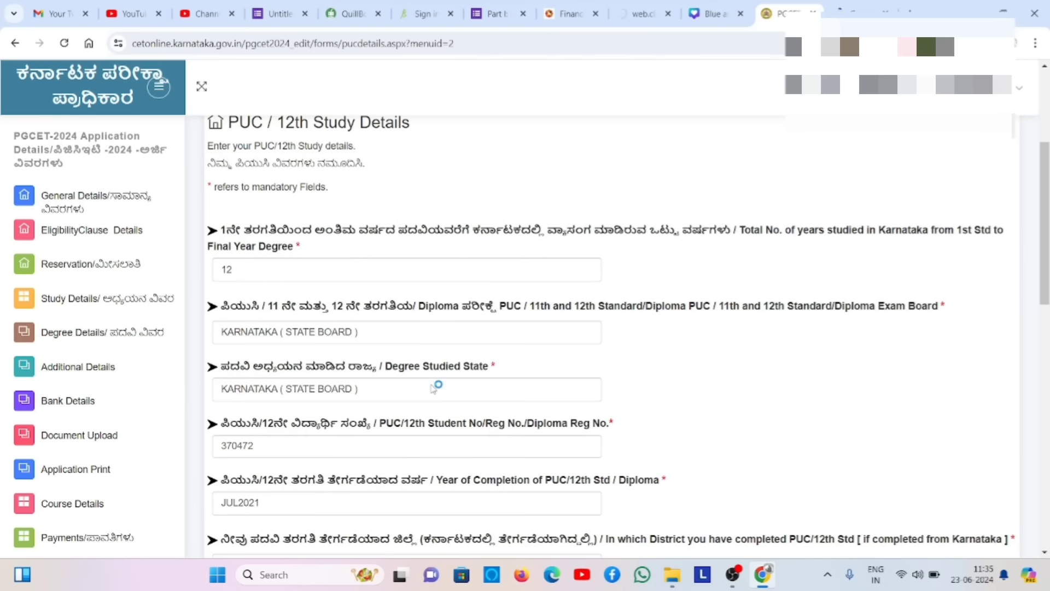
click(365, 269)
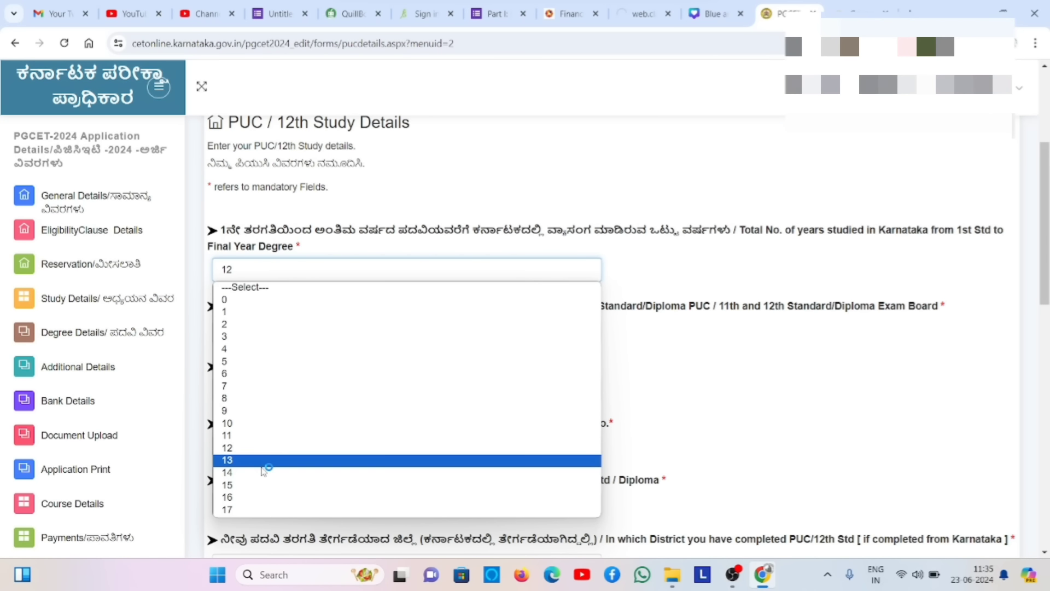
click(260, 487)
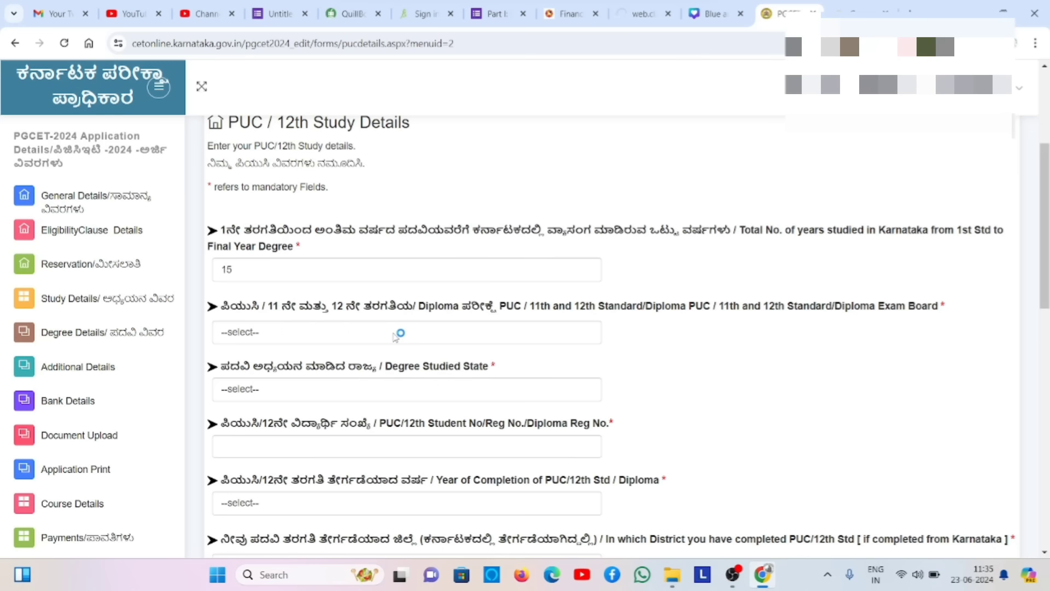
click(395, 335)
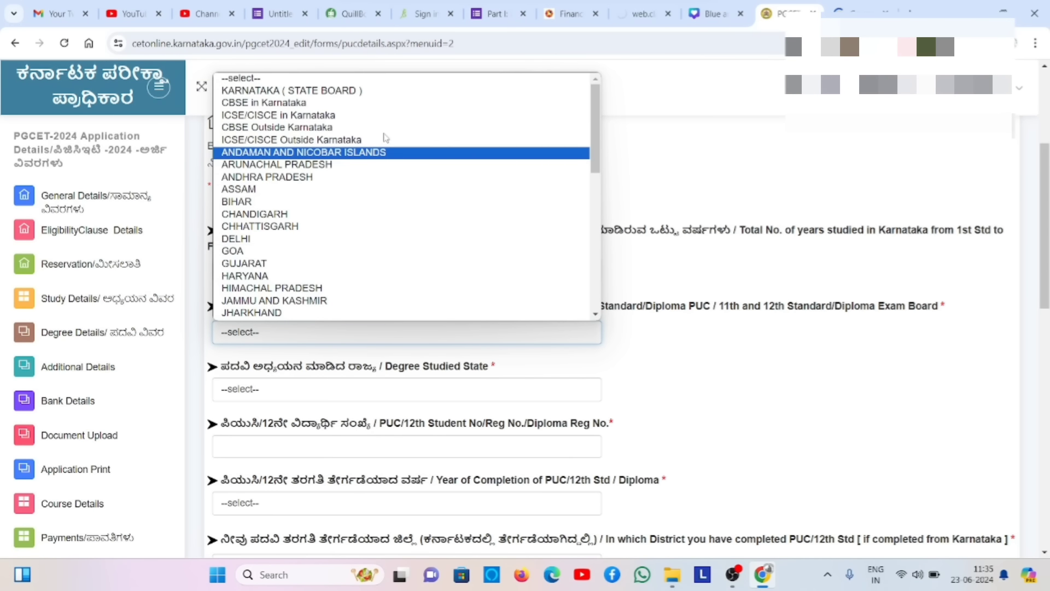
click(339, 92)
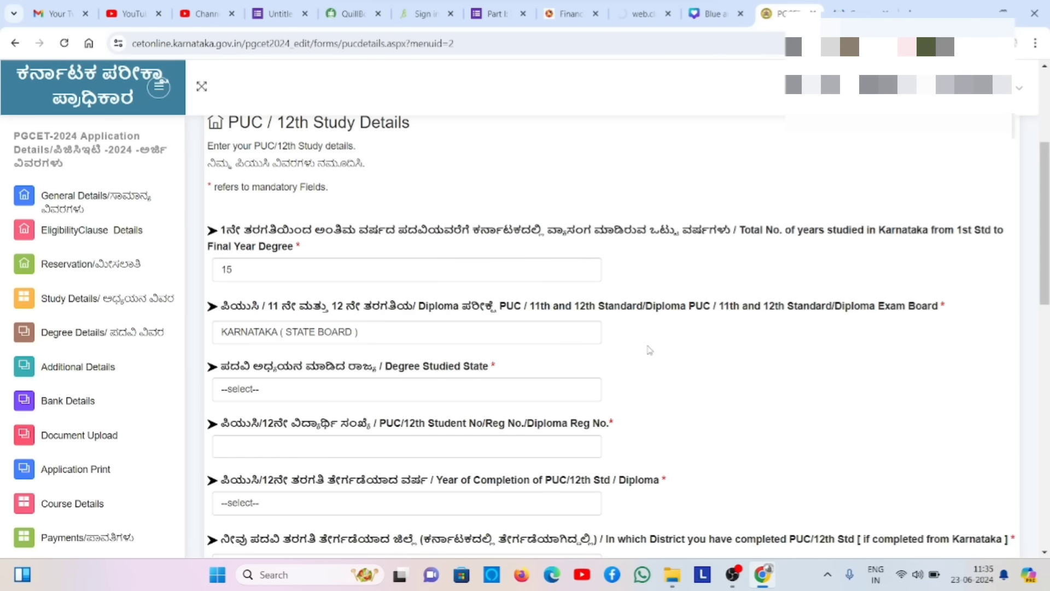
click(492, 398)
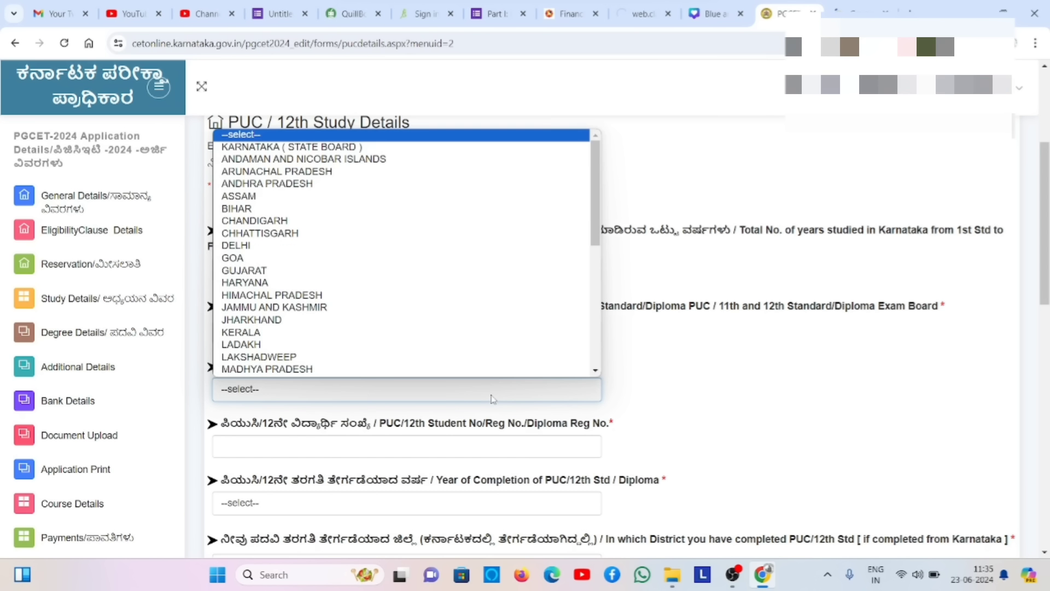
click(348, 149)
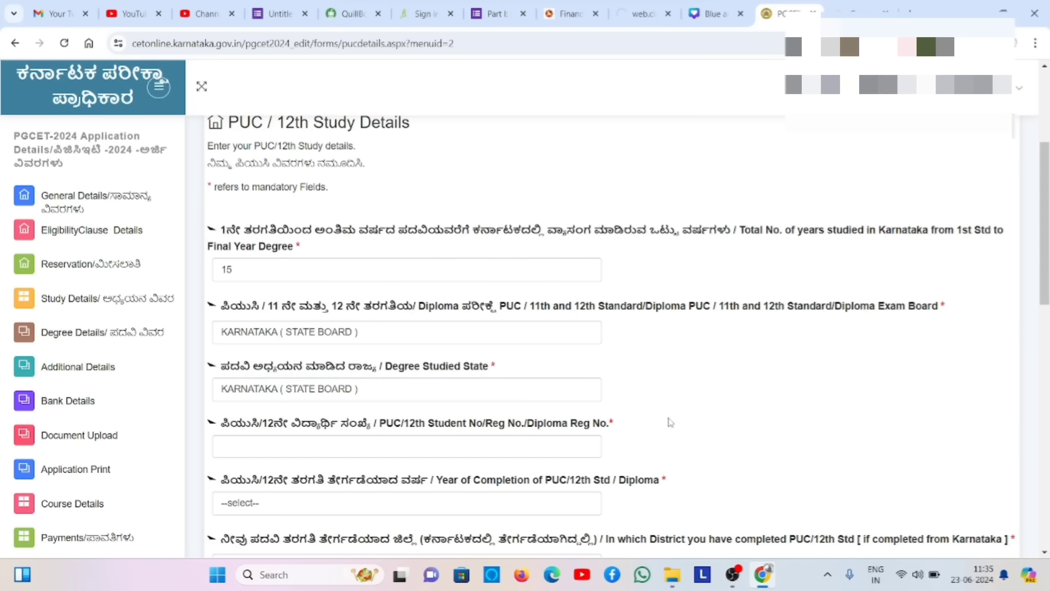
- Fill in the student's PUC register number
click(452, 447)
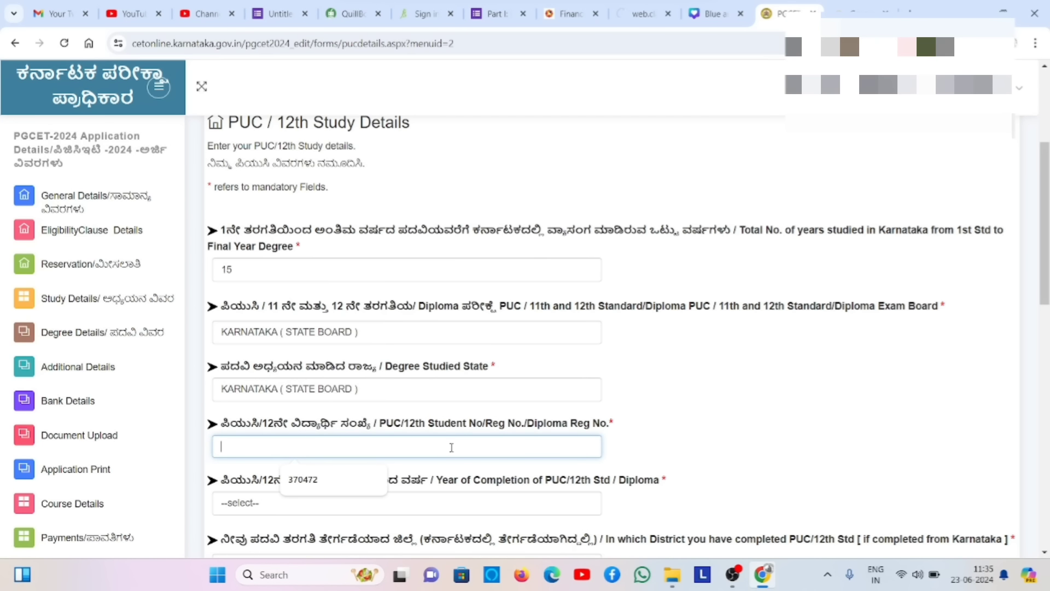
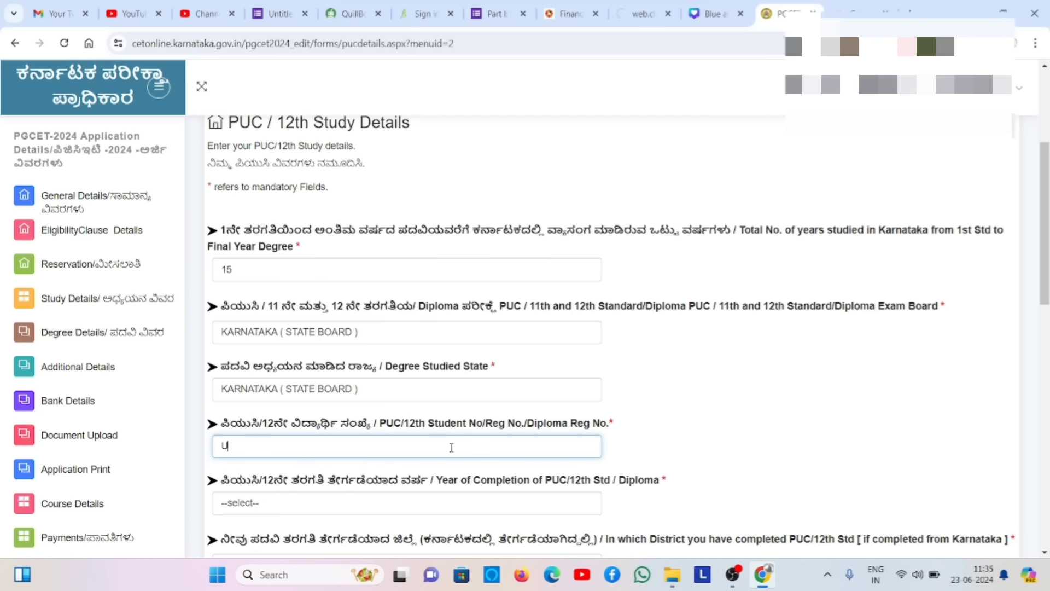
key(BackSpace)
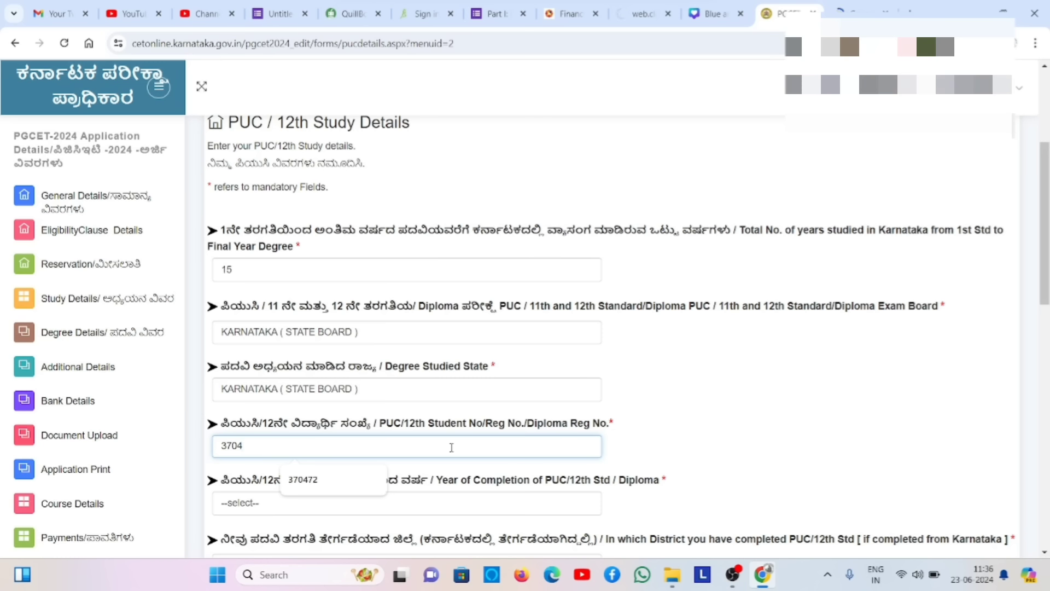
click(333, 513)
- Set the PUC year of completion to JUL2021
click(291, 291)
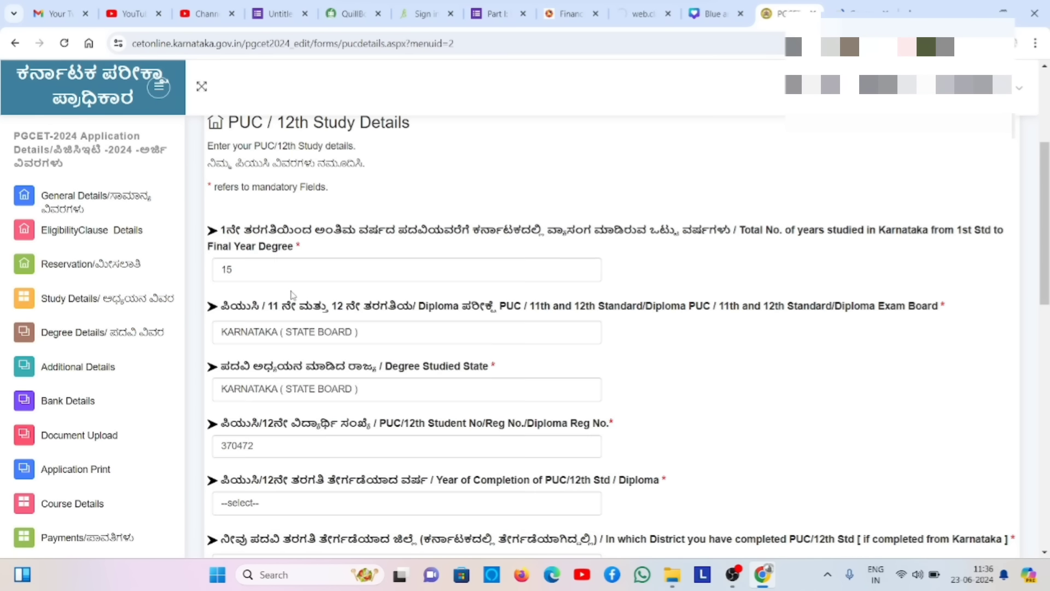
click(286, 501)
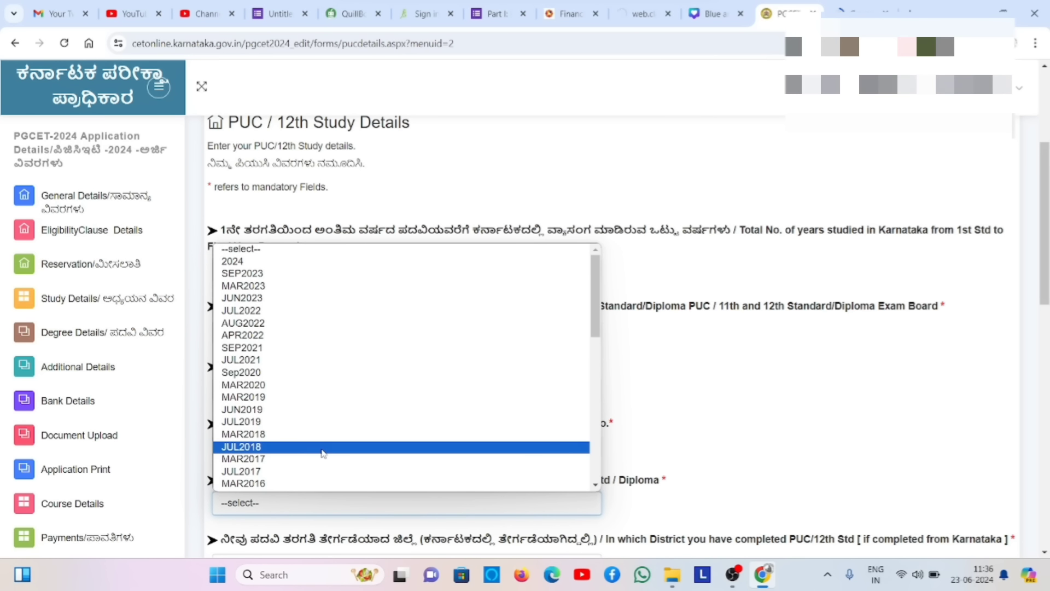
click(270, 362)
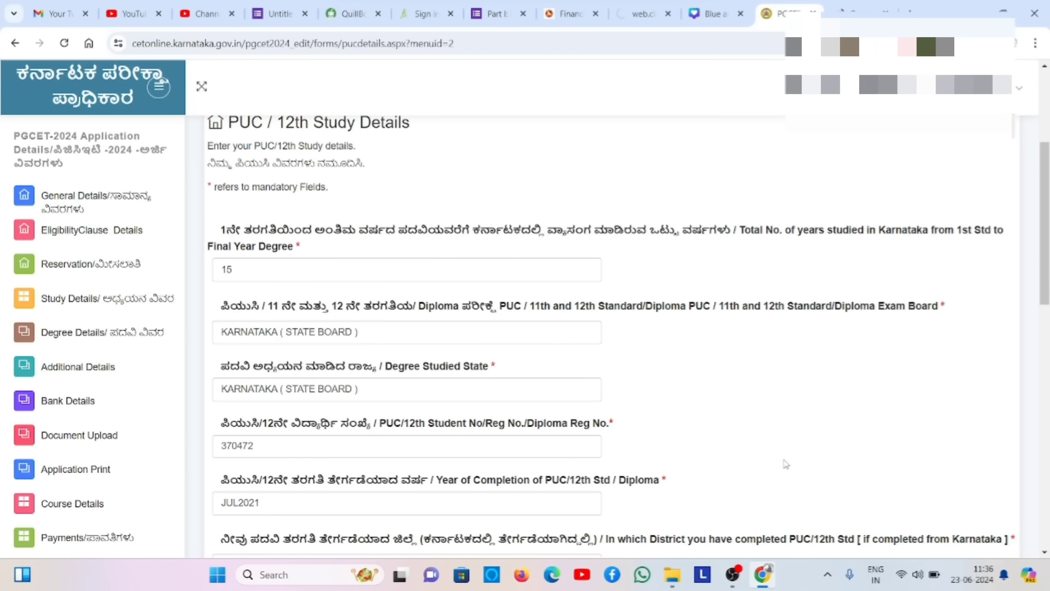
- Choose MYSURU (MYSORE) as the district
scroll(750, 443, down, 5)
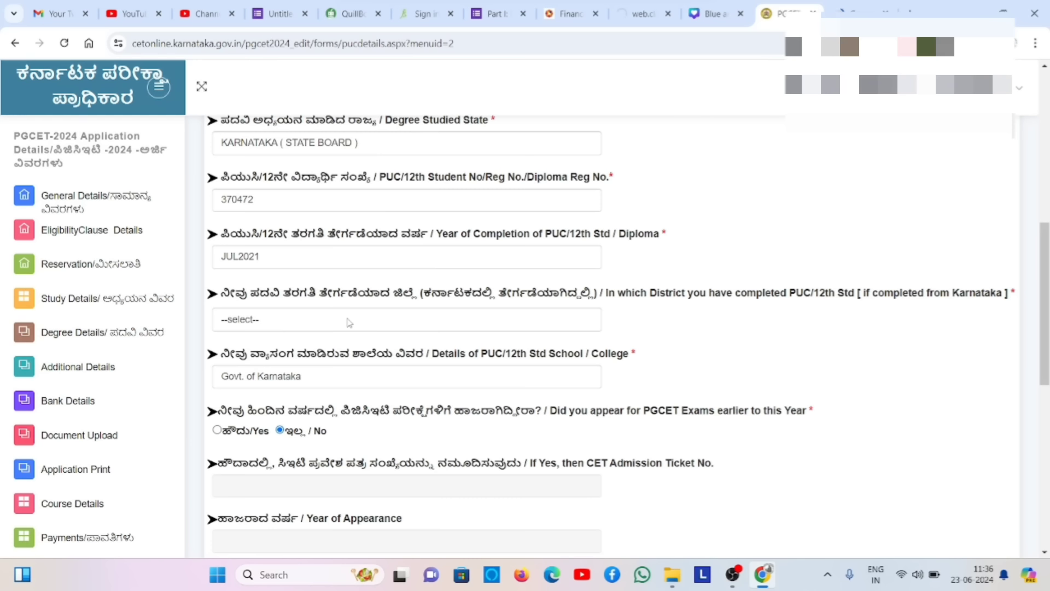
click(349, 323)
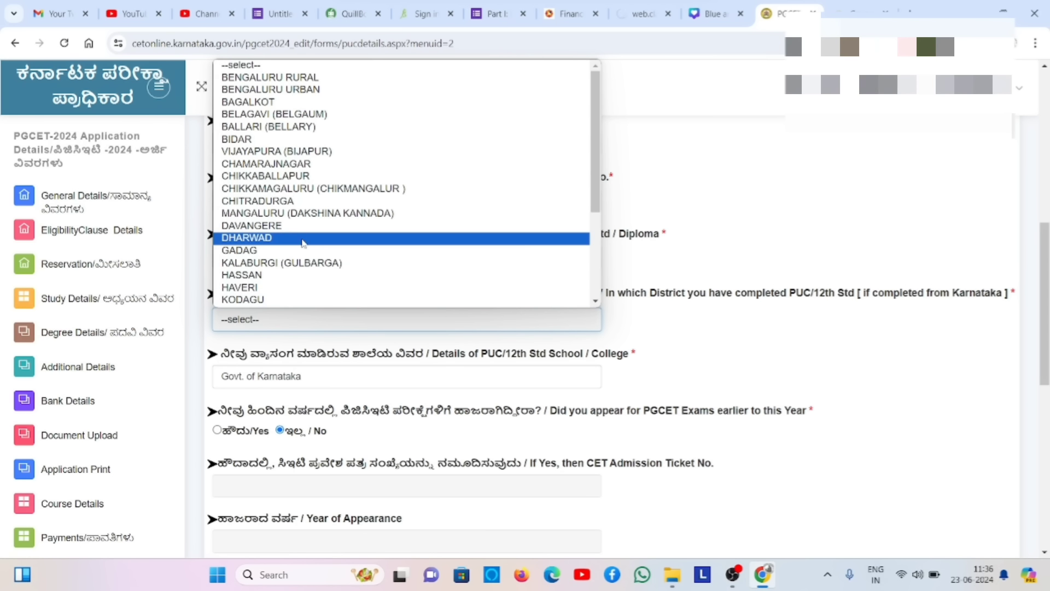
key(Down)
key(Down)
key(Down)
key(Down)
key(Down)
key(Down)
key(Down)
key(Down)
key(Down)
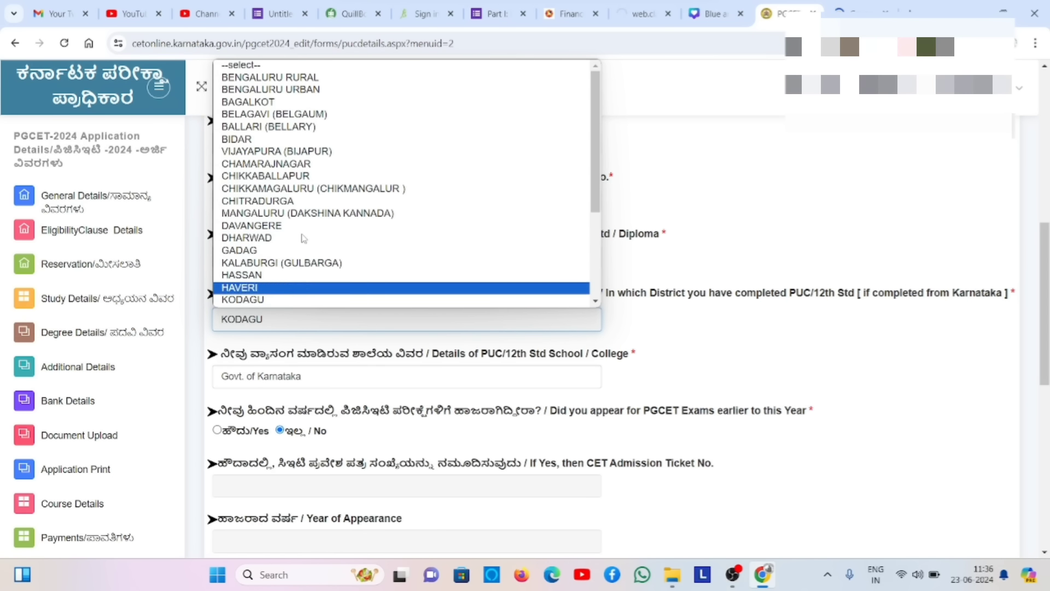
key(Down)
key(Up)
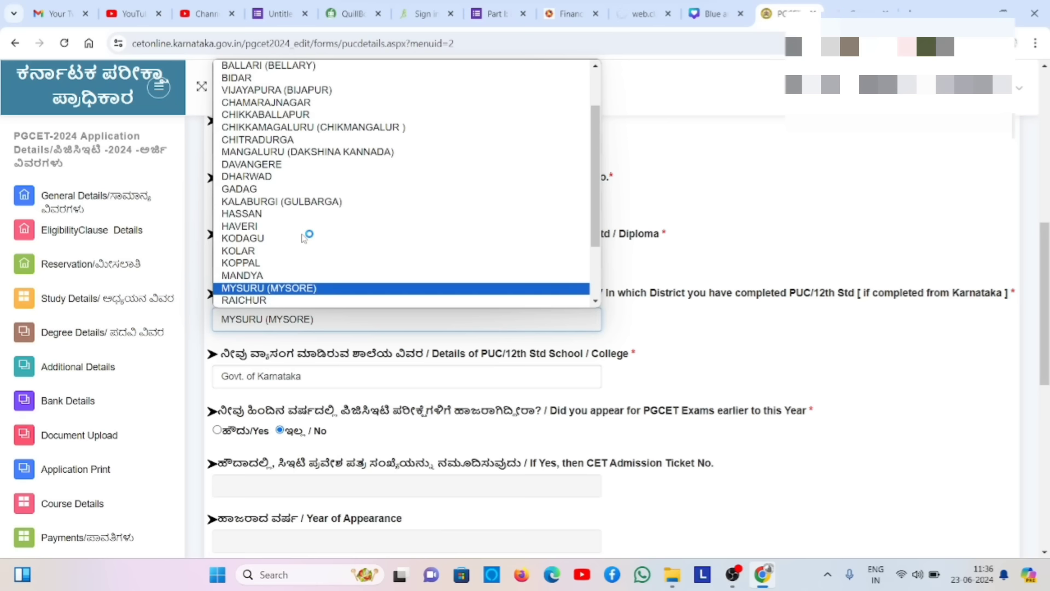
key(Return)
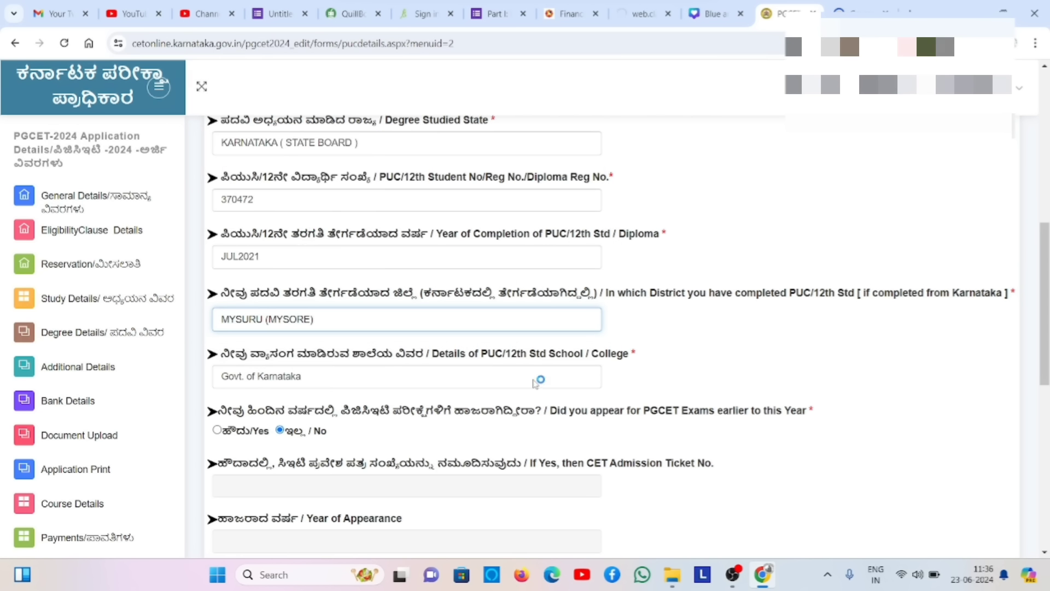
click(832, 391)
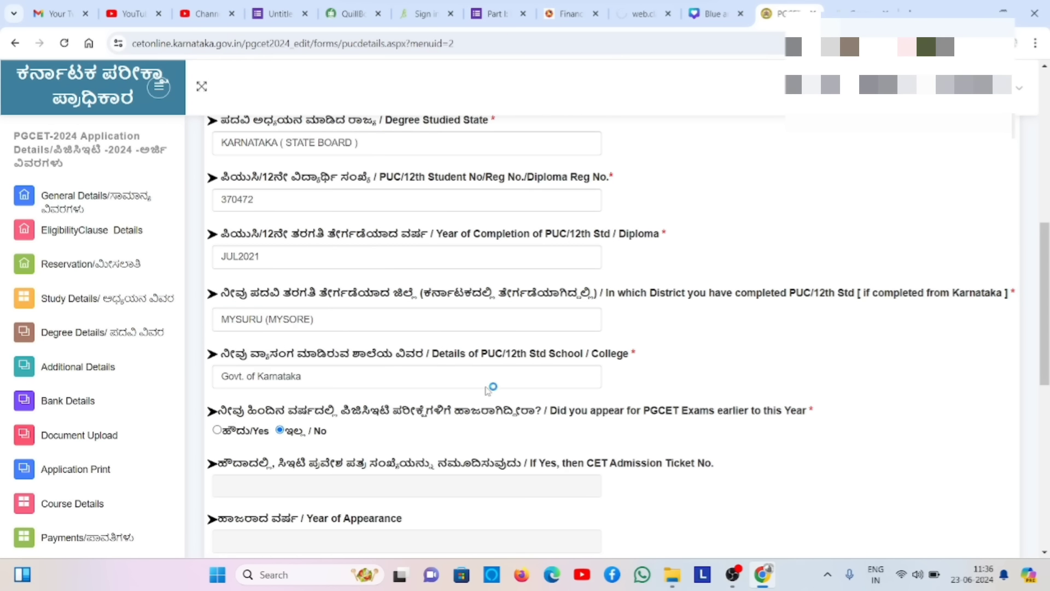
- Keep Govt. of Karnataka as the PUC college type
click(444, 385)
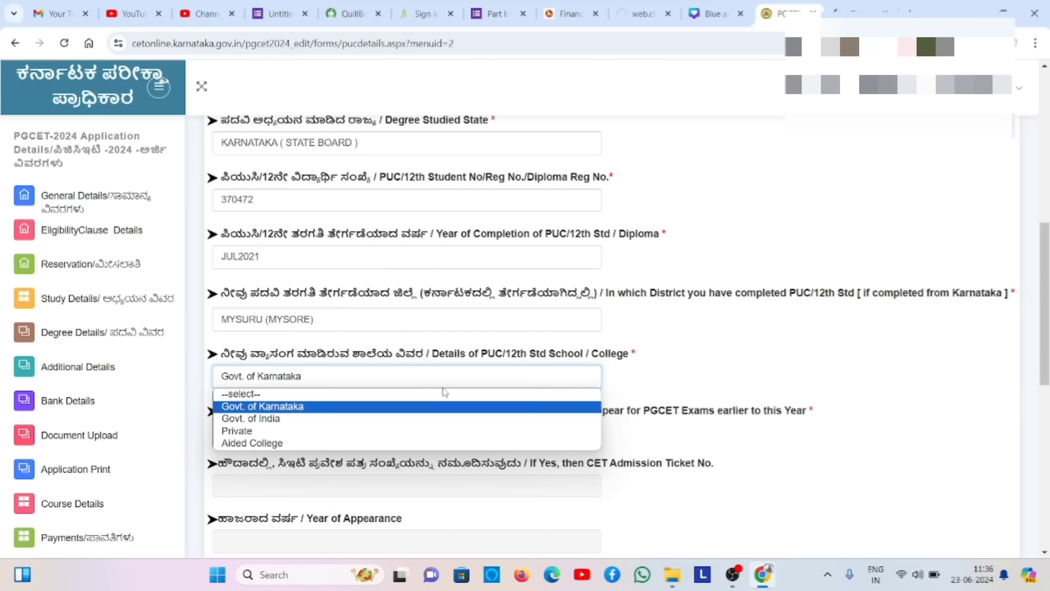
click(414, 407)
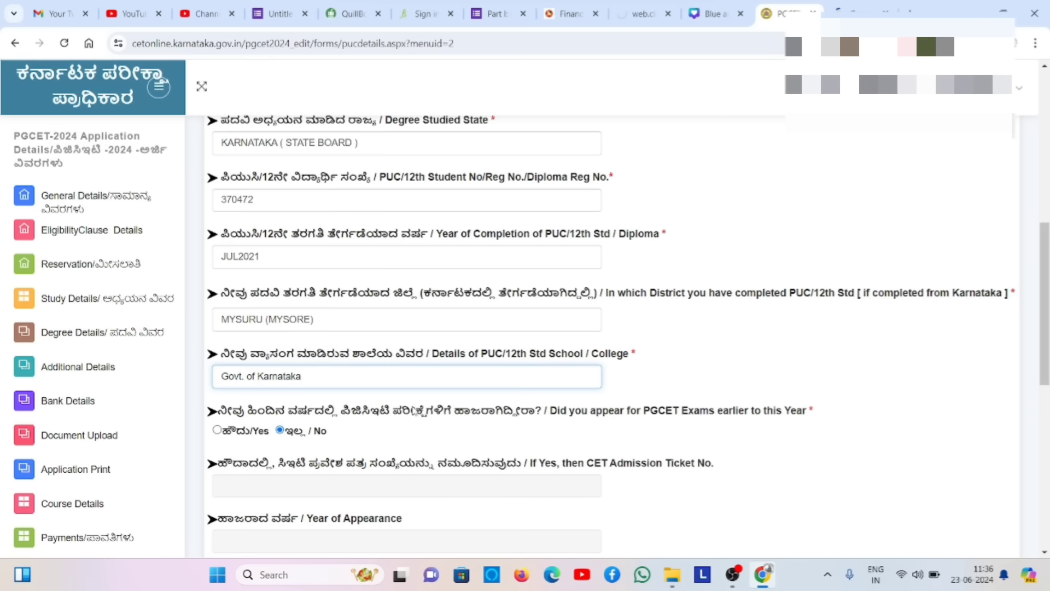
click(689, 344)
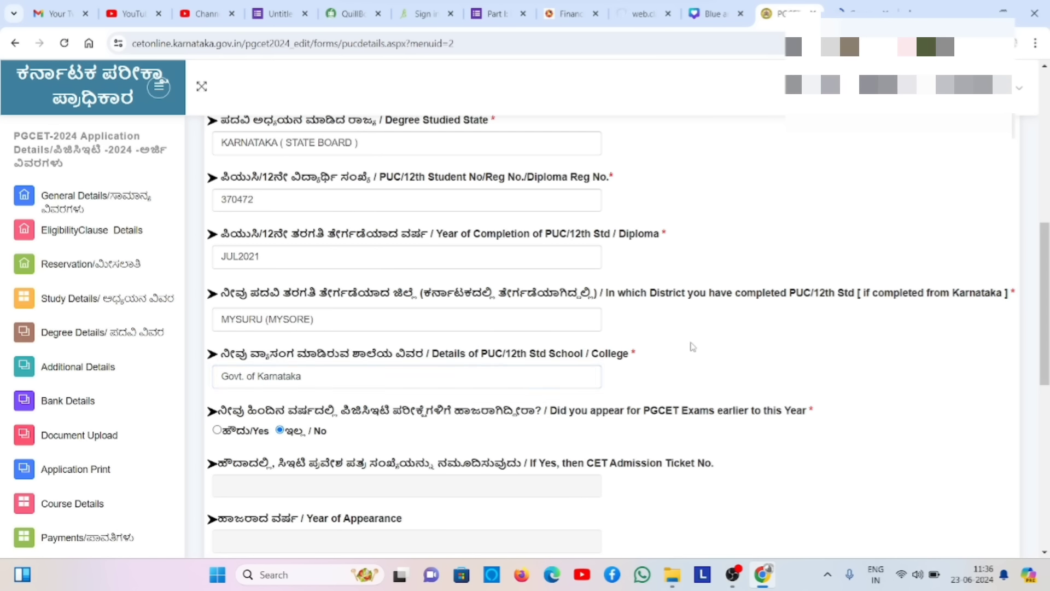
- Save the eligibility clause details and continue to the Reservation Claims page
scroll(692, 346, down, 5)
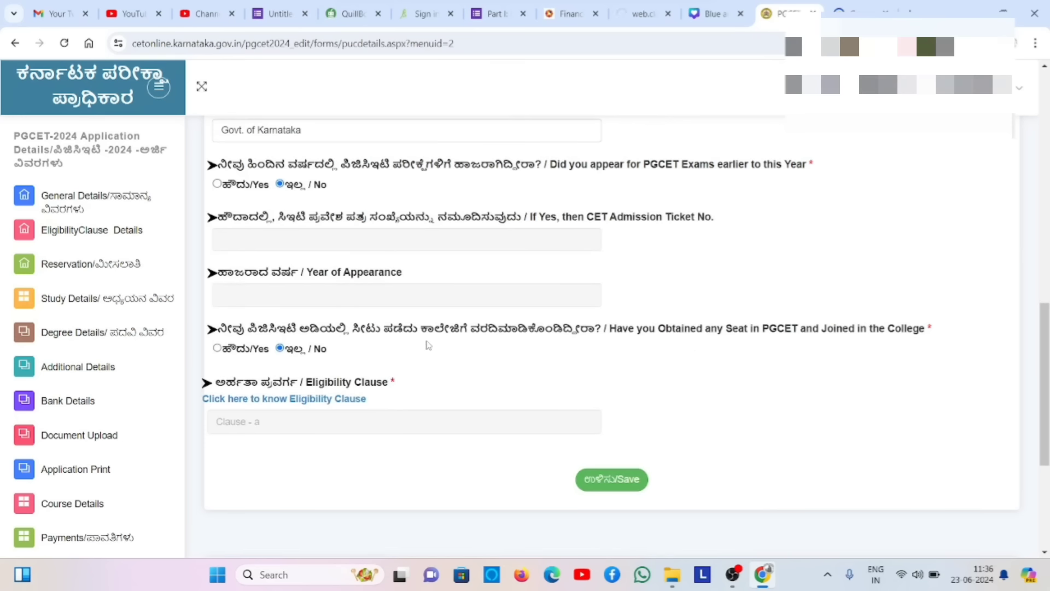
click(613, 486)
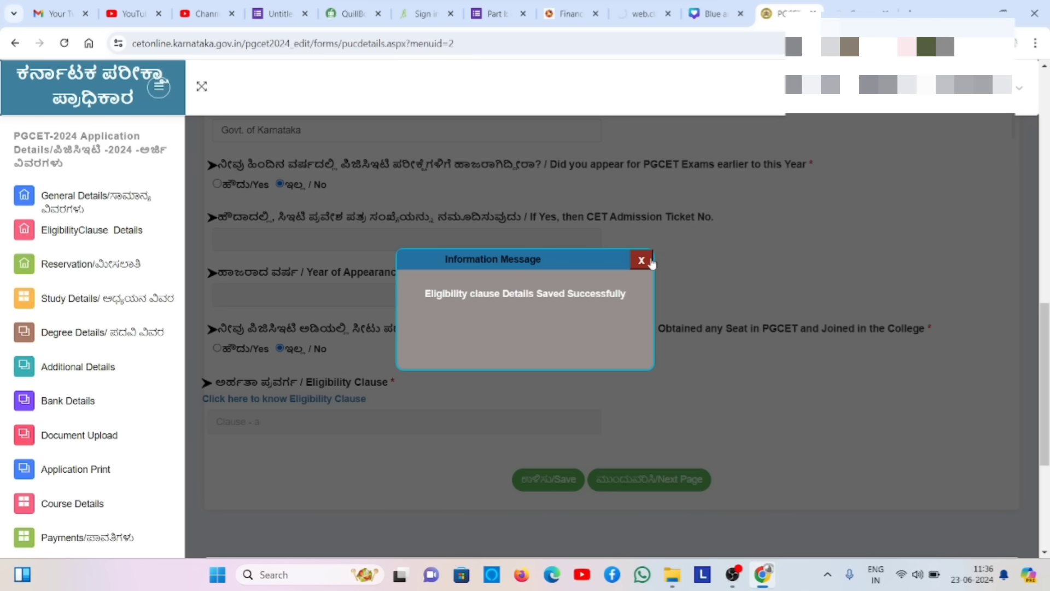
click(650, 261)
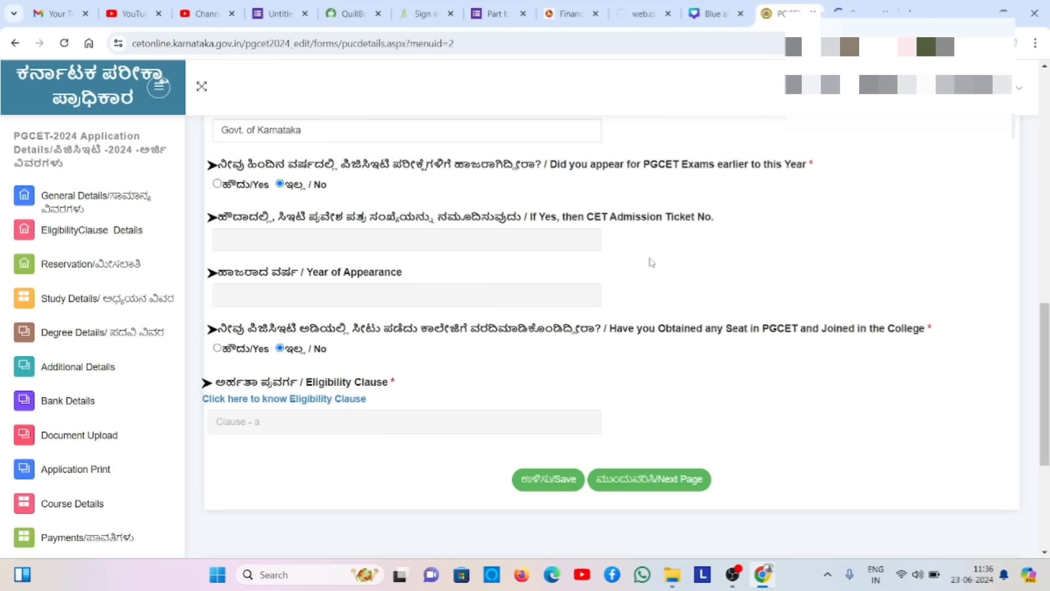
click(649, 484)
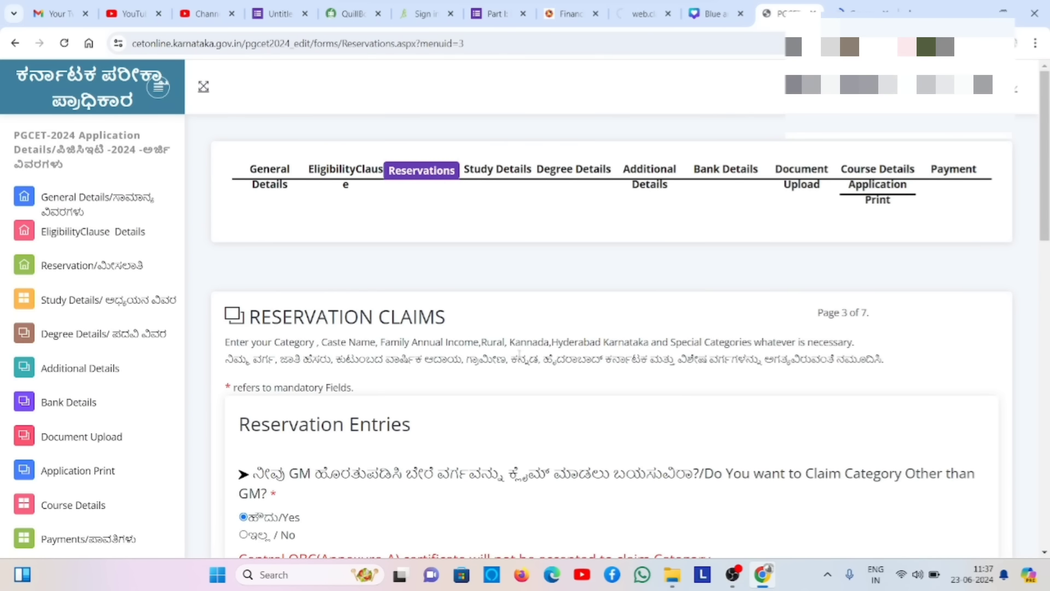
- Save the reservation claims with No for special categories, then continue to Study Details (page 4)
scroll(569, 258, down, 4)
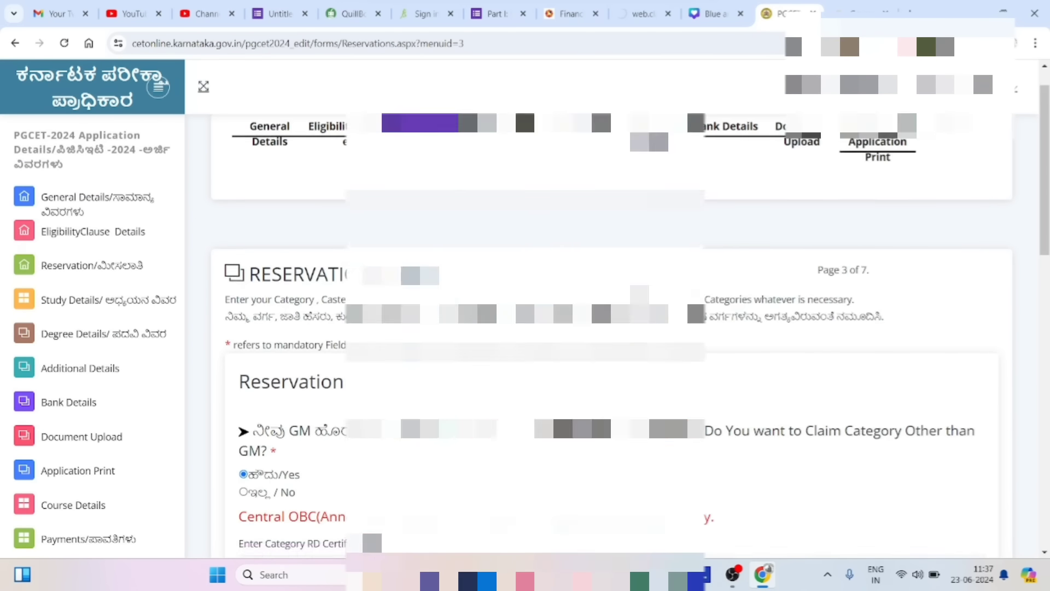
scroll(569, 328, down, 3)
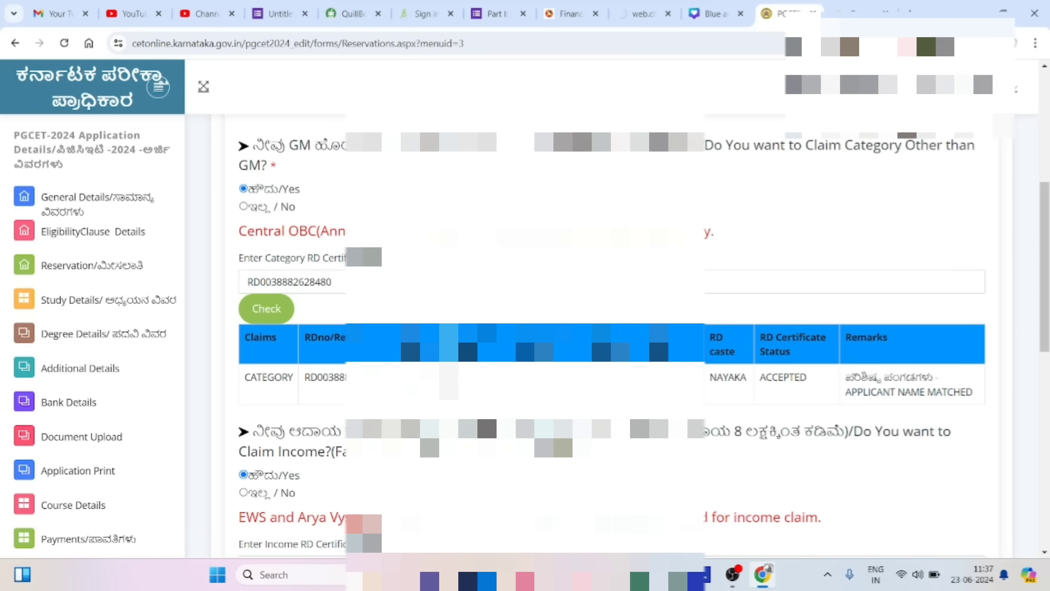
scroll(569, 328, down, 3)
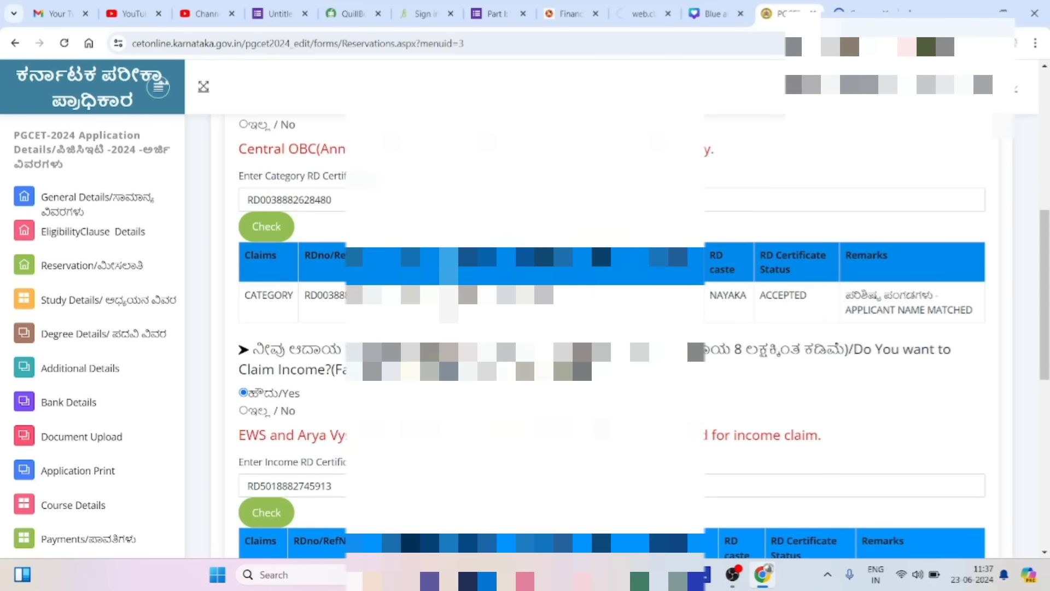
scroll(544, 251, down, 7)
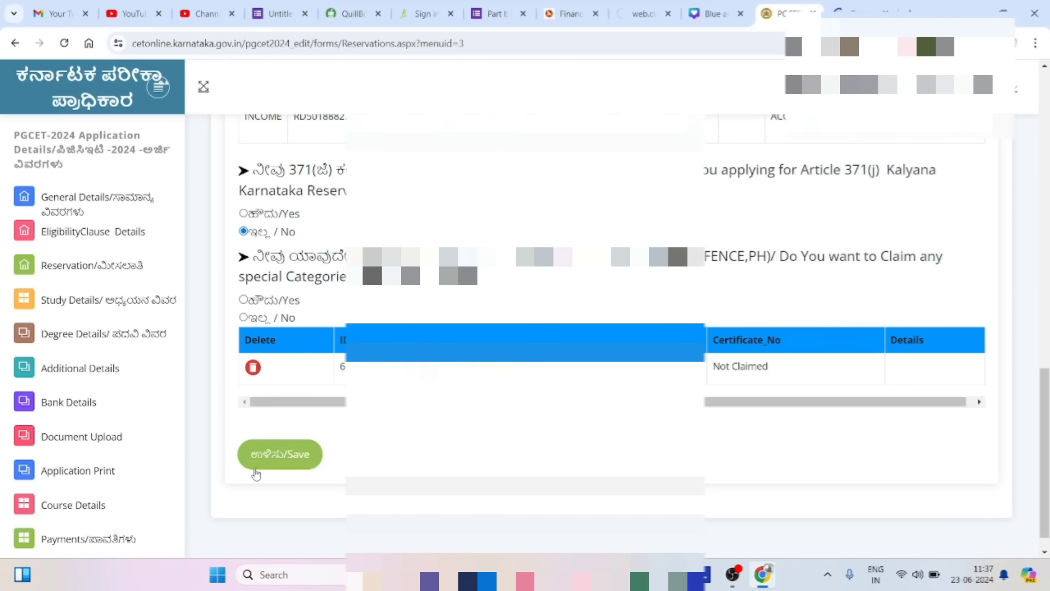
click(289, 453)
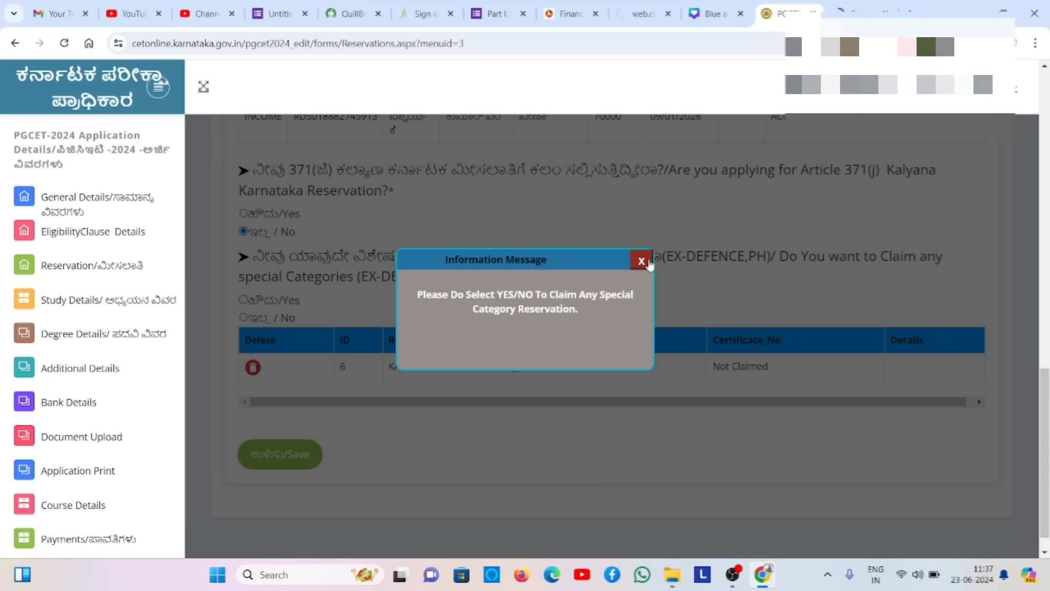
click(642, 261)
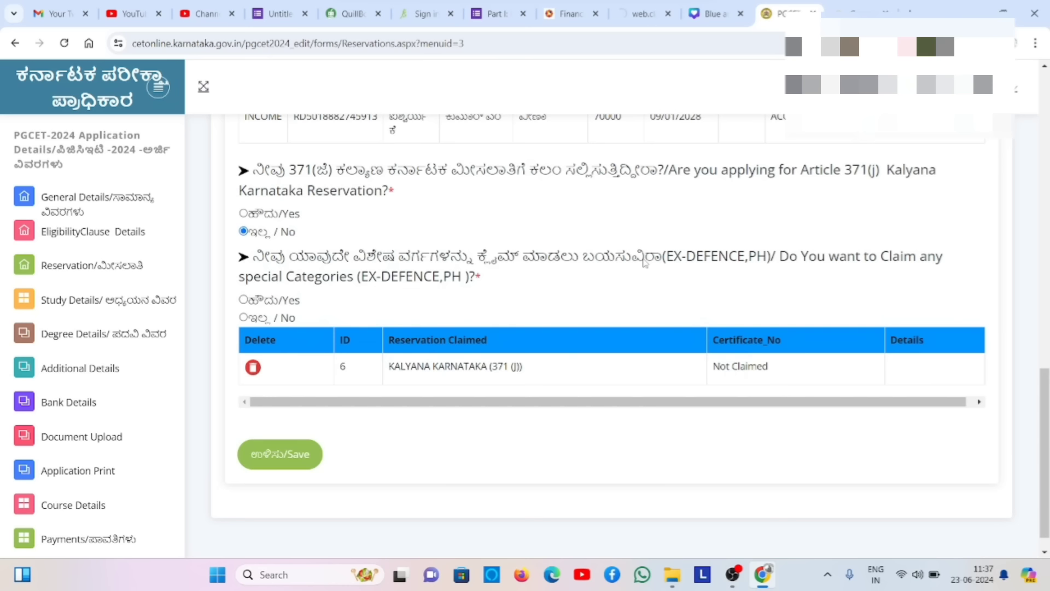
click(242, 318)
click(298, 462)
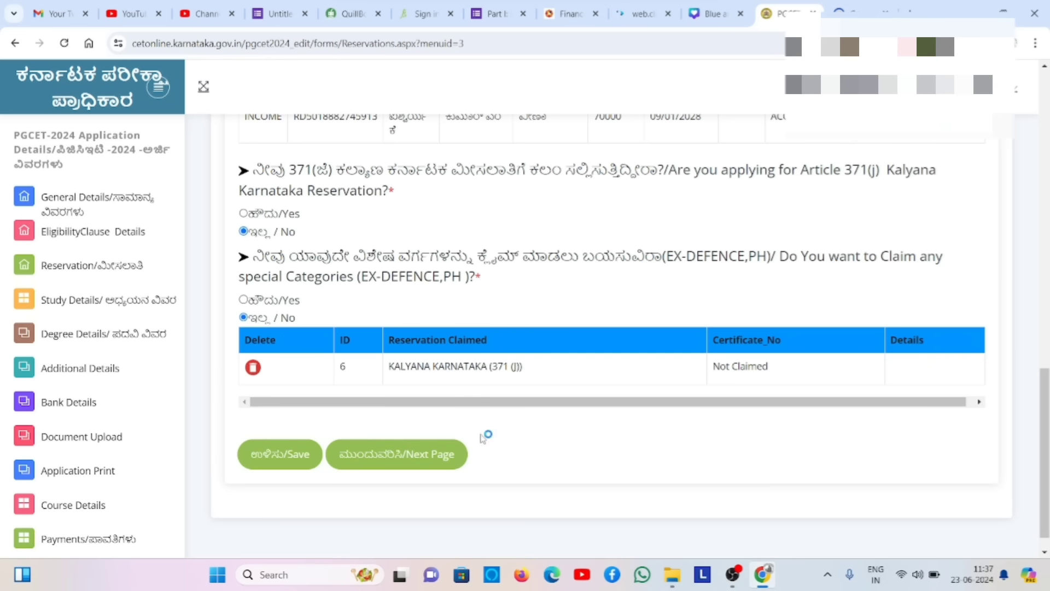
click(438, 467)
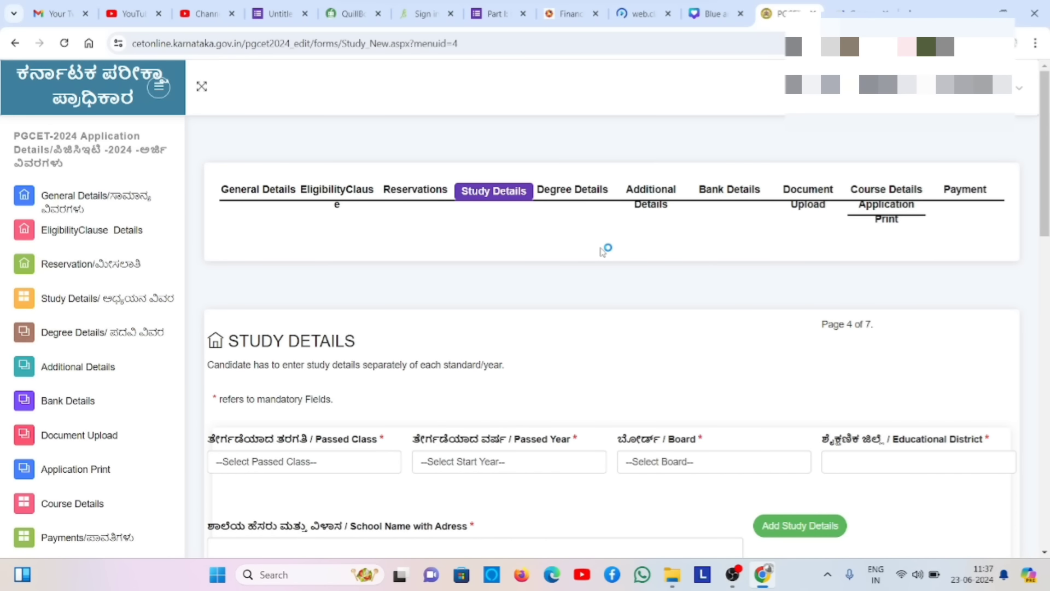
- Scroll through the Study Details table to review the 12 recorded years, 2009 to 2021
scroll(544, 144, down, 3)
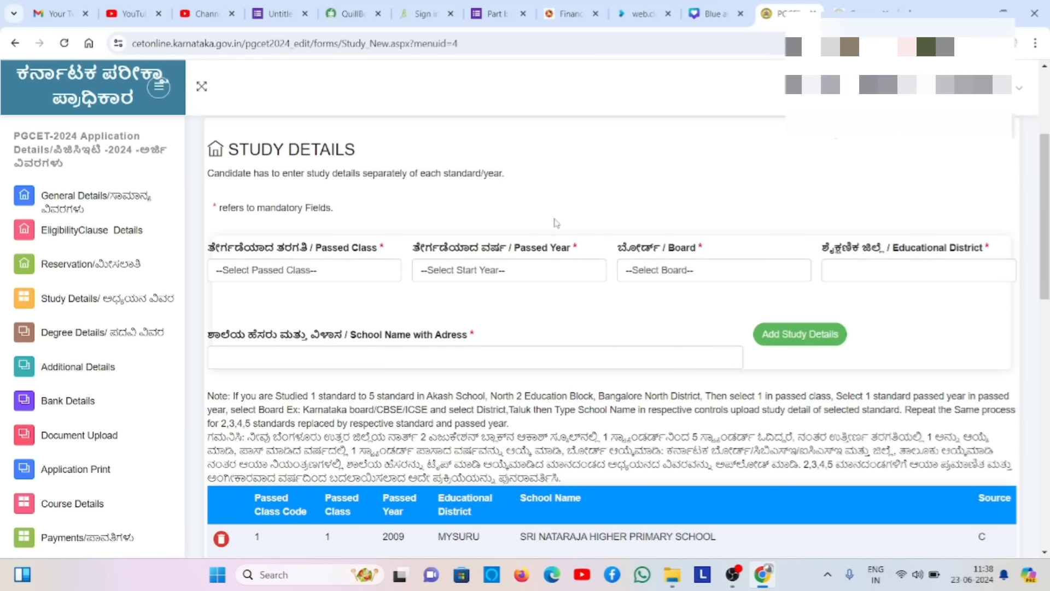
scroll(557, 223, down, 10)
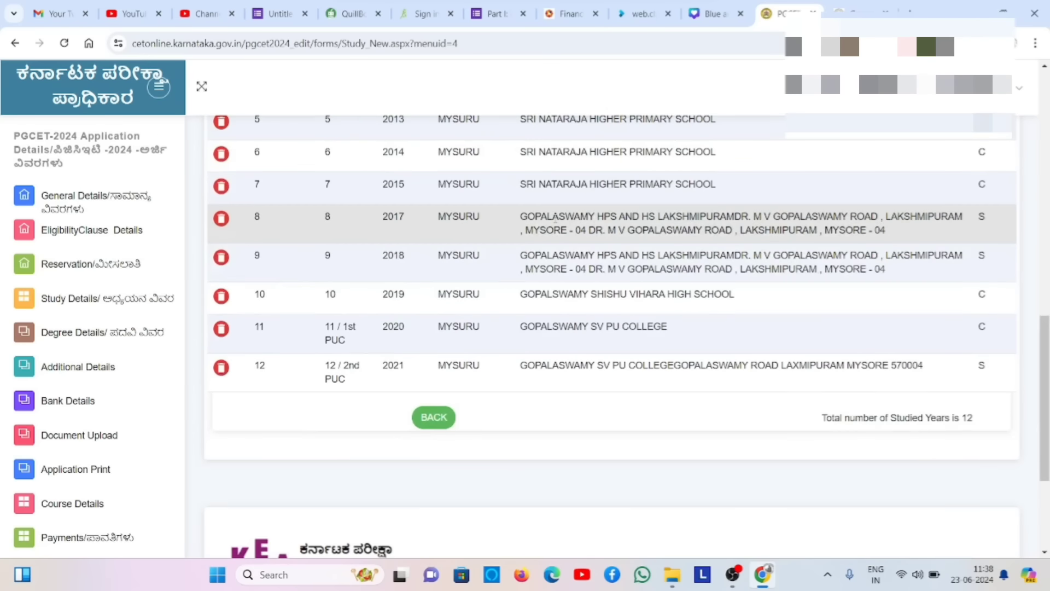
scroll(556, 220, up, 10)
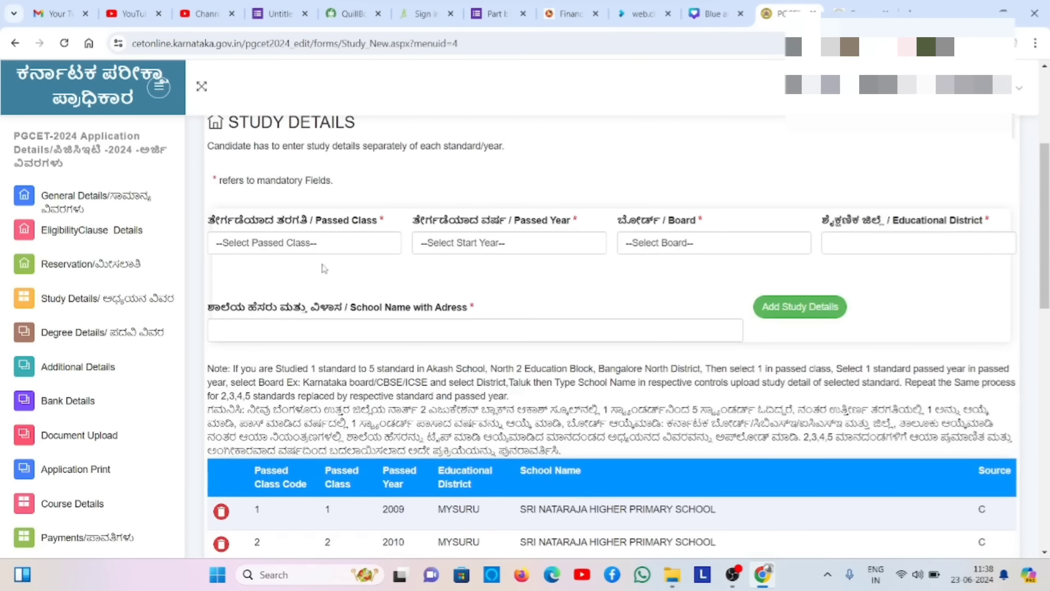
- Choose 1st Year Degree as the passed class with 2022 as the passed year
click(349, 241)
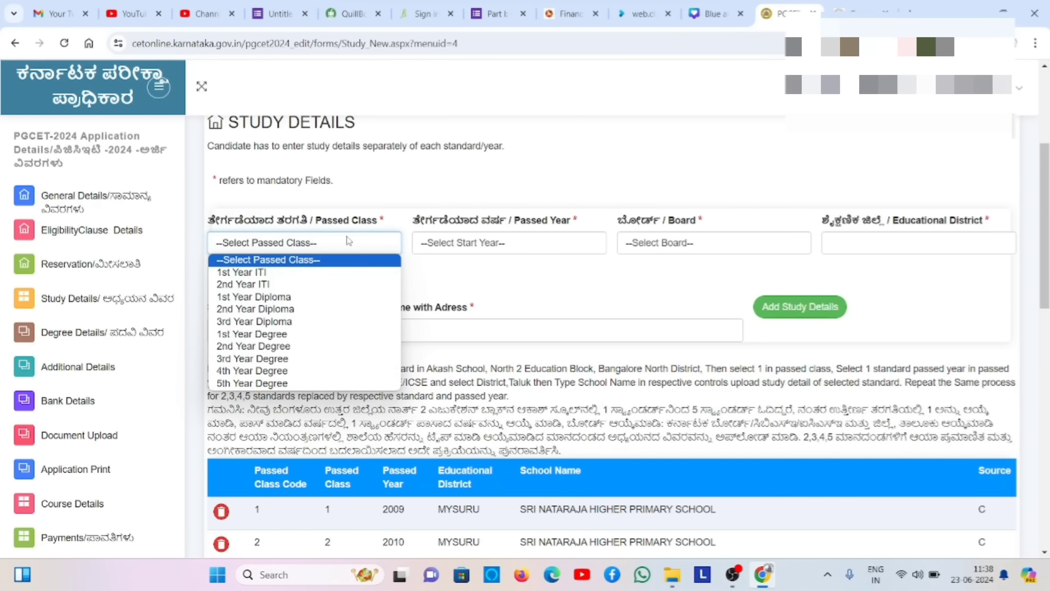
click(296, 336)
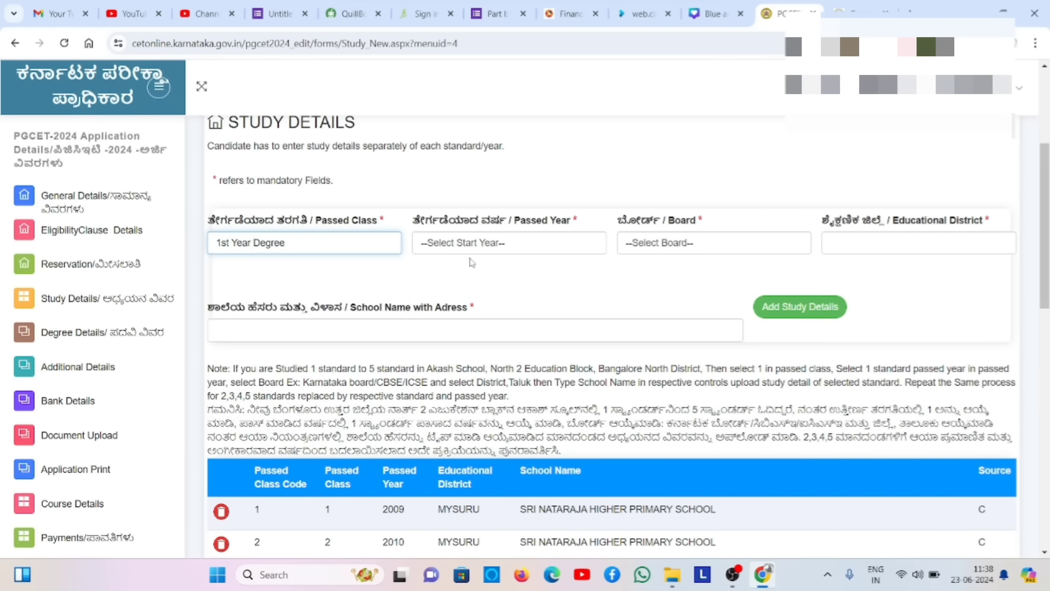
click(553, 249)
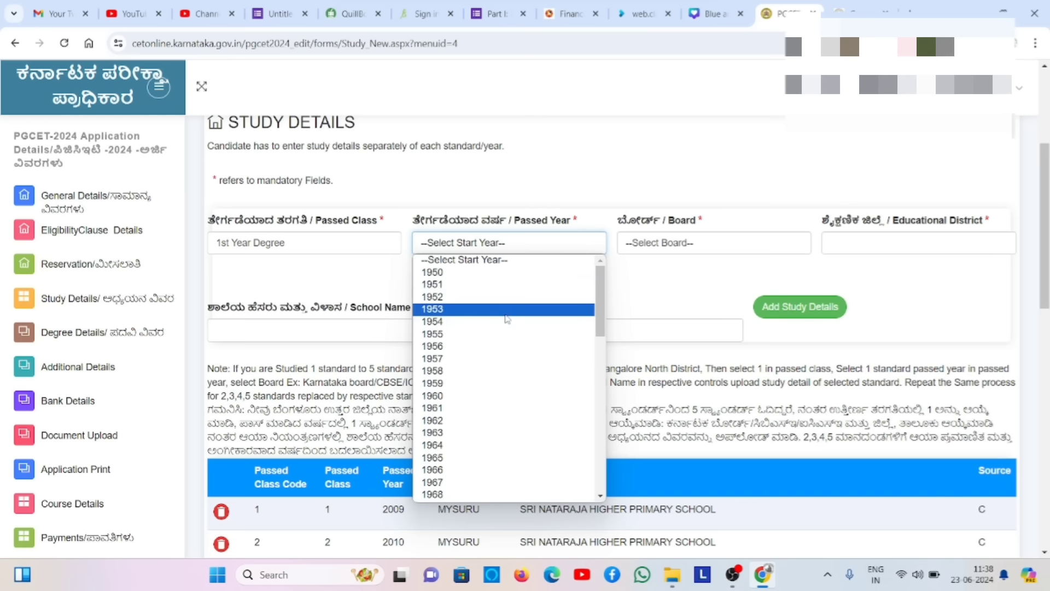
key(Down)
key(Down)
key(Down)
key(Down)
key(Down)
key(Down)
key(Down)
key(Down)
key(Down)
key(Down)
key(Down)
key(Down)
key(Down)
key(Down)
key(Down)
key(Down)
key(Down)
key(Down)
key(Down)
key(Down)
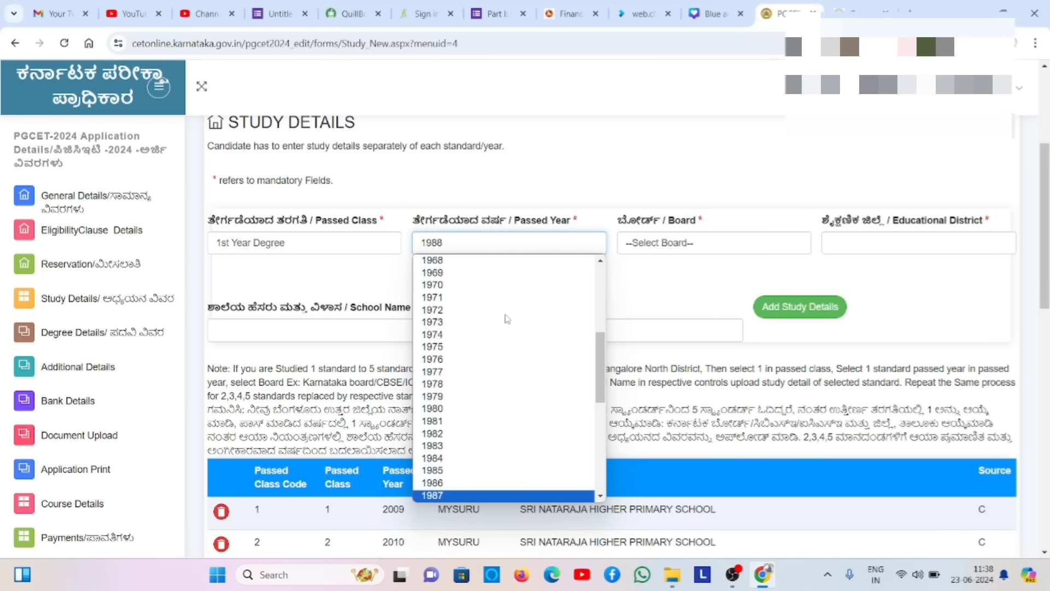
key(Down)
key(Down)
key(Down)
key(Down)
key(Down)
key(Down)
key(Down)
key(Down)
key(Down)
key(Down)
key(Down)
key(Down)
key(Down)
key(Down)
key(Down)
key(Down)
key(Down)
key(Down)
key(Down)
key(Down)
key(Up)
key(Up)
key(Up)
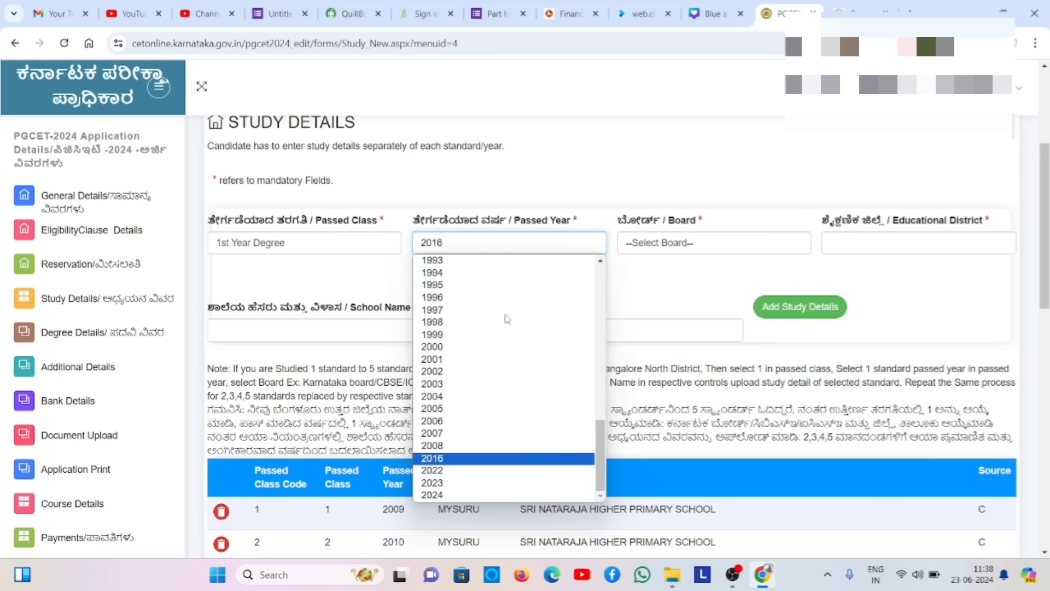
key(Up)
key(Up)
key(Up)
key(Up)
key(Up)
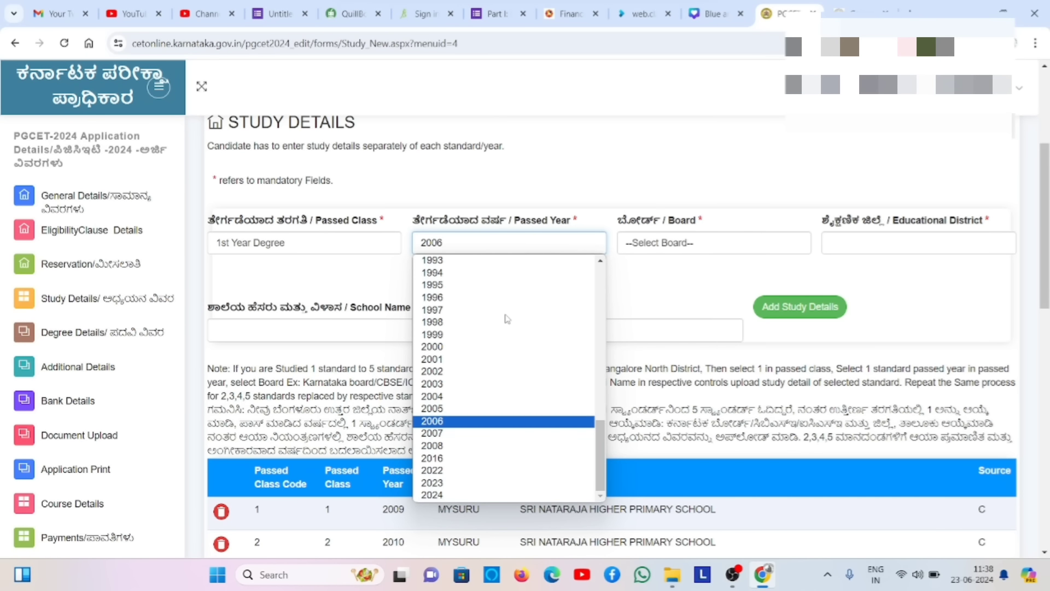
key(Down)
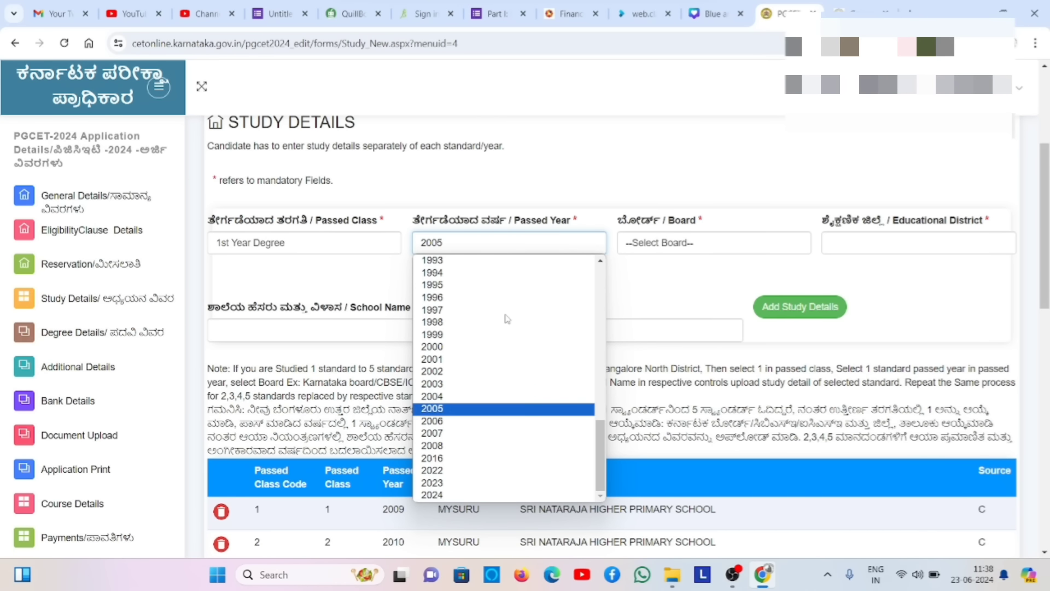
key(End)
key(Up)
key(Up)
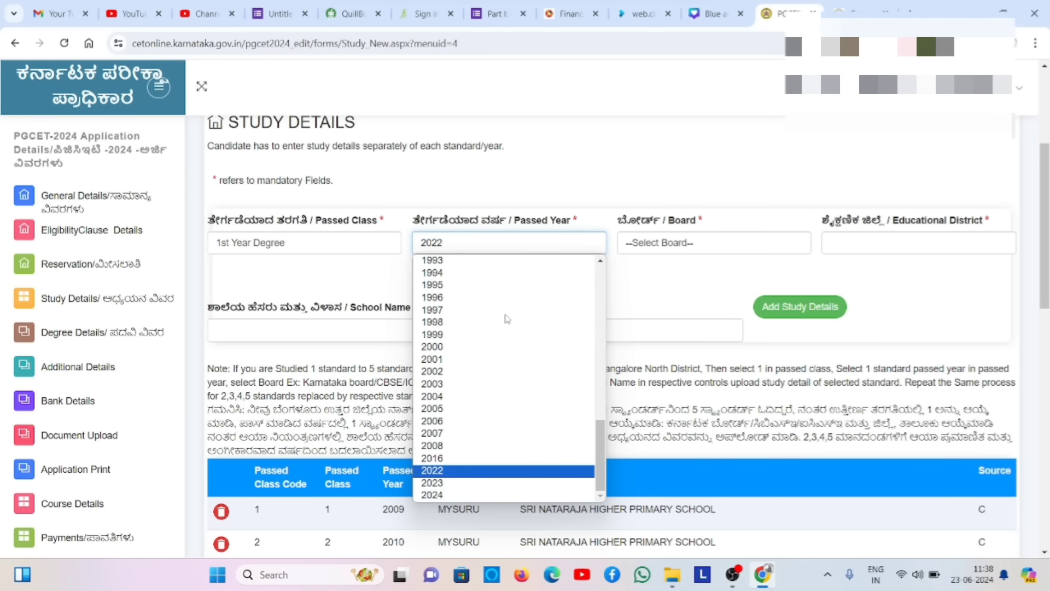
key(Return)
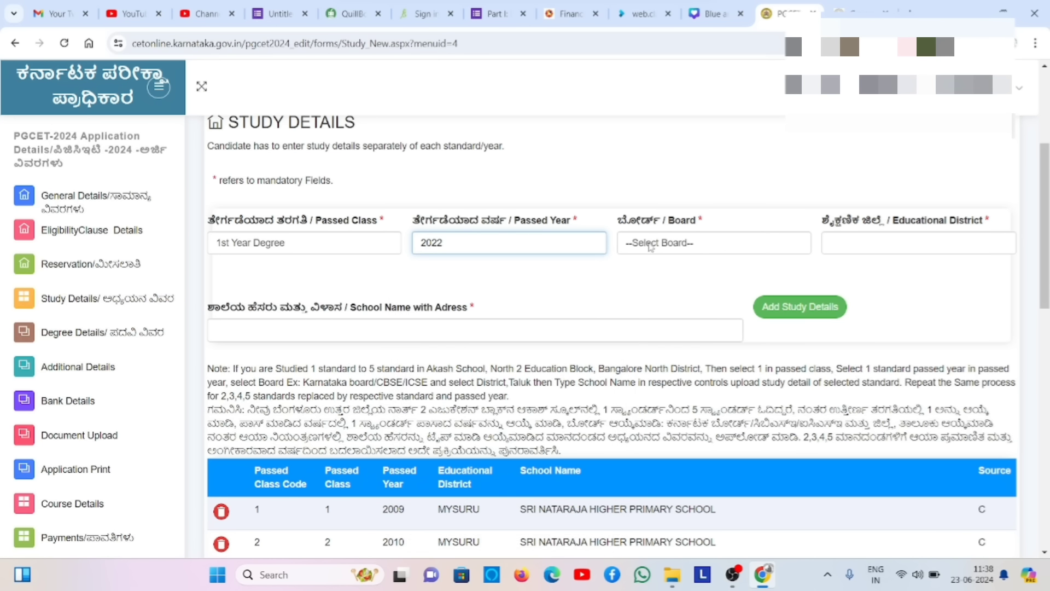
- Set the board to KARNATAKA (STATE BOARD) and the educational district to MYSURU
click(680, 242)
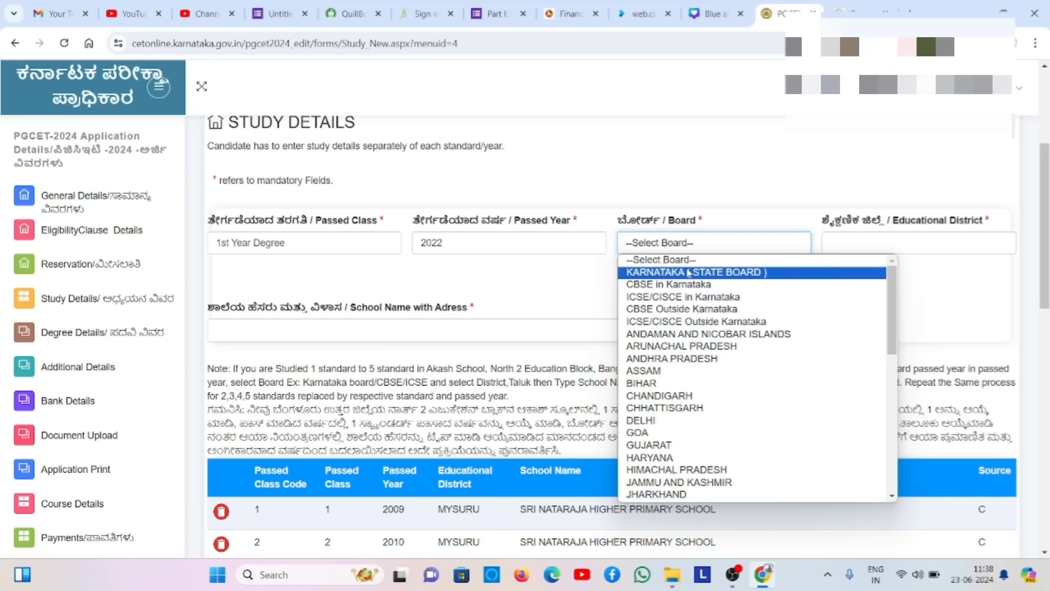
scroll(895, 432, down, 8)
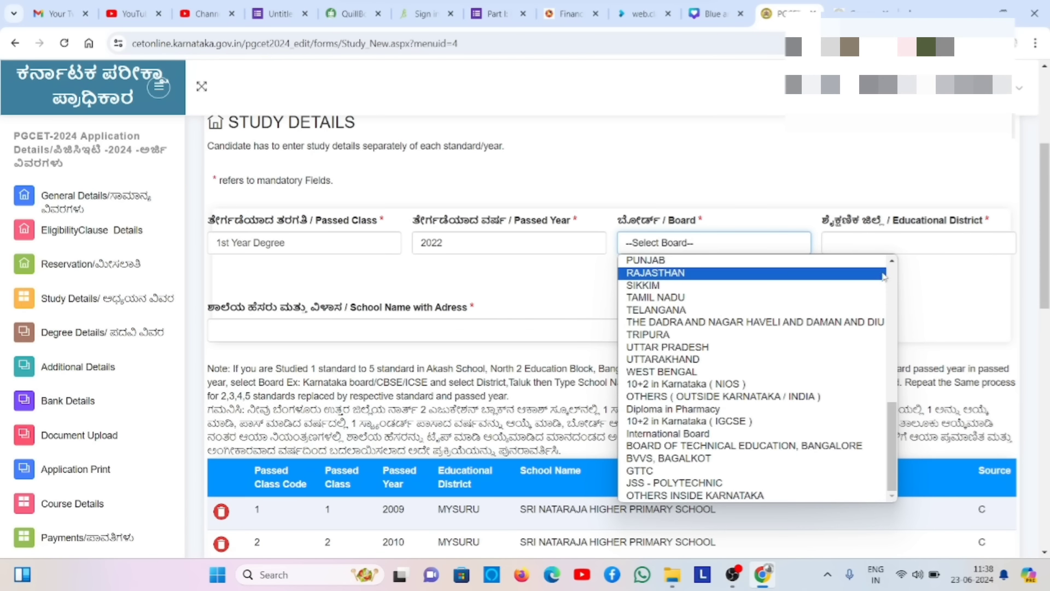
scroll(892, 286, up, 8)
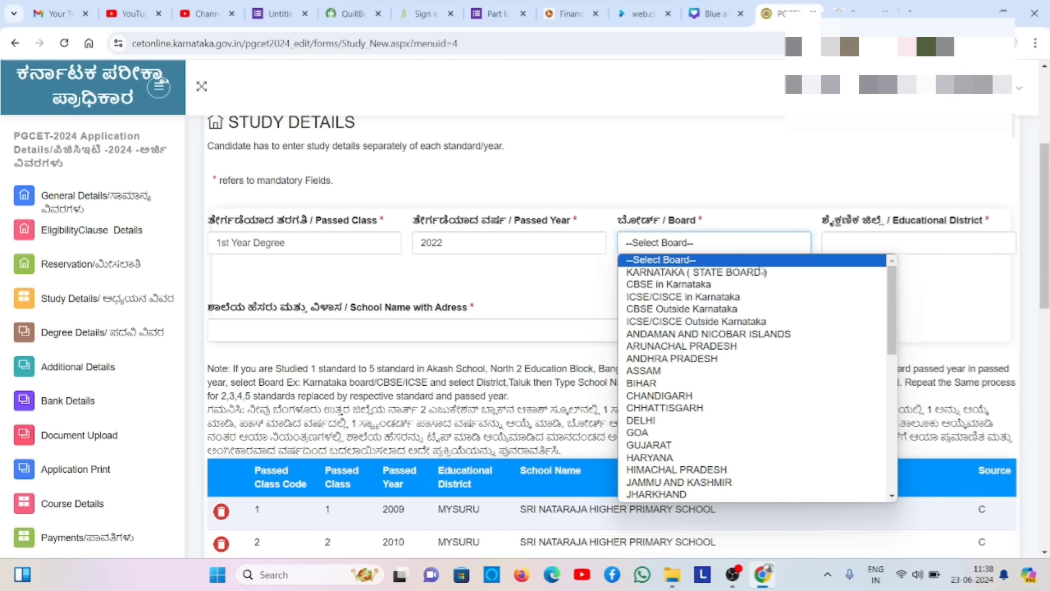
click(763, 273)
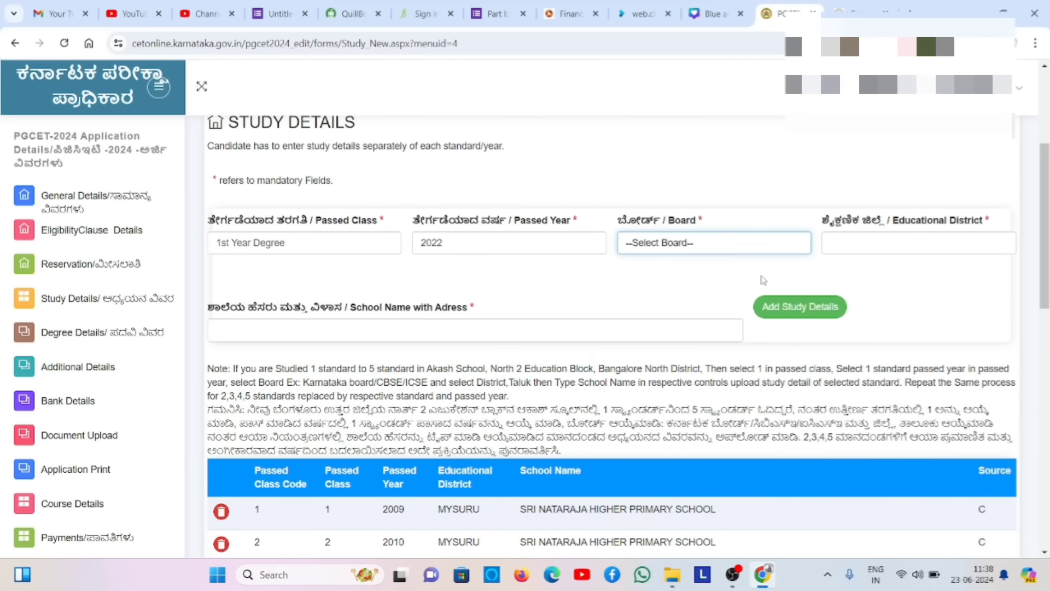
click(867, 244)
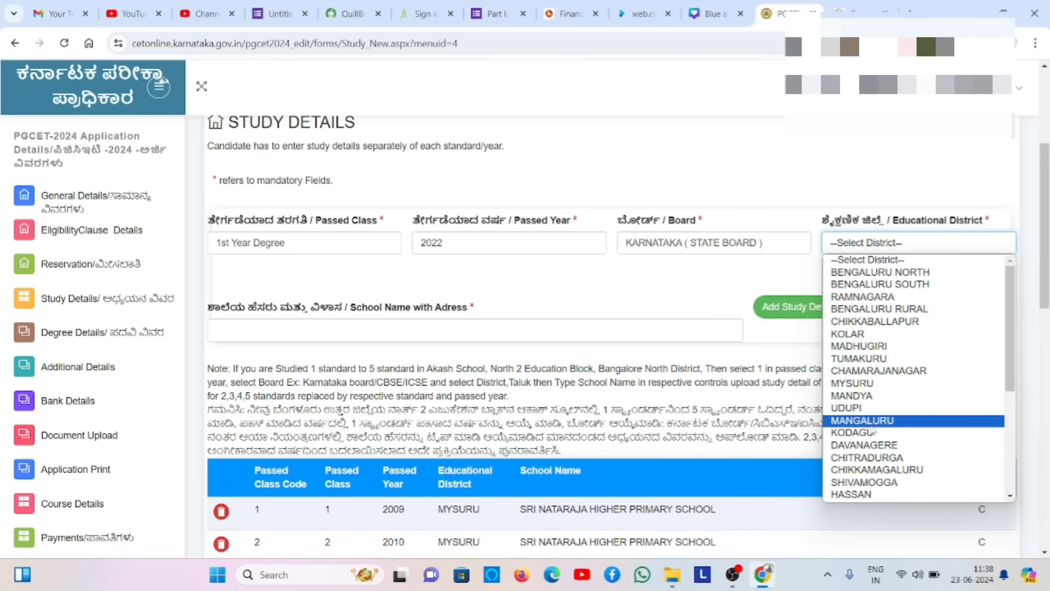
key(Down)
key(Down)
key(Down)
key(Down)
key(Down)
key(Down)
key(Down)
key(Down)
key(Down)
key(Down)
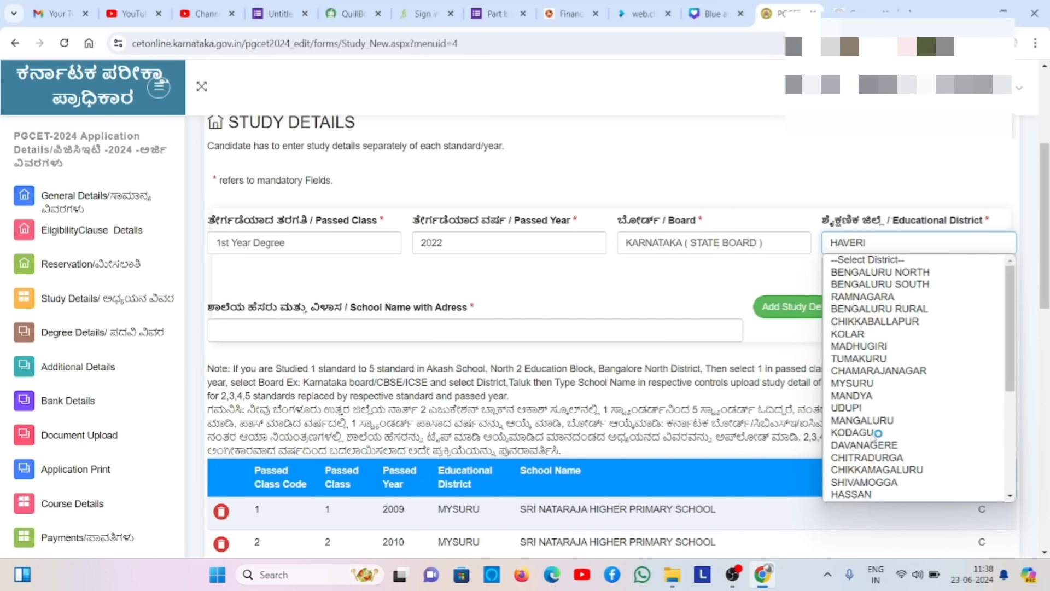
key(Down)
key(Down)
key(Down)
key(Down)
key(Down)
key(Down)
key(Down)
key(Down)
key(Down)
key(Down)
key(Down)
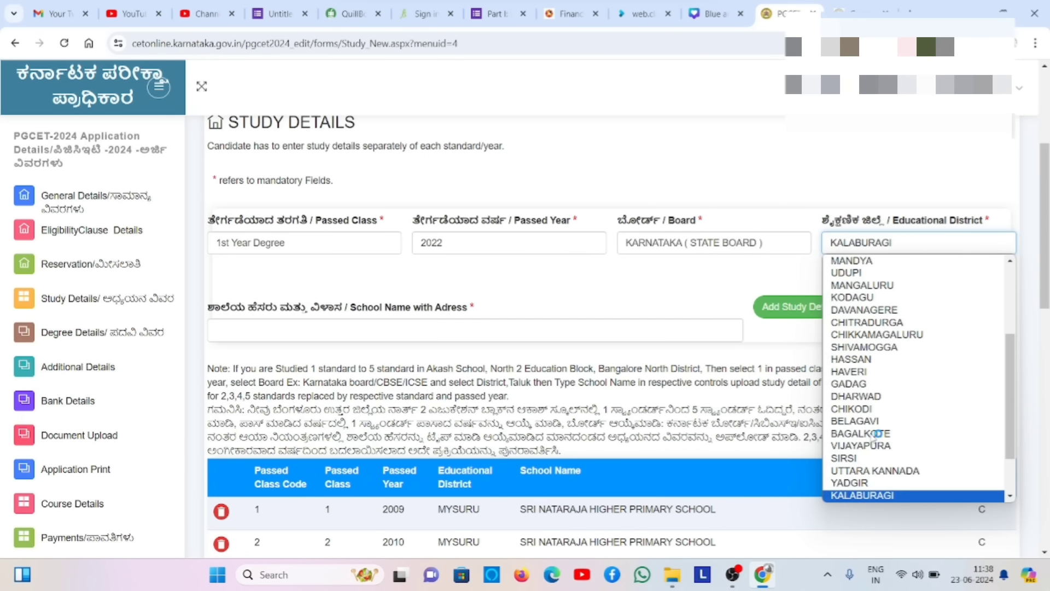
key(Up)
key(y)
key(m)
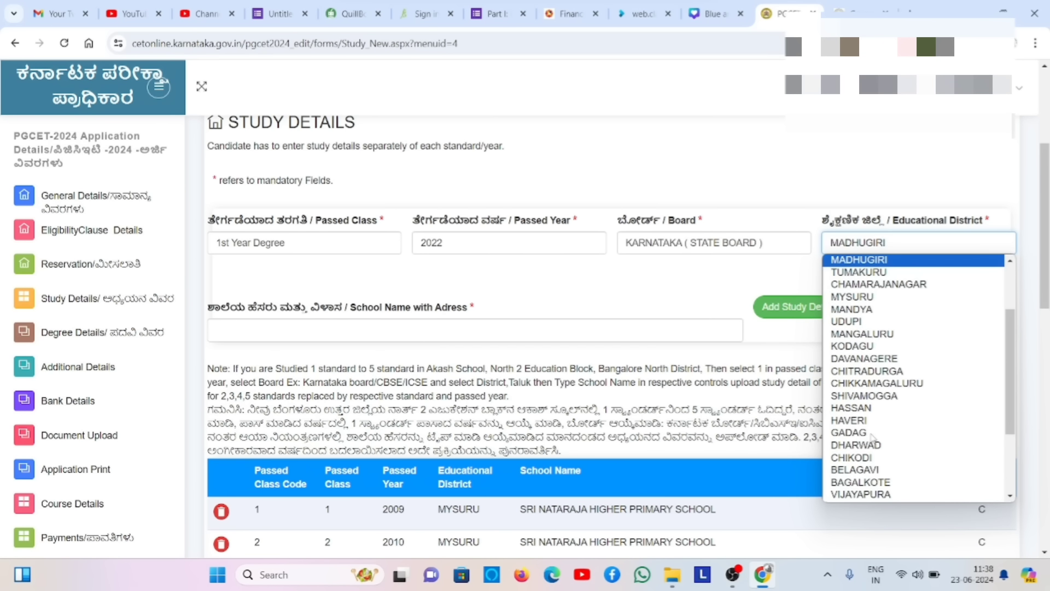
key(Down)
key(Down)
key(Down)
key(Down)
key(Down)
key(Down)
key(Down)
key(Down)
key(Down)
key(Down)
key(Down)
key(Down)
key(Down)
key(Down)
key(Down)
key(Down)
key(Down)
key(Down)
key(Down)
key(Down)
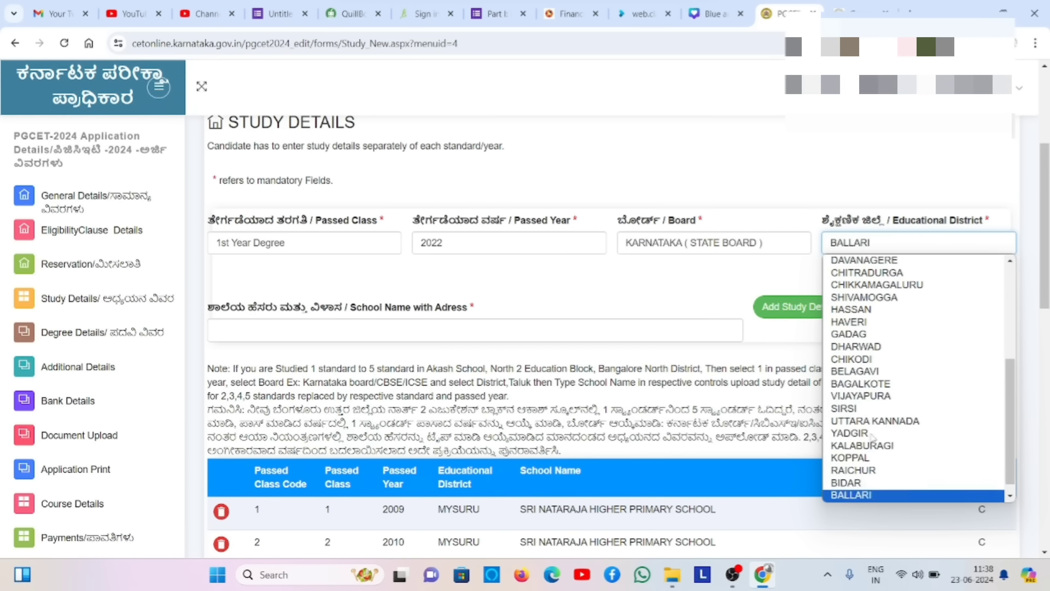
key(Down)
key(Up)
key(Up)
key(Up)
key(Up)
key(Up)
key(Up)
key(Up)
key(Up)
key(Up)
key(Up)
key(Up)
key(Up)
key(Up)
key(Up)
key(Up)
key(Up)
key(Up)
key(Up)
key(Up)
key(Up)
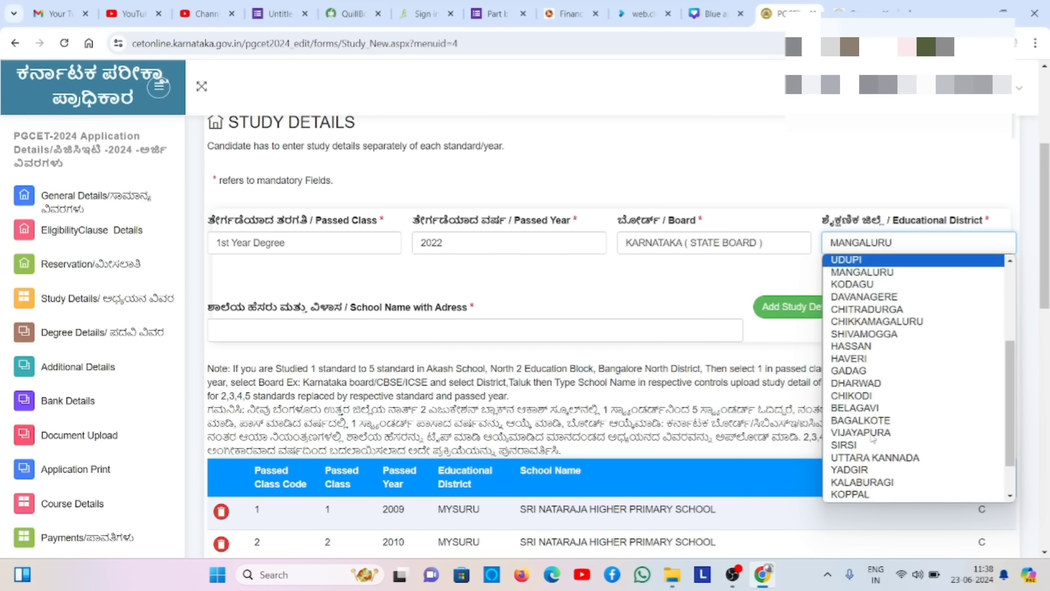
key(Up)
key(Up)
key(Up)
key(Up)
key(Up)
key(Up)
key(Up)
key(Up)
key(Up)
key(Up)
key(Up)
key(Up)
key(Down)
key(Down)
key(Down)
key(Down)
key(Down)
key(Down)
key(Down)
key(Down)
key(Down)
key(Down)
key(Return)
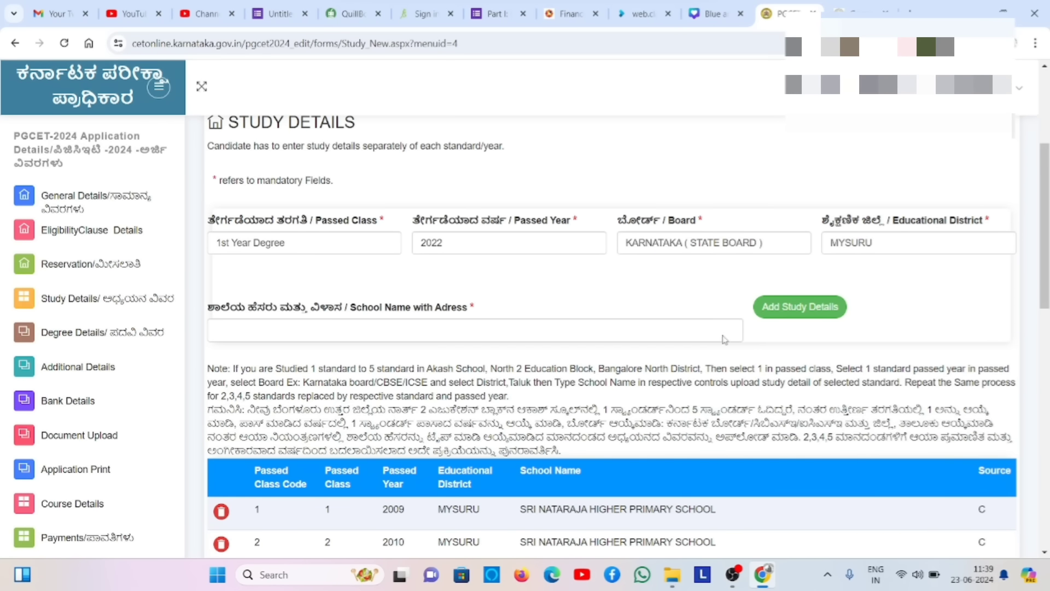
- Enter the school name 'MMK AND SDM MAHILA MAHA VIDYALYA' and add the study record
click(560, 335)
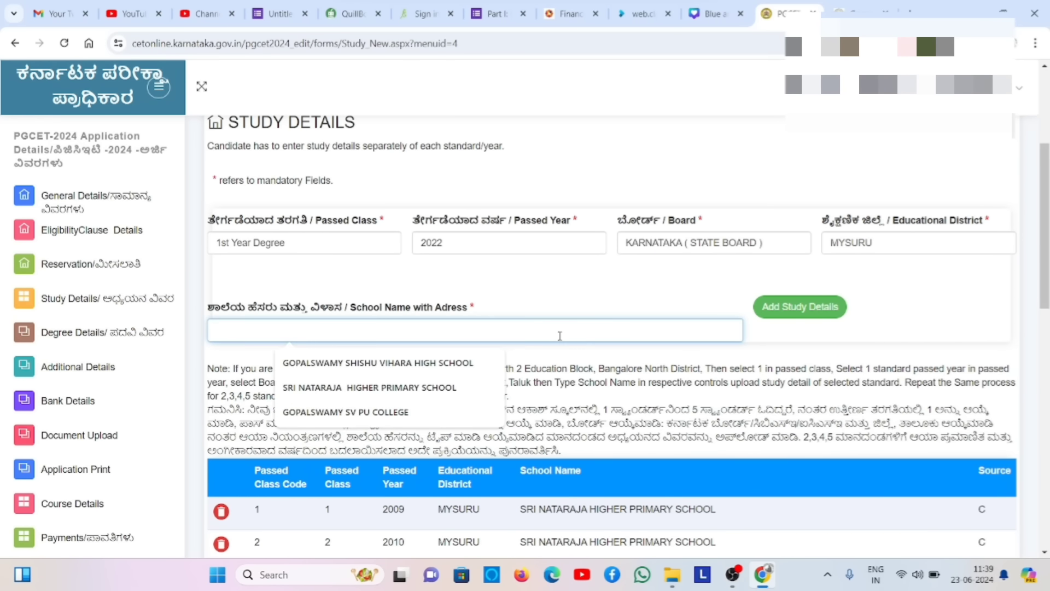
text(MMK AND)
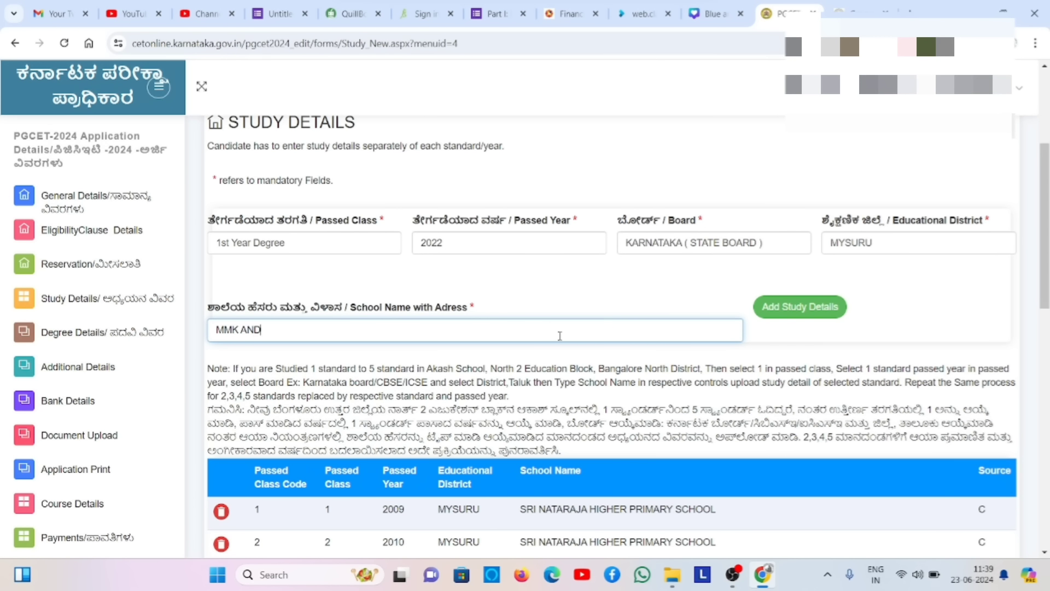
text( SDM MAHILA MAHA VIDYALYA)
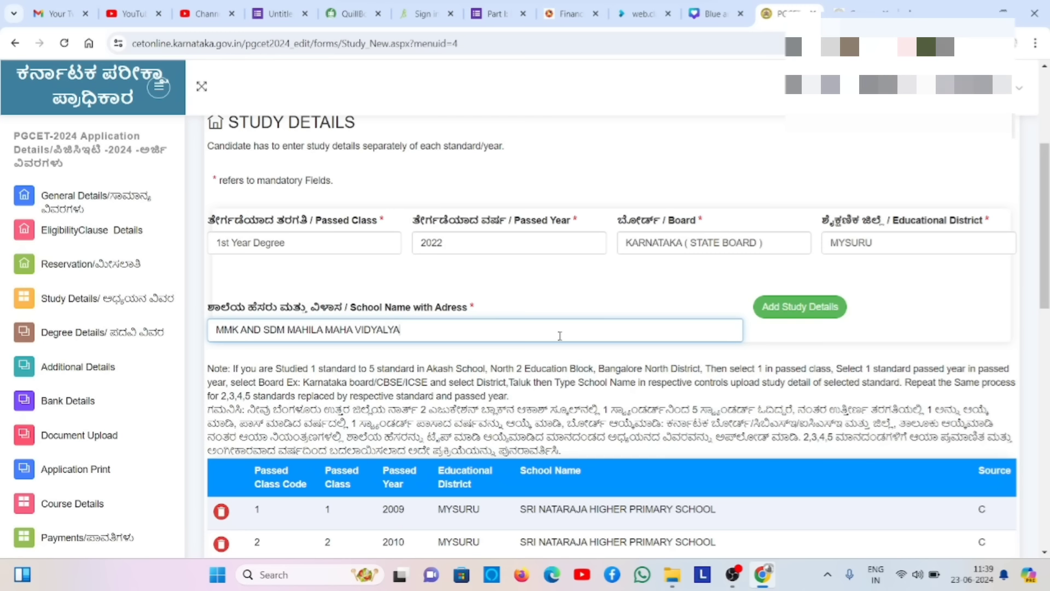
click(779, 317)
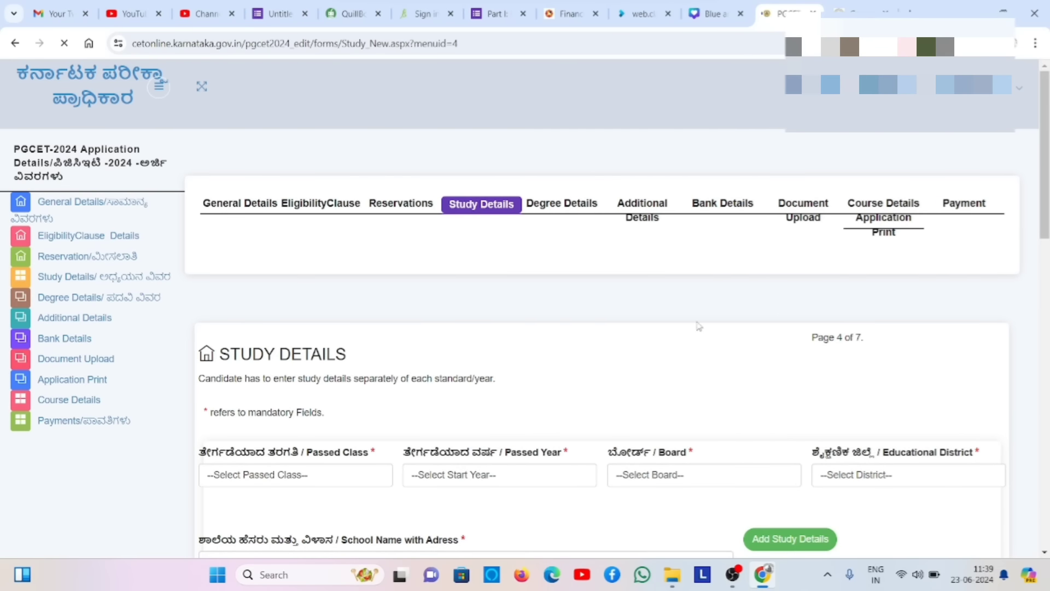
- Choose 2nd Year Degree as the passed class with 2023 as the passed year
scroll(582, 343, down, 5)
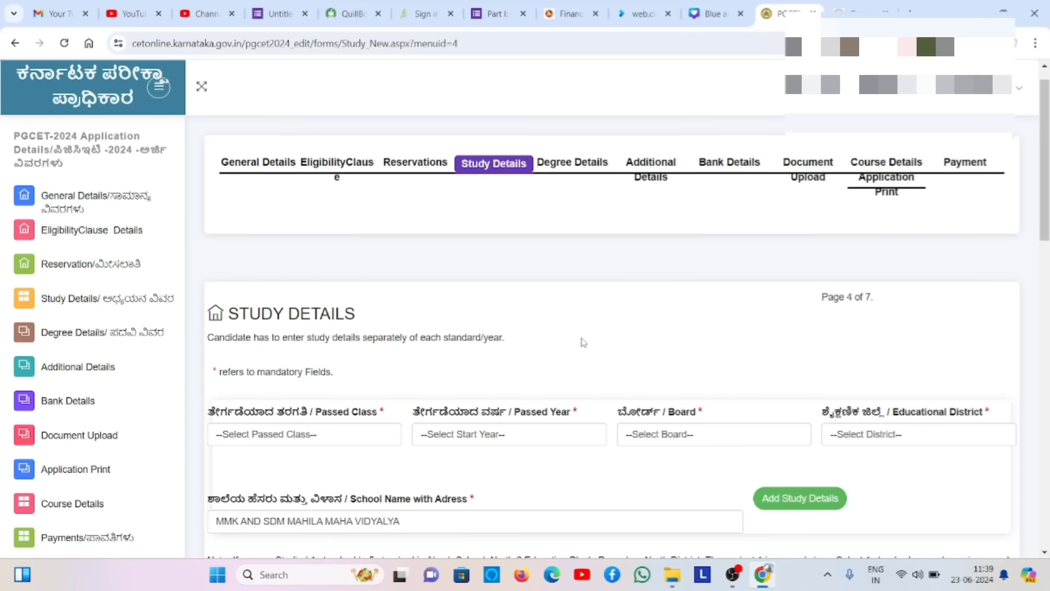
click(379, 194)
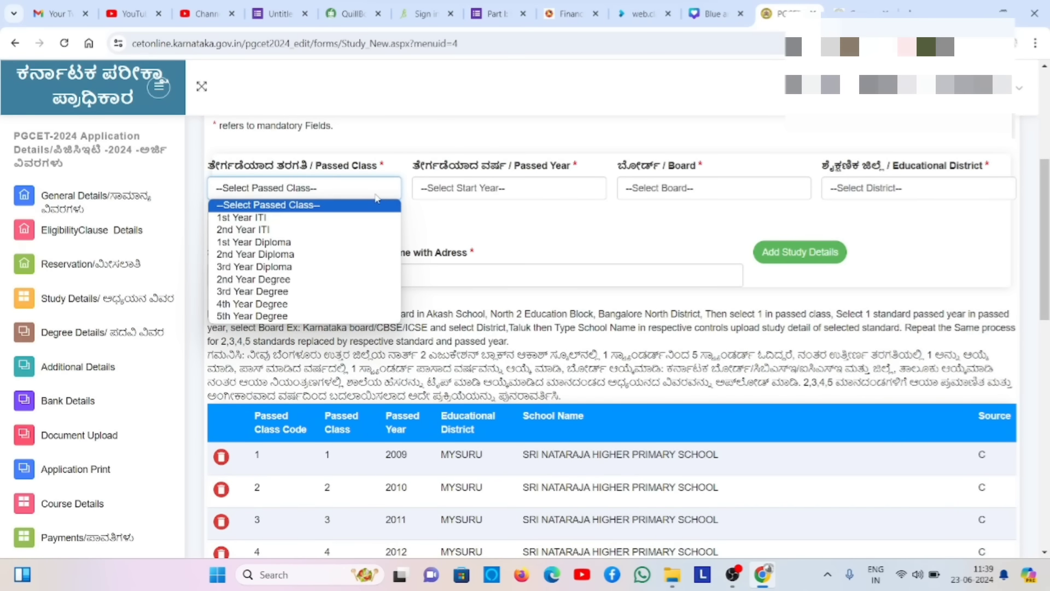
click(356, 282)
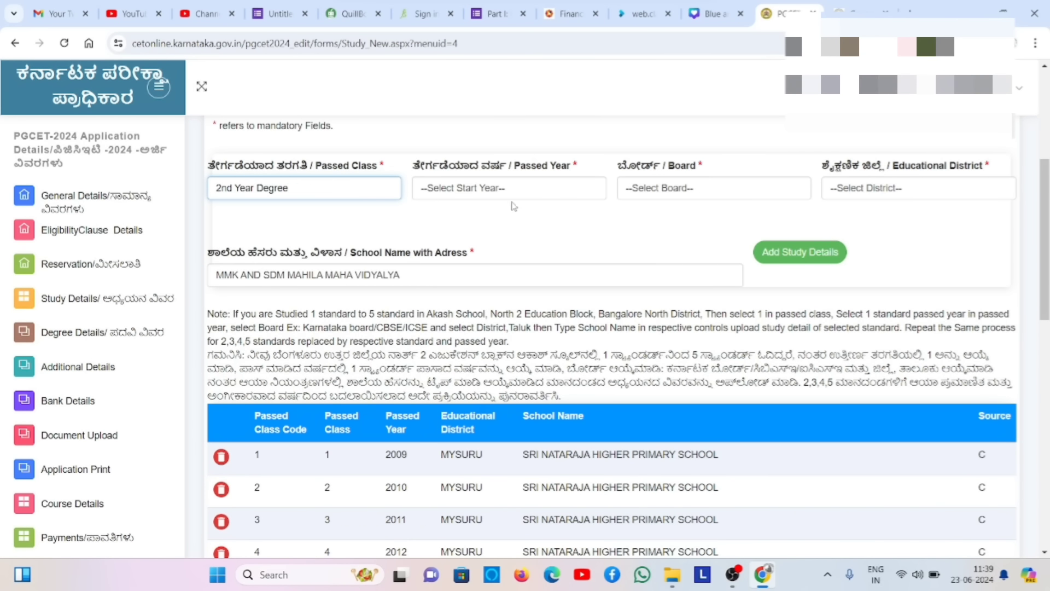
click(534, 196)
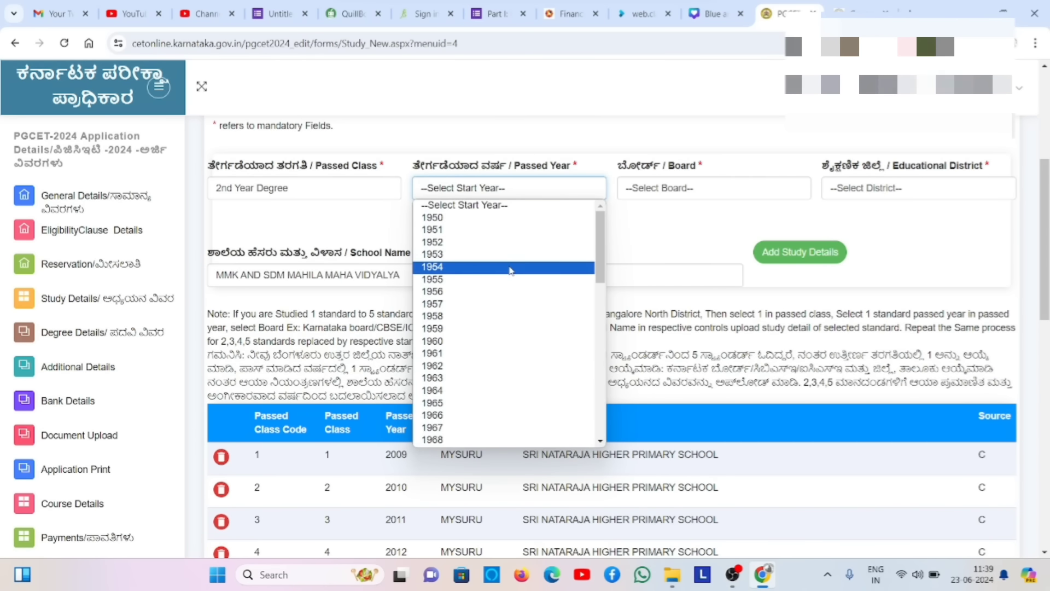
key(2)
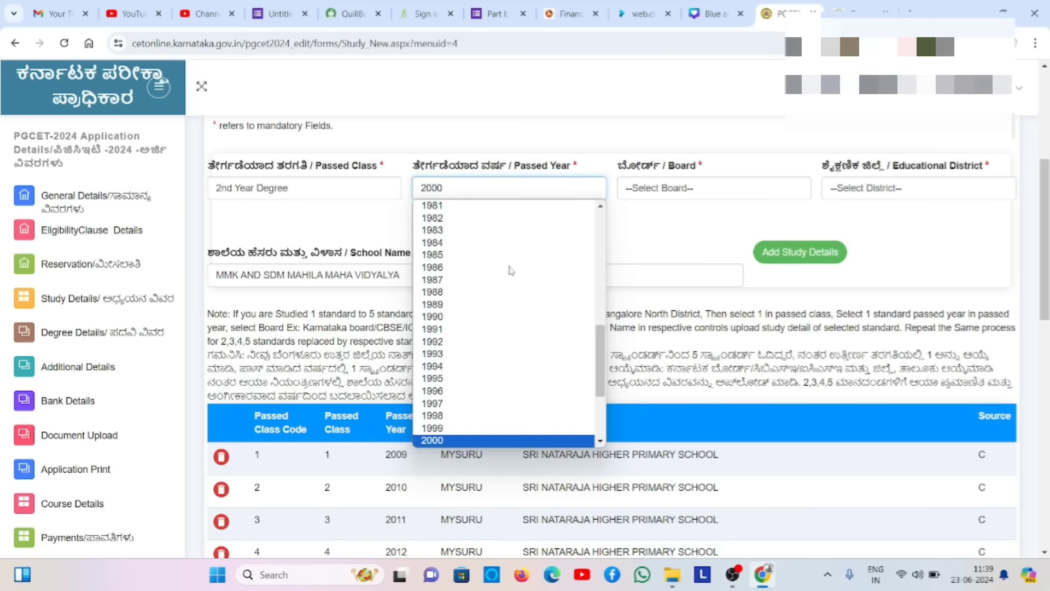
text(2023)
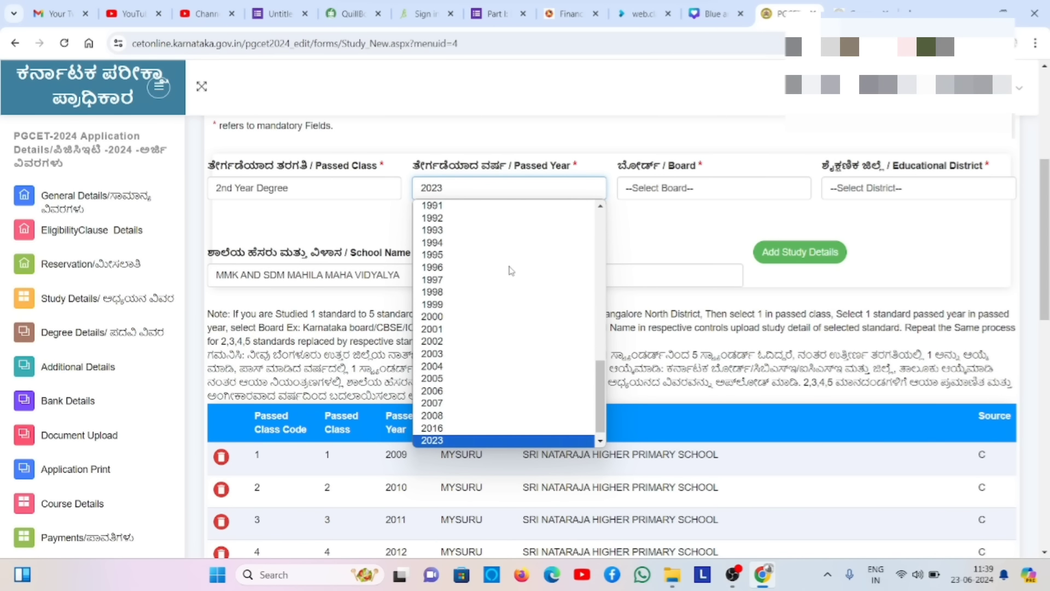
click(473, 440)
- Set board KARNATAKA (STATE BOARD) and district MYSURU, then add the 2nd Year Degree record
click(743, 188)
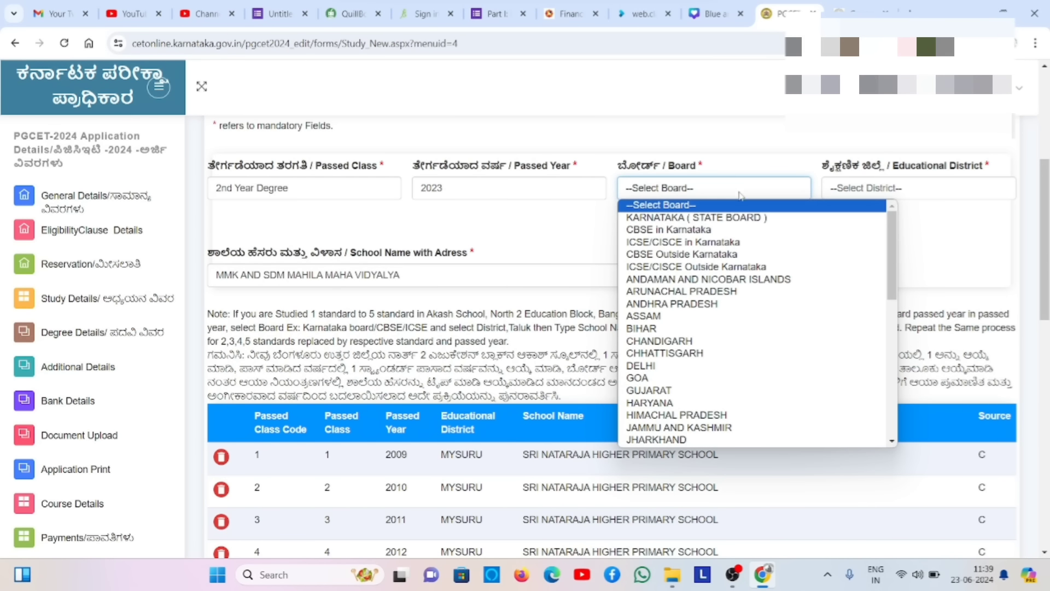
click(743, 218)
click(855, 188)
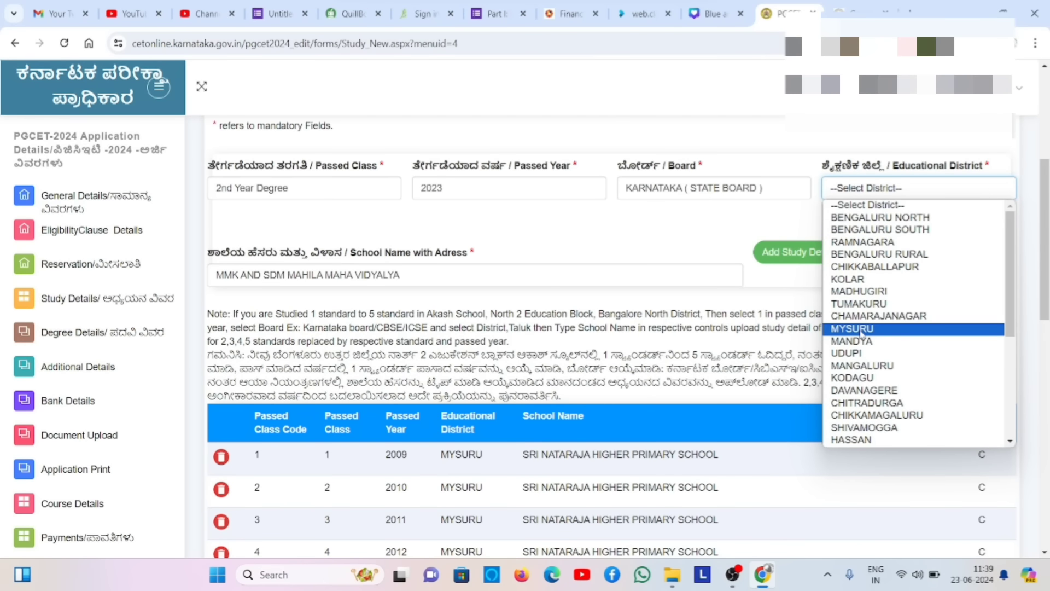
click(862, 330)
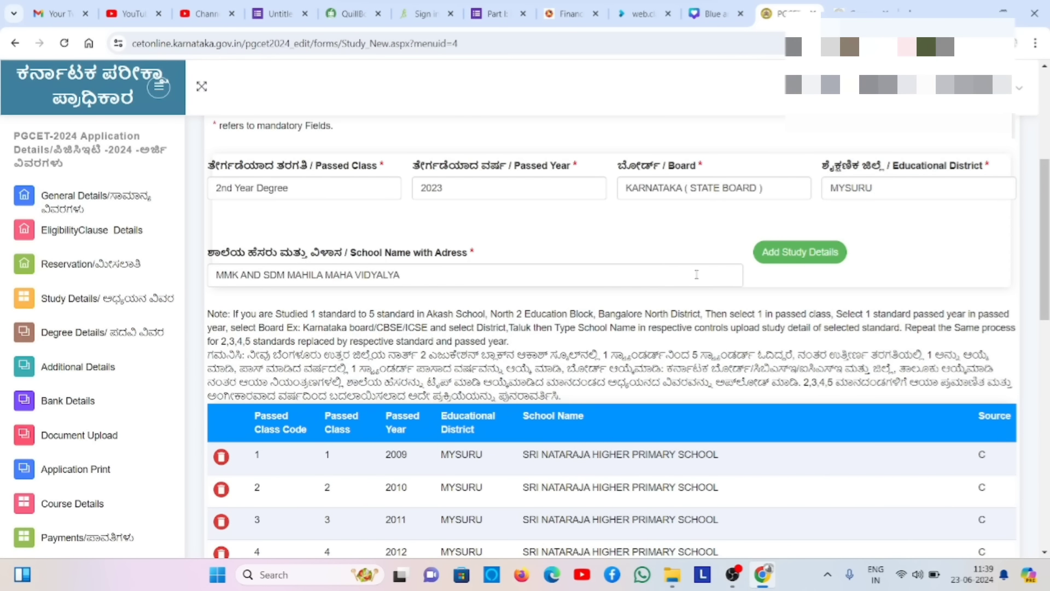
click(797, 260)
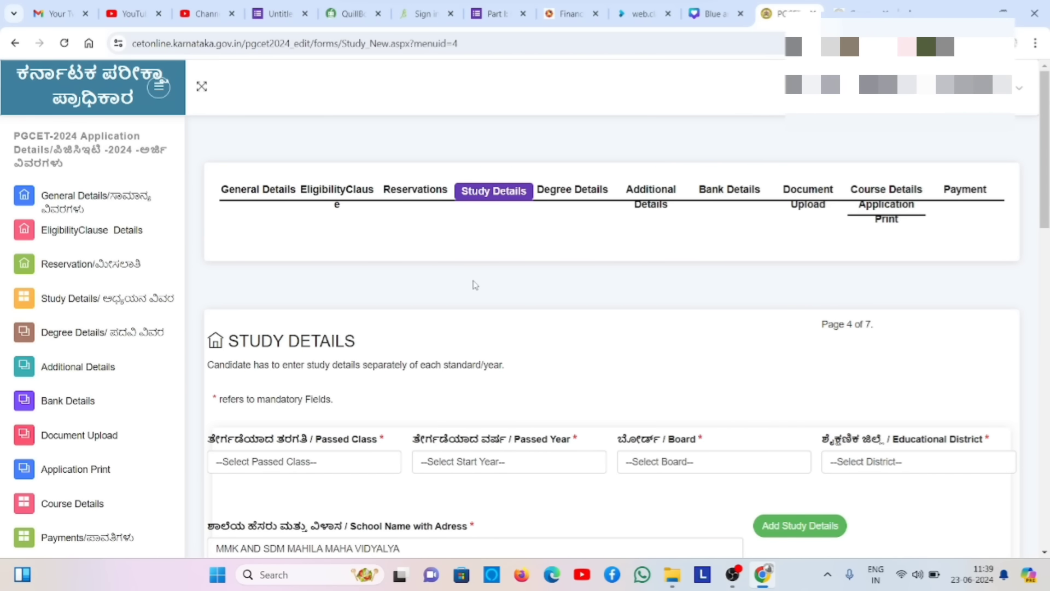
- Choose 3rd Year Degree as the passed class with 2024 as the passed year
scroll(475, 285, down, 4)
click(317, 246)
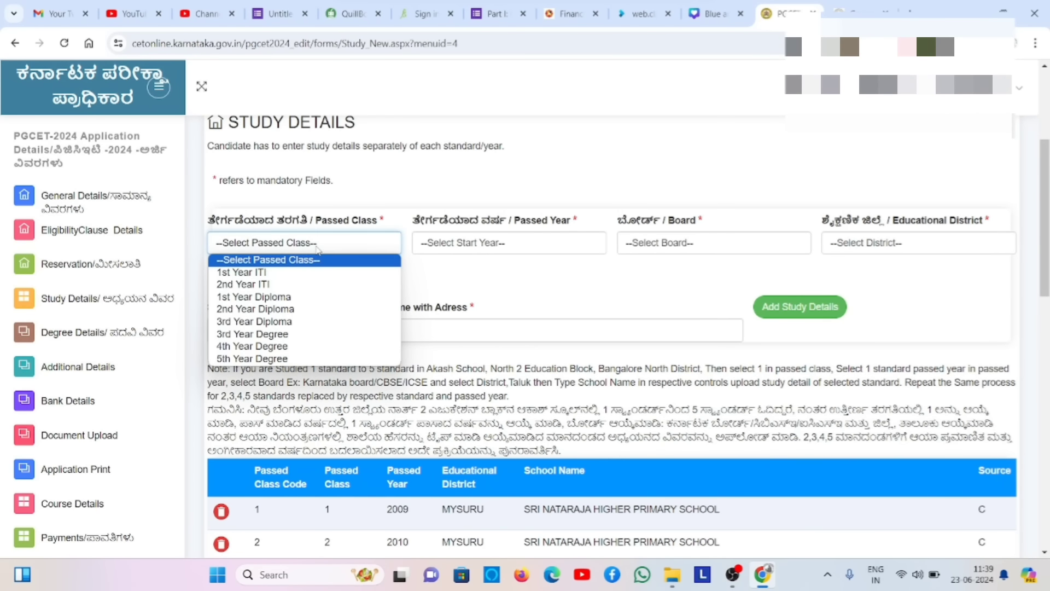
click(290, 337)
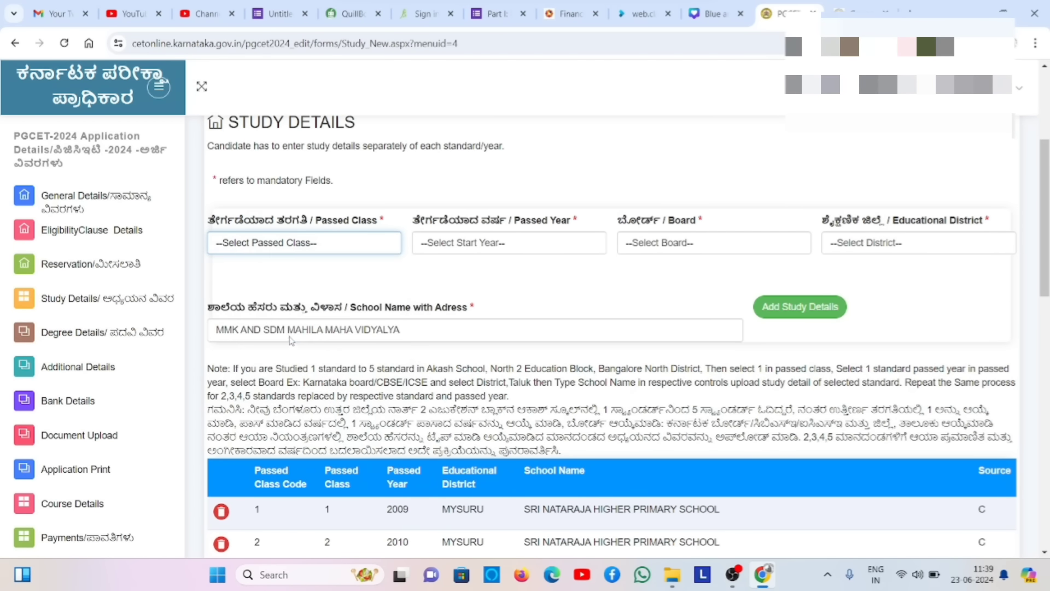
click(552, 241)
text(2024)
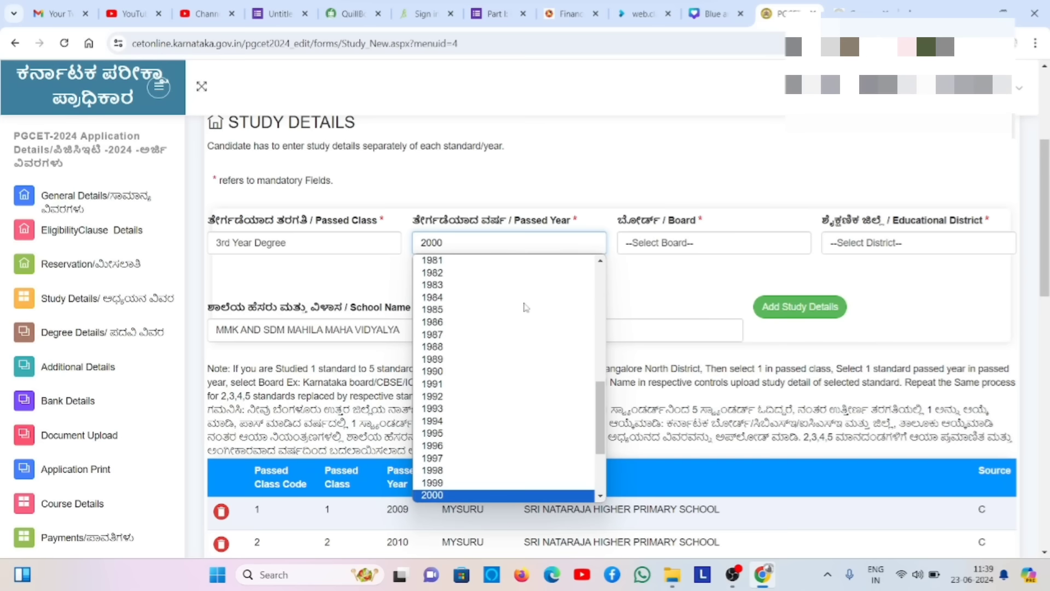
key(Return)
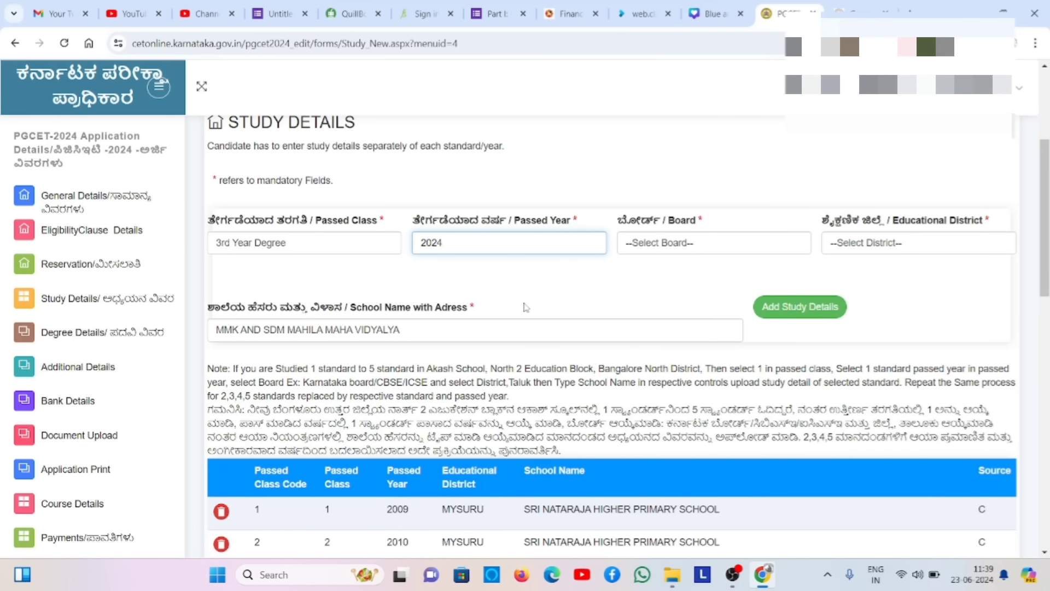
- Set the board to KARNATAKA (STATE BOARD) and the educational district to MYSURU
click(678, 242)
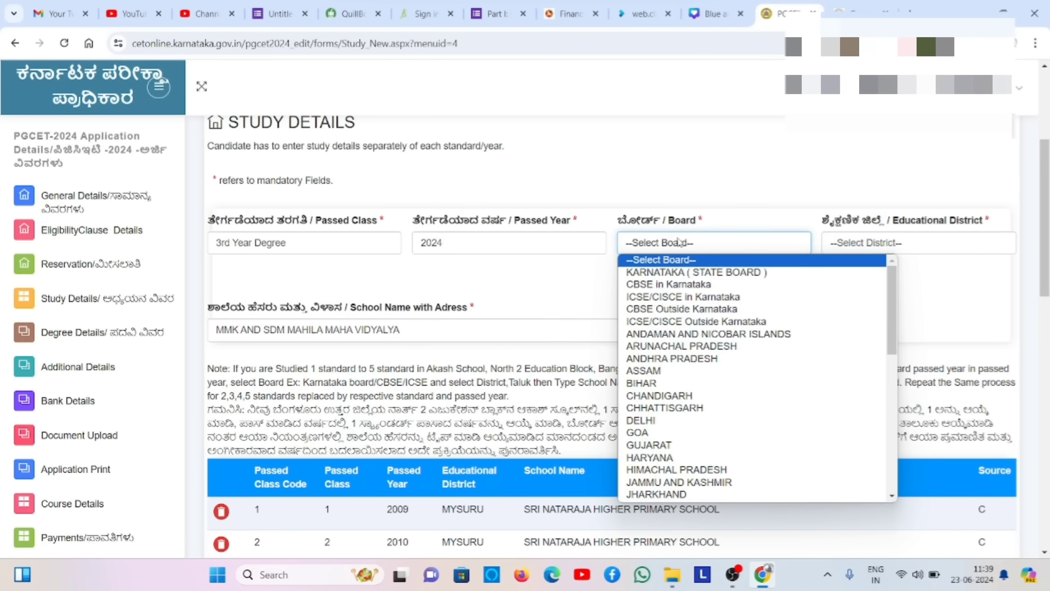
click(679, 273)
click(861, 252)
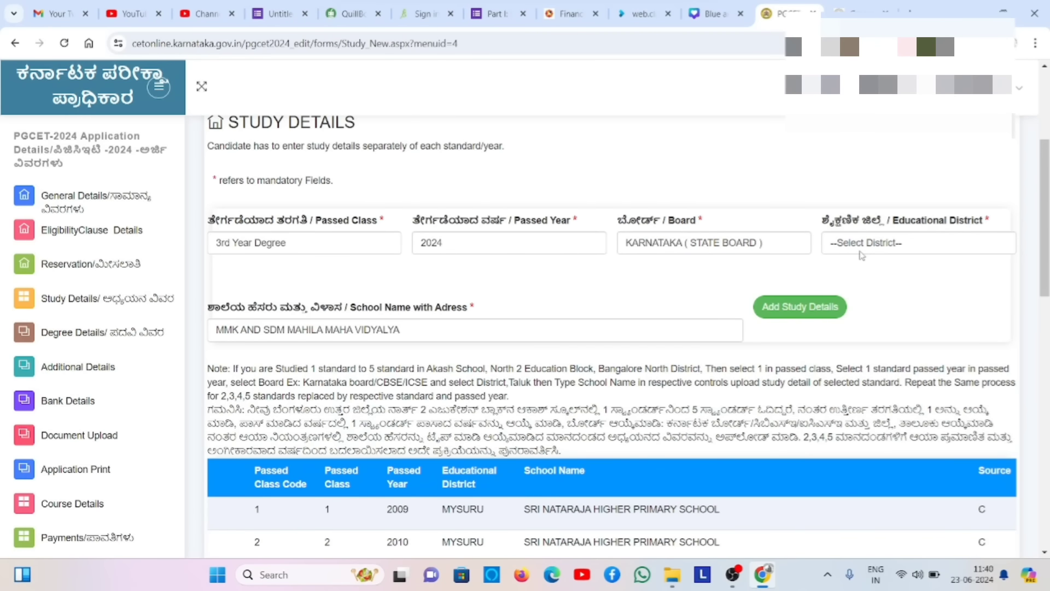
click(861, 253)
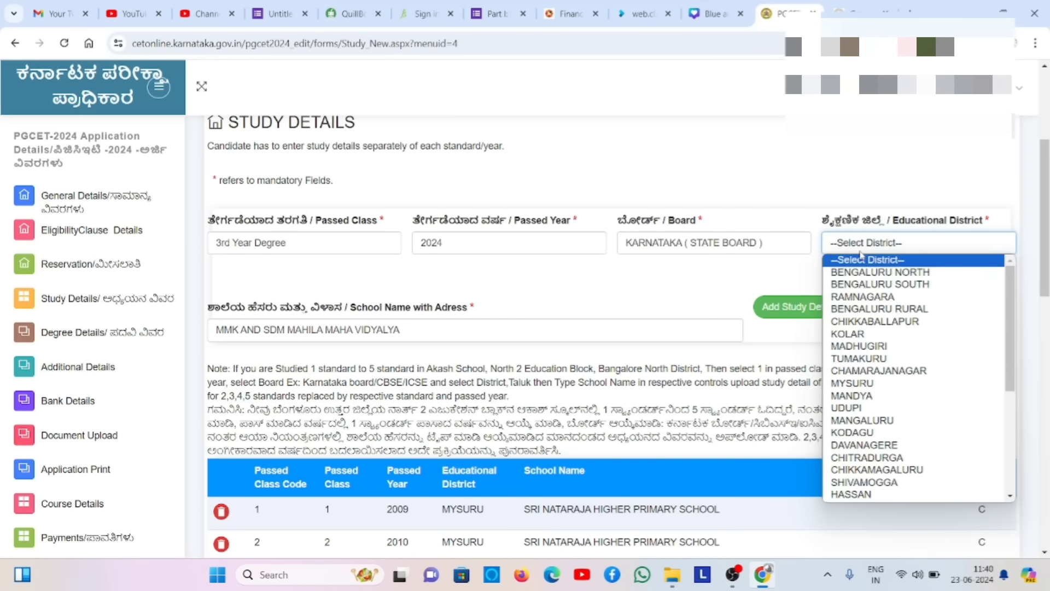
click(860, 387)
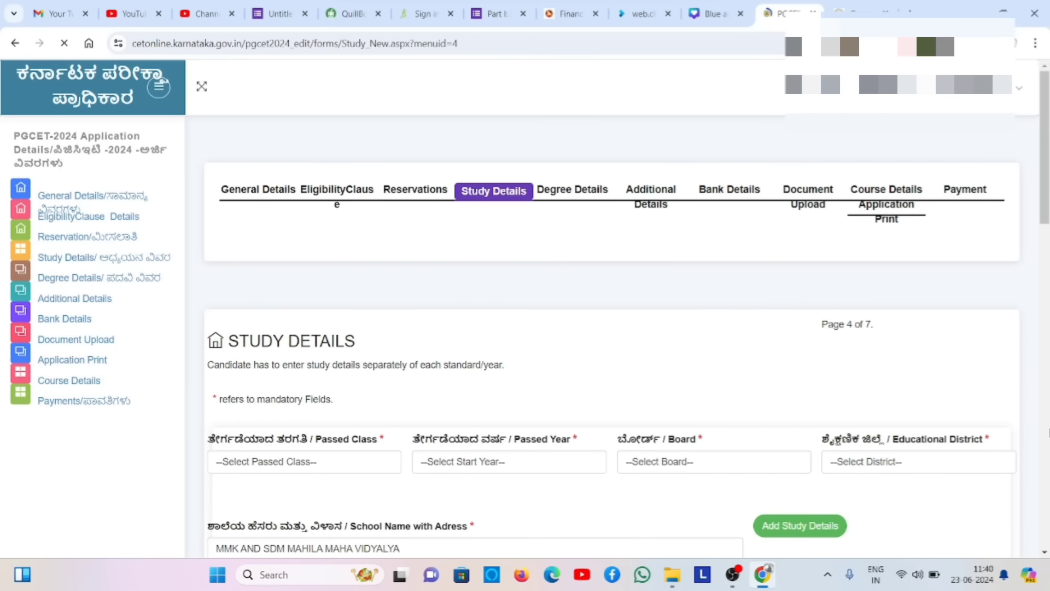
- Continue from Study Details to the Degree Details page
scroll(612, 328, down, 8)
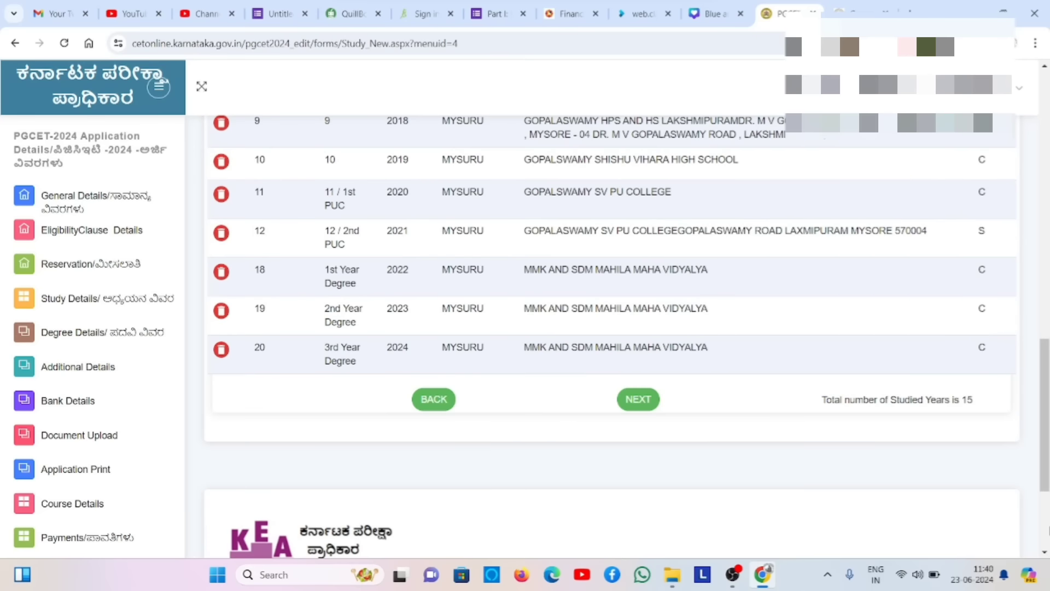
click(647, 407)
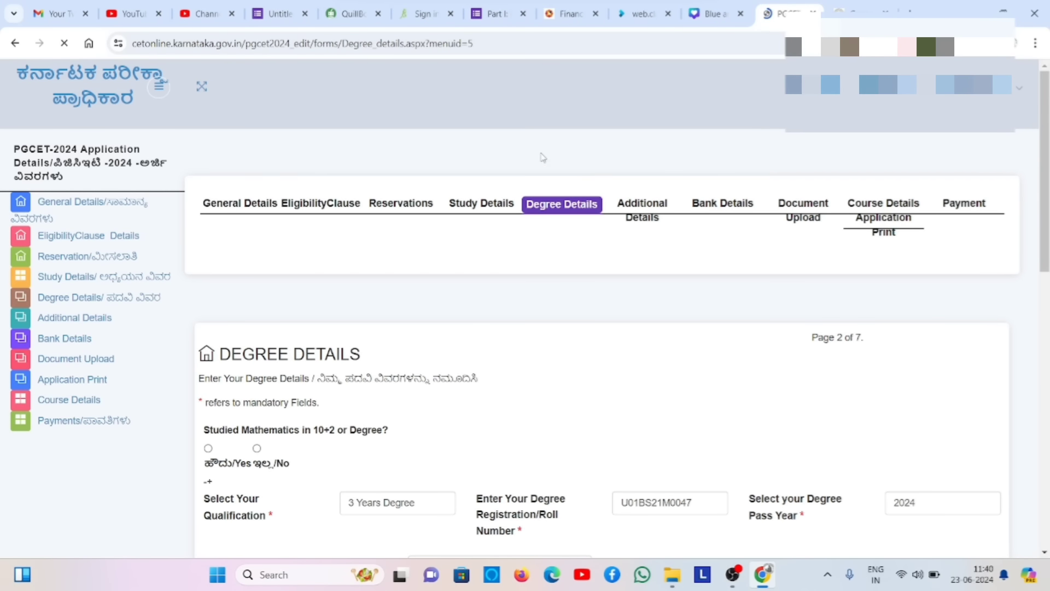
scroll(544, 153, down, 1)
scroll(544, 153, down, 5)
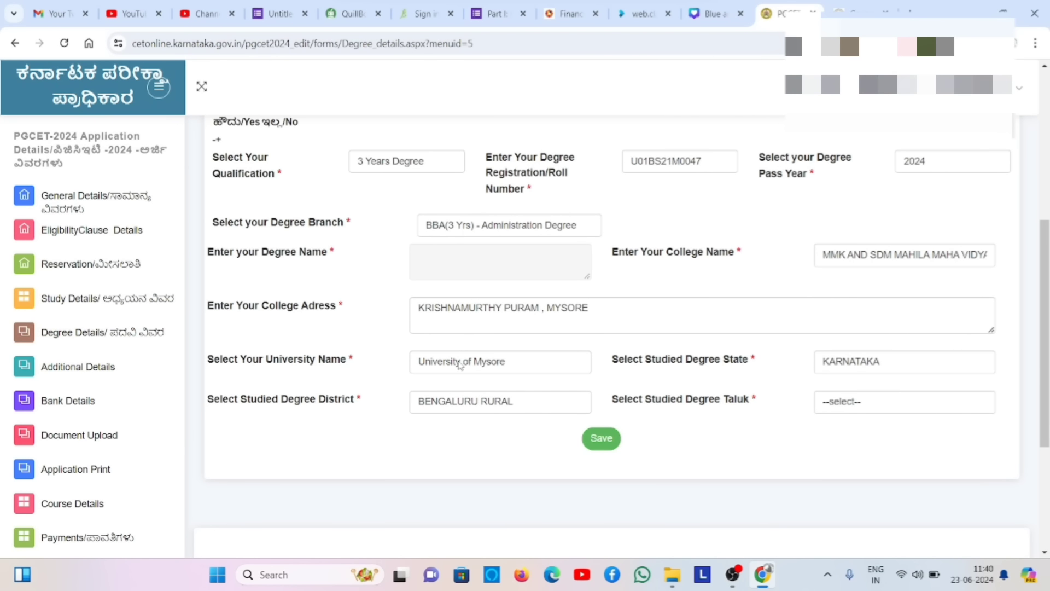
- Set the degree district to MYSURU (MYSORE) and the taluk to MYSURU
click(500, 405)
scroll(483, 340, down, 1)
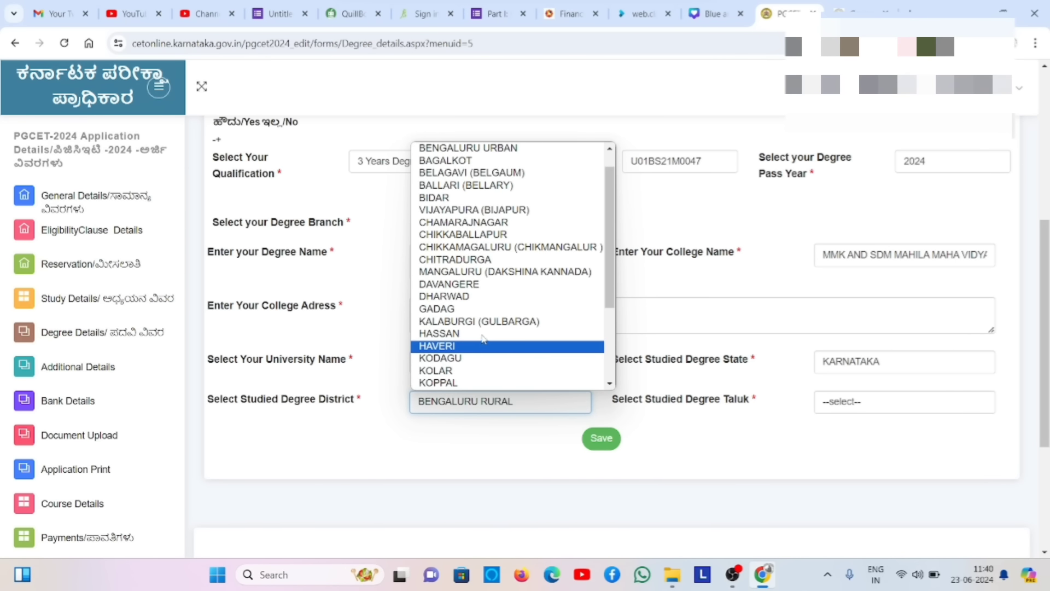
key(Down)
key(Down)
key(Down)
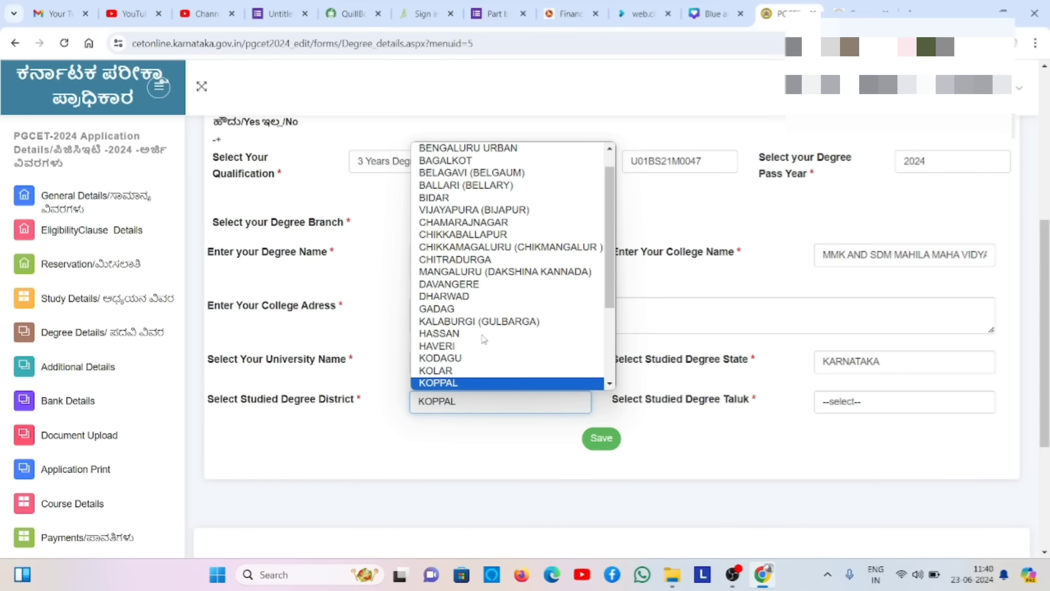
key(Down)
key(Down)
key(Down)
key(Up)
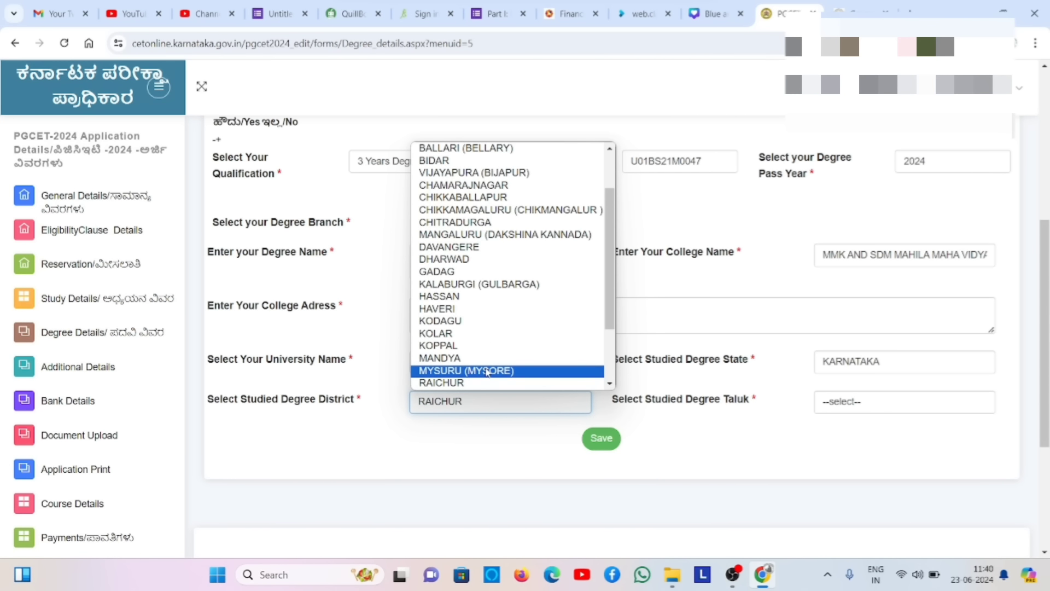
key(Return)
click(870, 411)
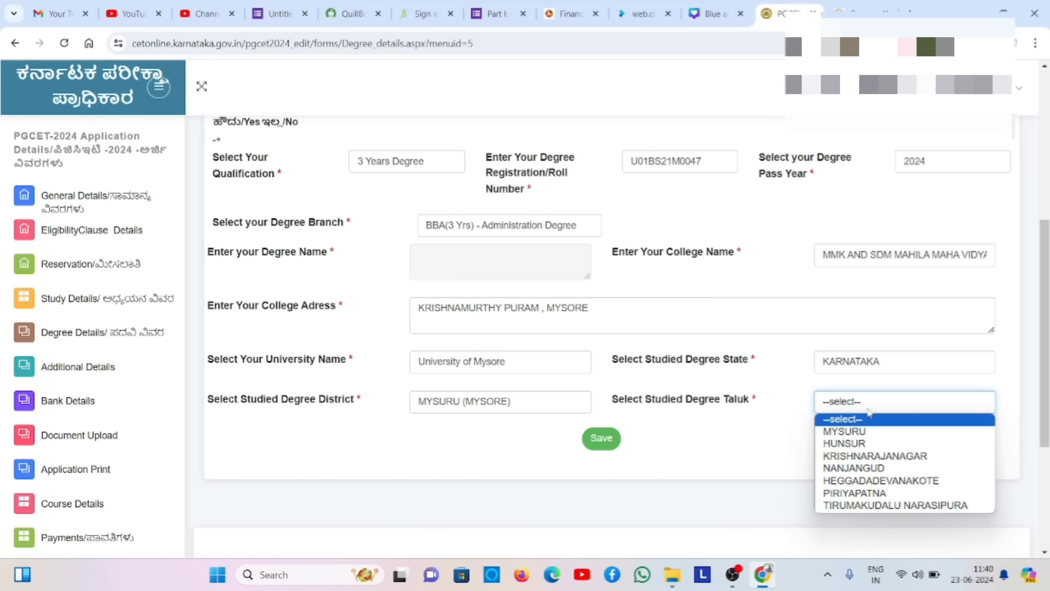
click(868, 433)
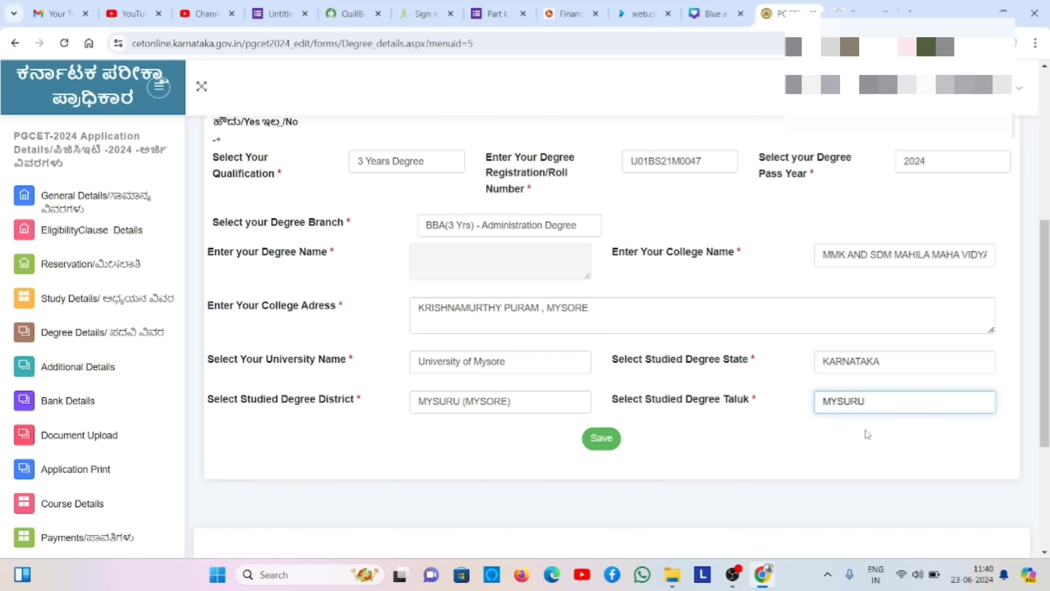
click(774, 454)
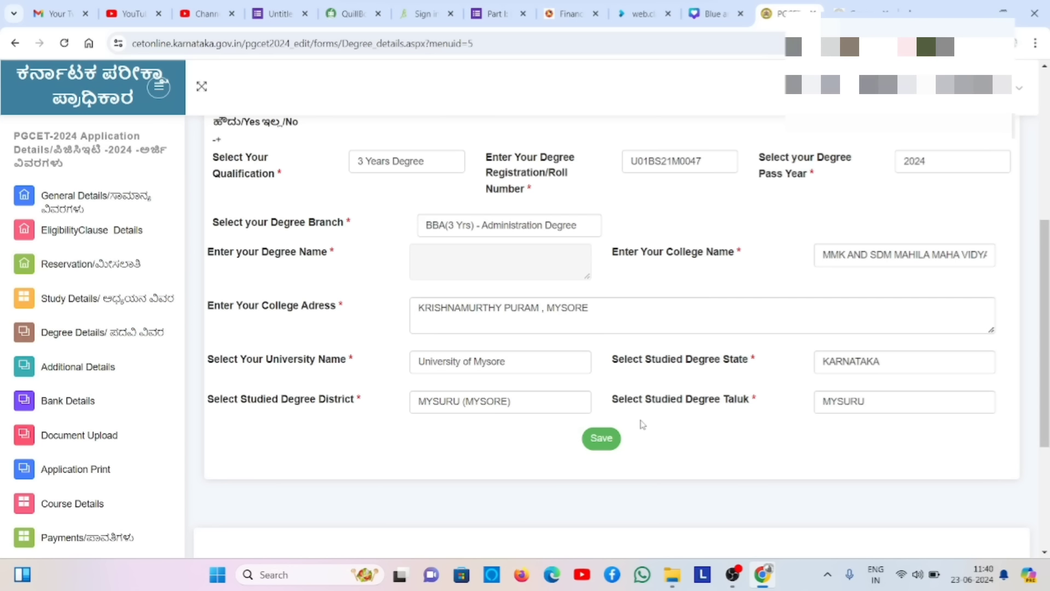
- Answer No to Studied Mathematics, save the degree details, and proceed to Additional Details
click(611, 445)
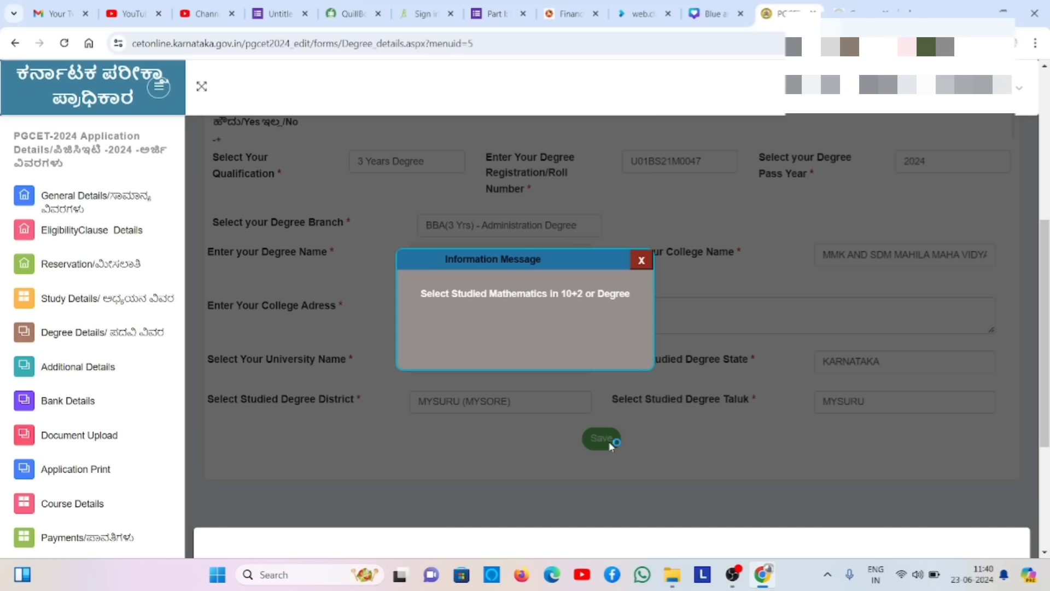
click(642, 261)
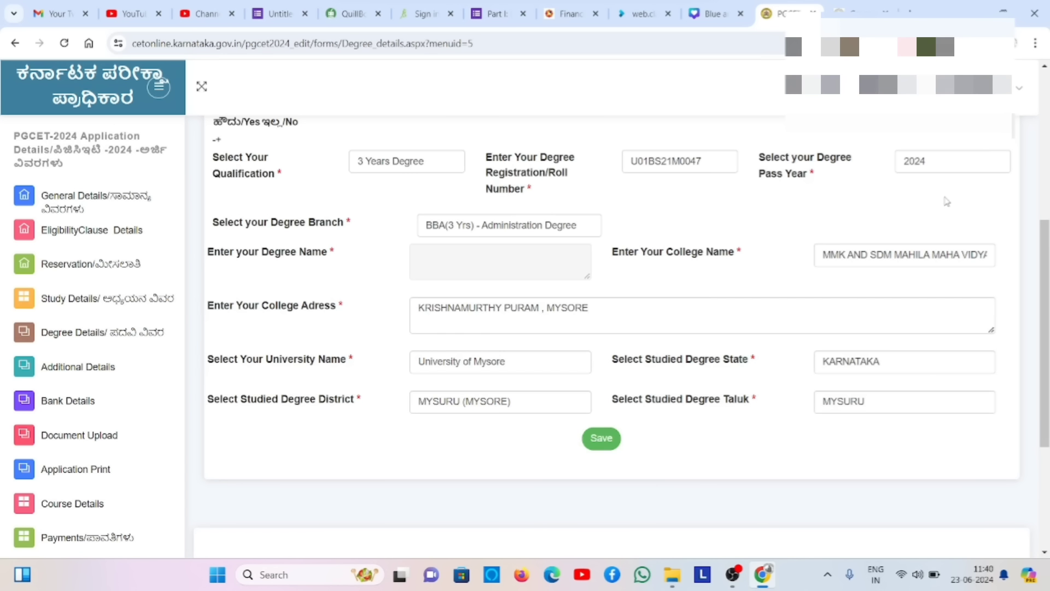
scroll(1034, 159, up, 5)
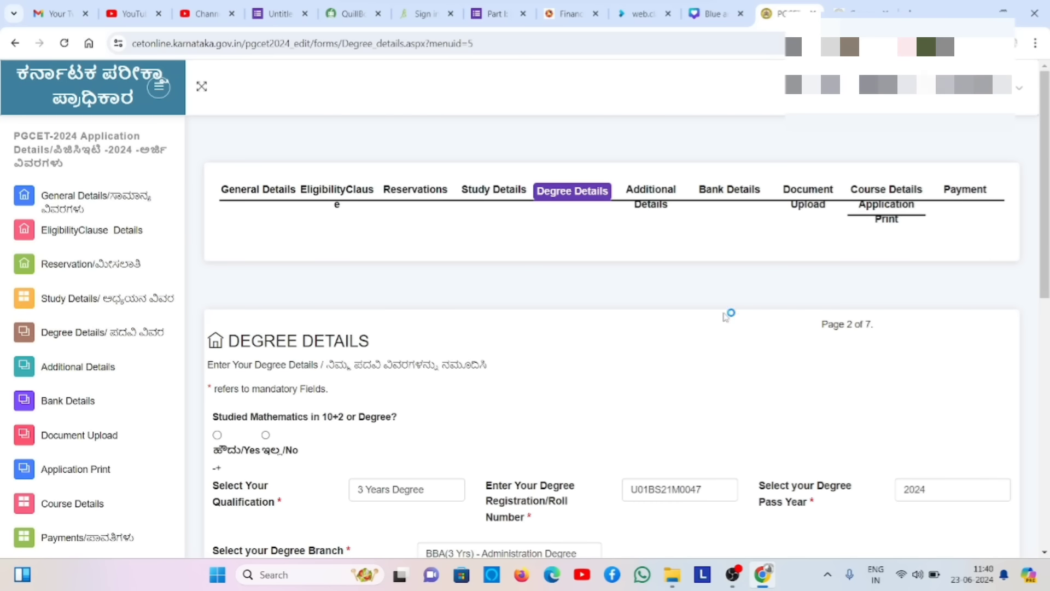
click(266, 435)
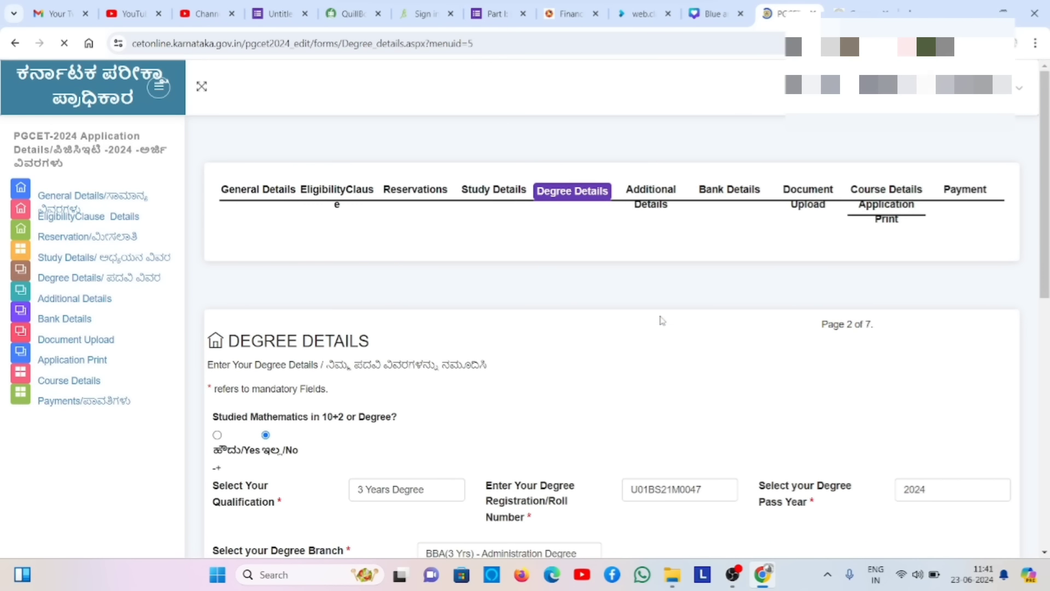
scroll(662, 321, down, 7)
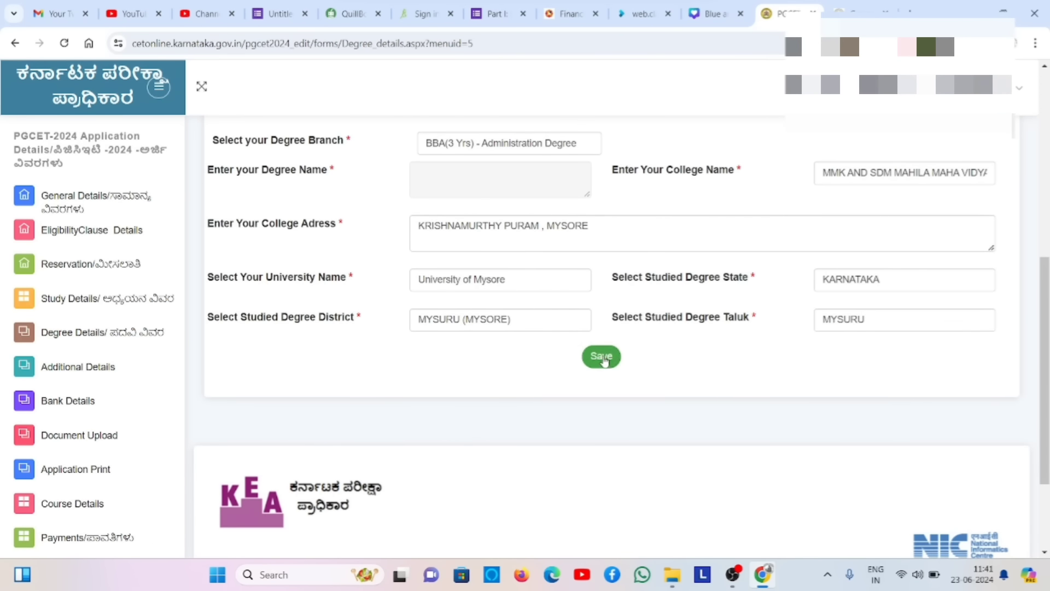
click(603, 359)
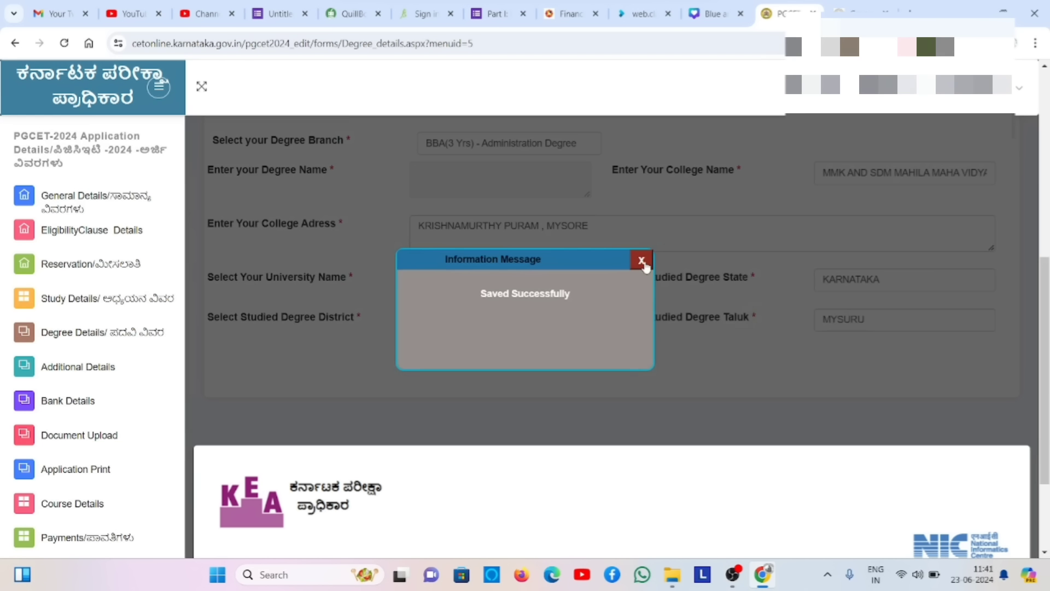
click(643, 262)
click(627, 356)
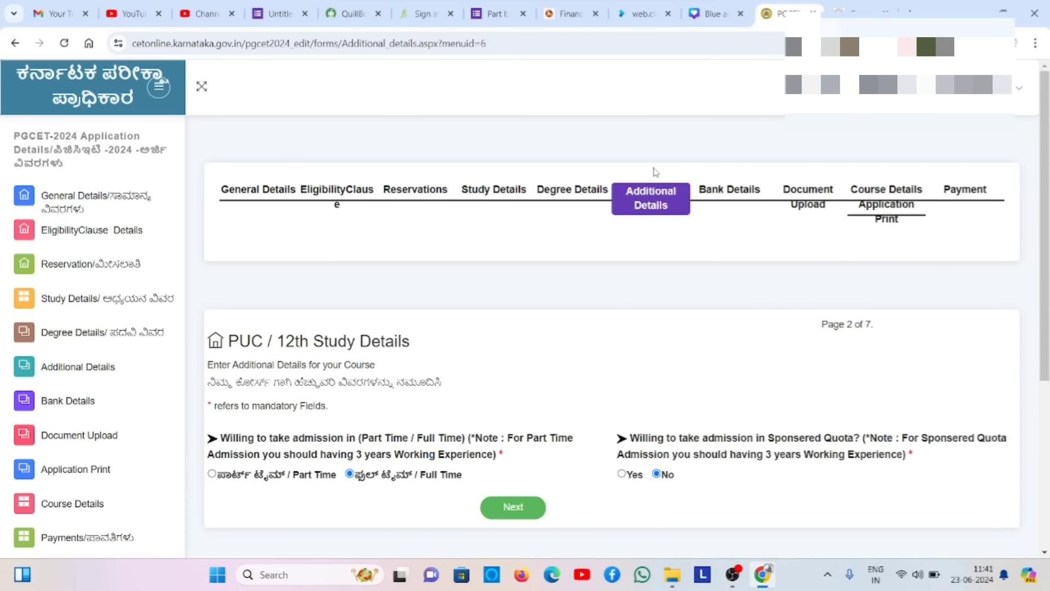
- Keep Full Time with no sponsored quota, go to Bank Details, and select the account number field
scroll(656, 172, down, 1)
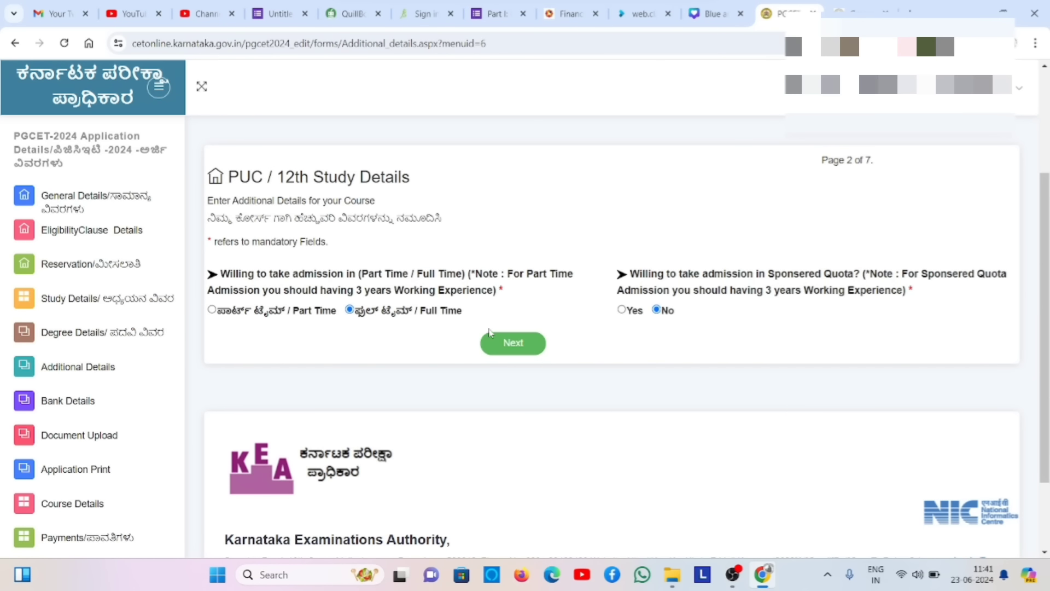
click(522, 349)
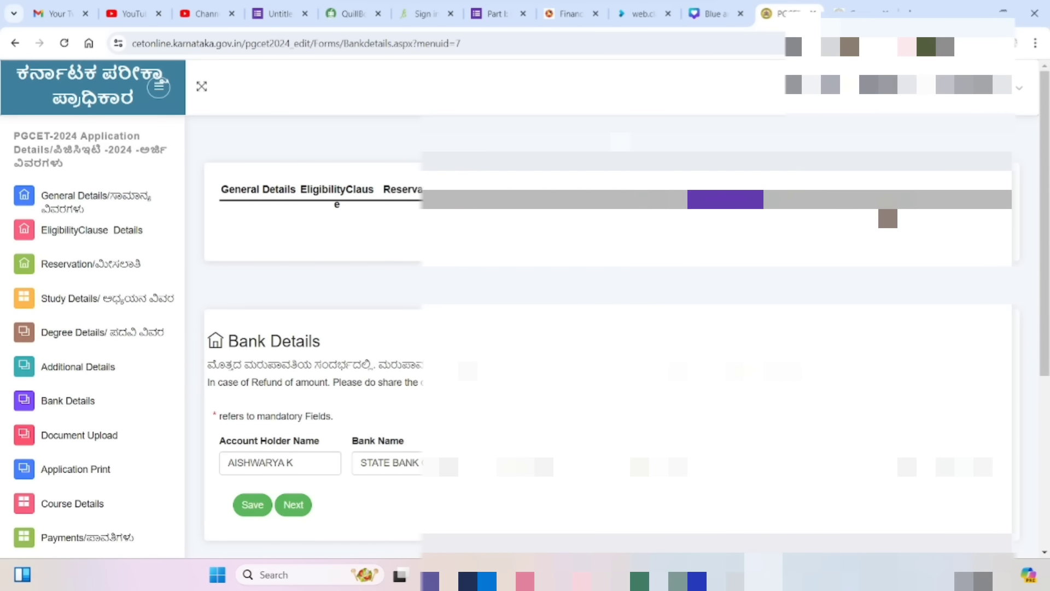
scroll(608, 328, down, 5)
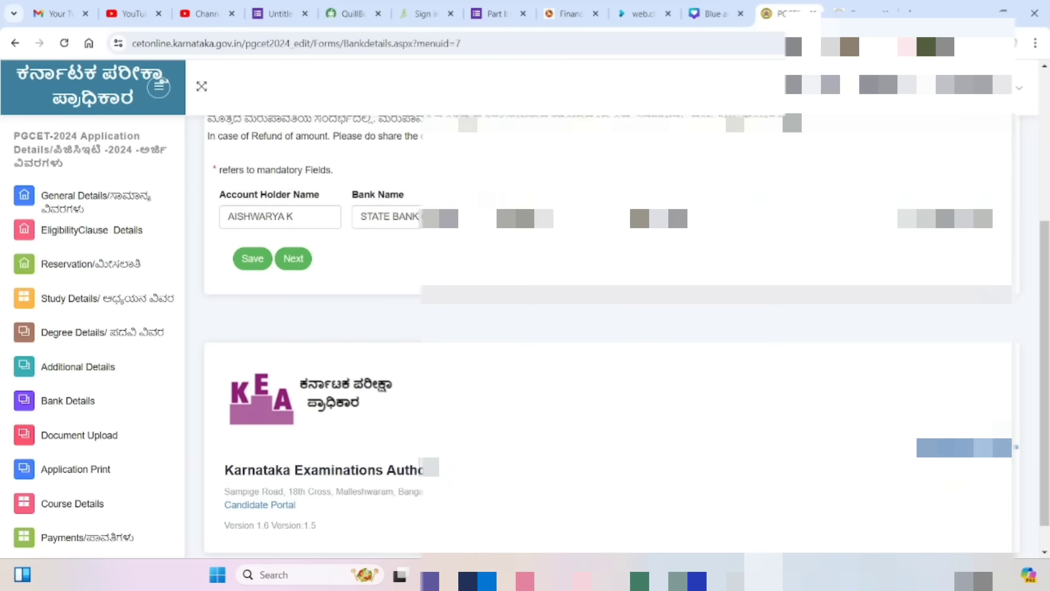
click(801, 217)
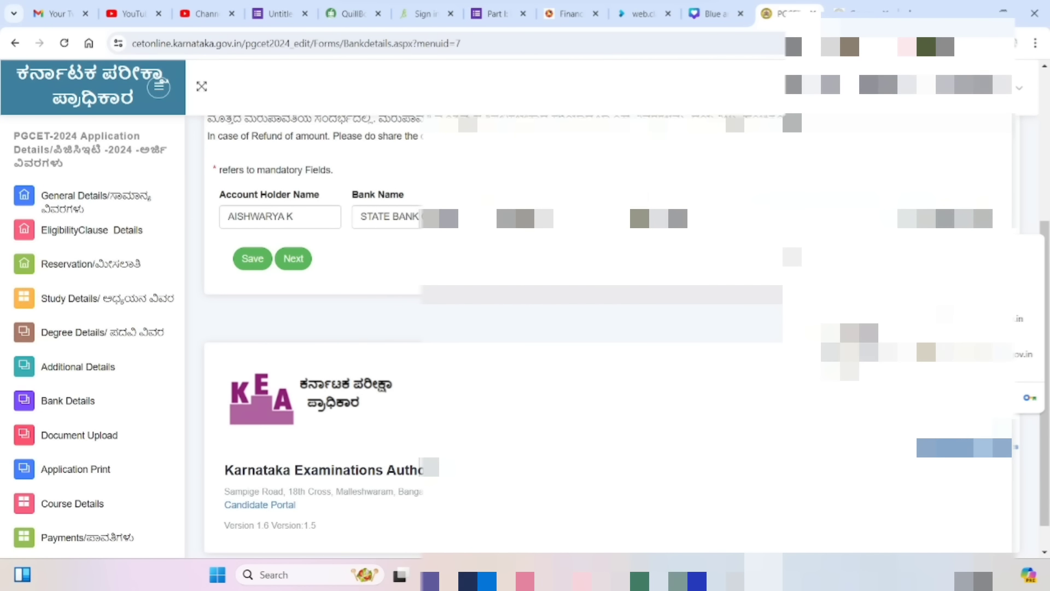